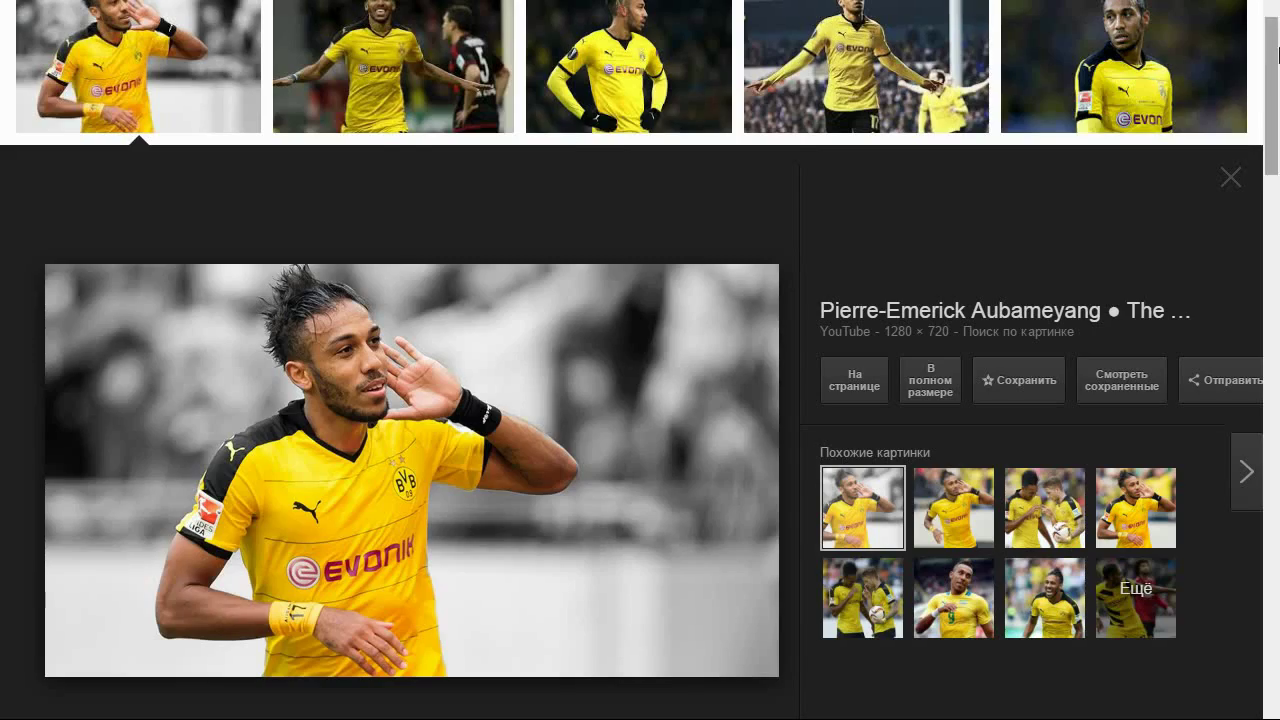
Show rulers and scale the first pasted player photo to fill its grid cell
key("ctrl+r")
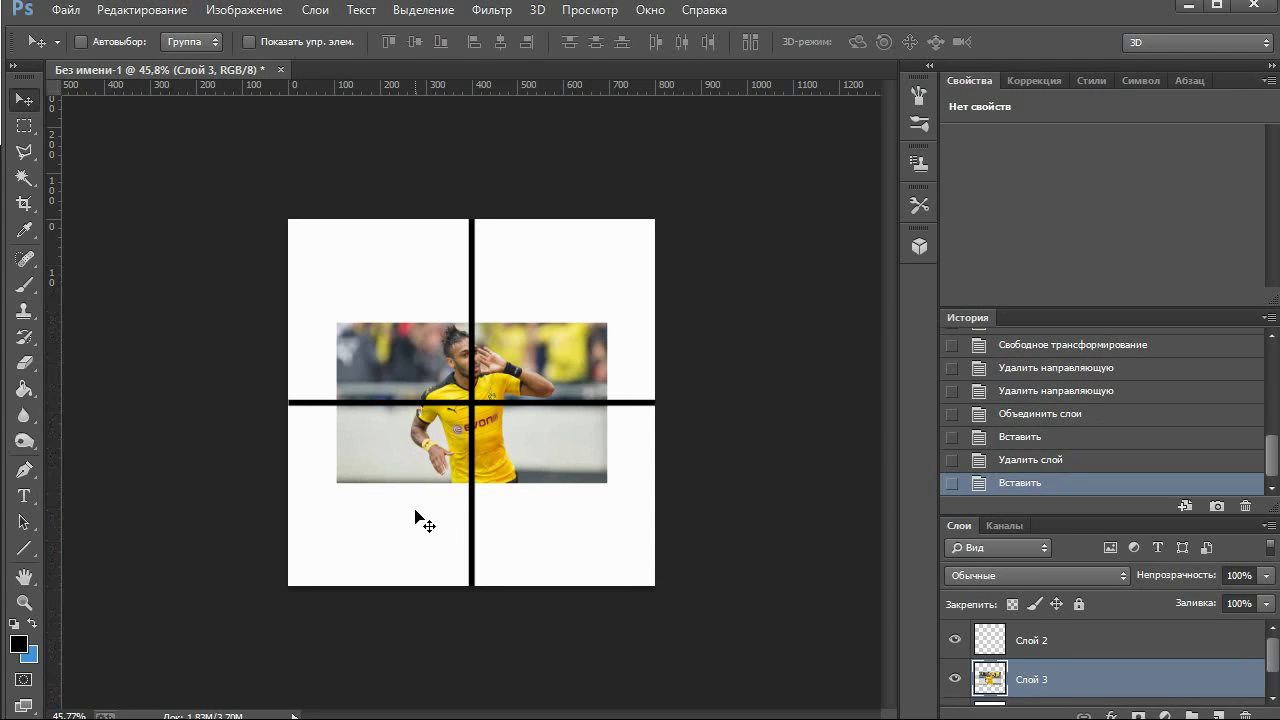
key("ctrl+t")
left_click_drag(614, 320, 729, 217)
left_click_drag(700, 414, 673, 401)
key("Return")
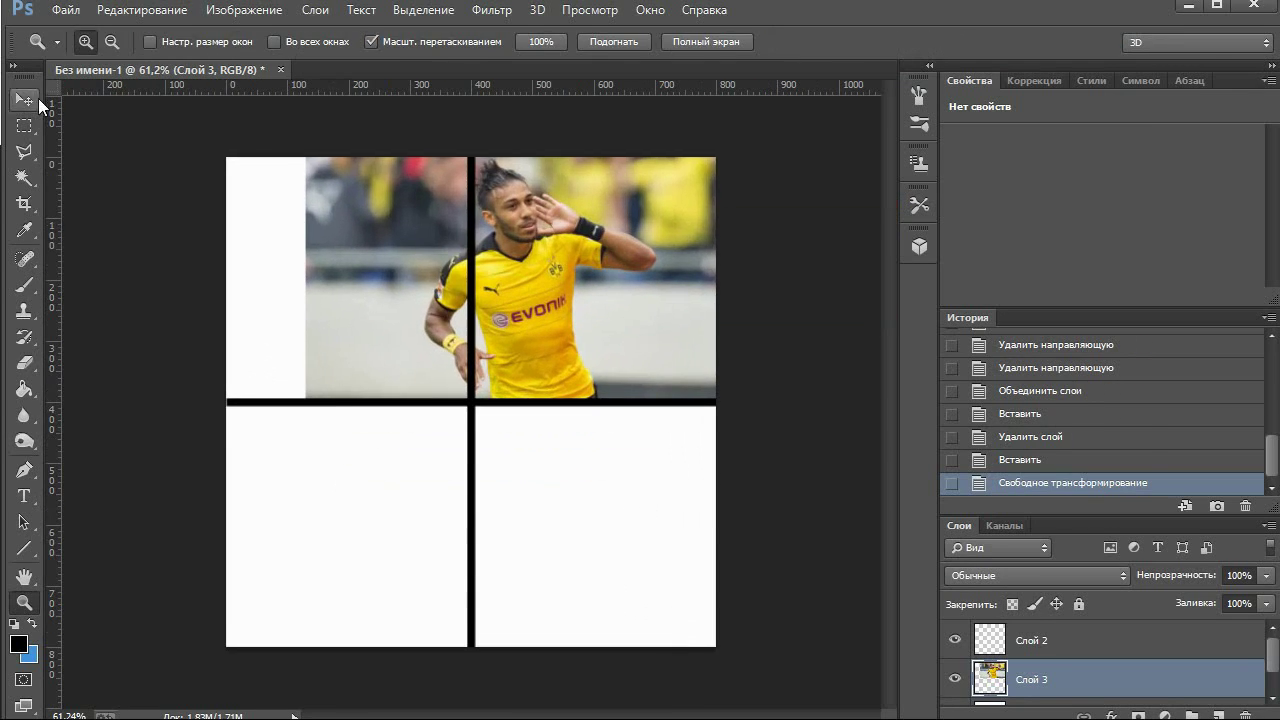
mouse_move(774, 186)
left_mouse_down()
mouse_move(660, 338)
mouse_move(648, 326)
left_mouse_up()
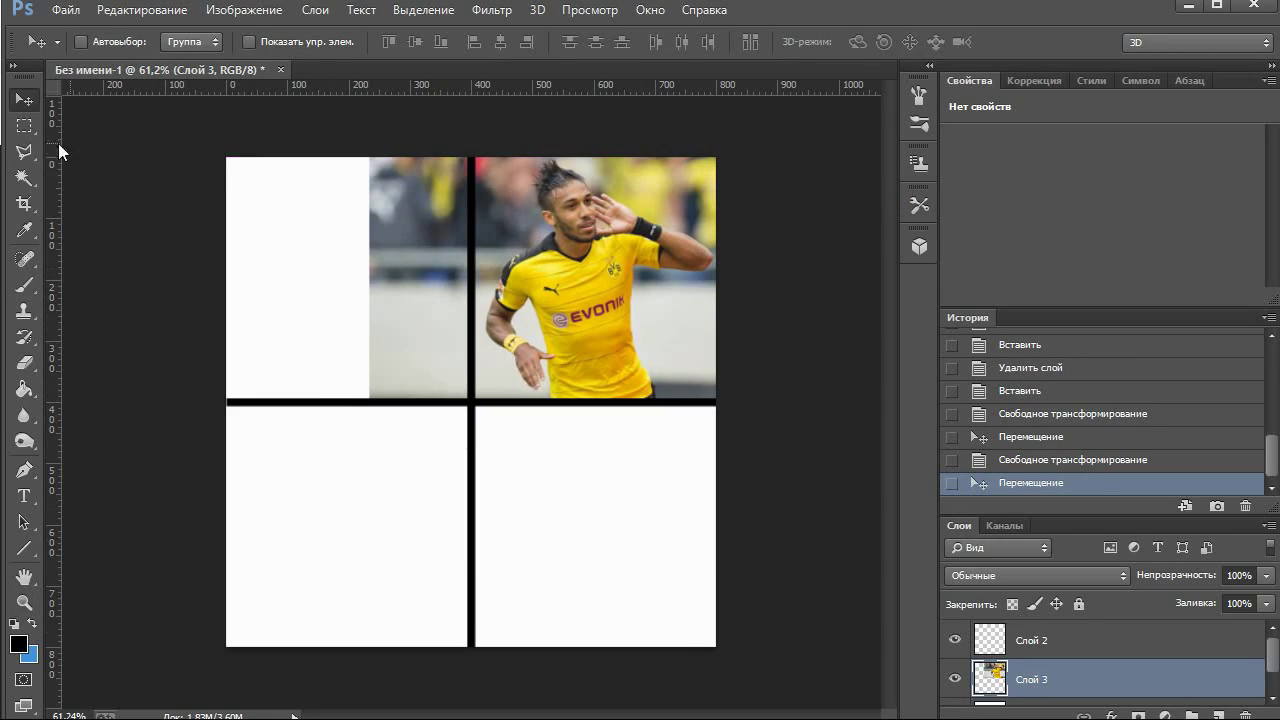
Search Google Images for 'salah 2016' and preview the maroon-shirted player photo
key("alt+Tab")
triple_click(313, 5)
type("sala")
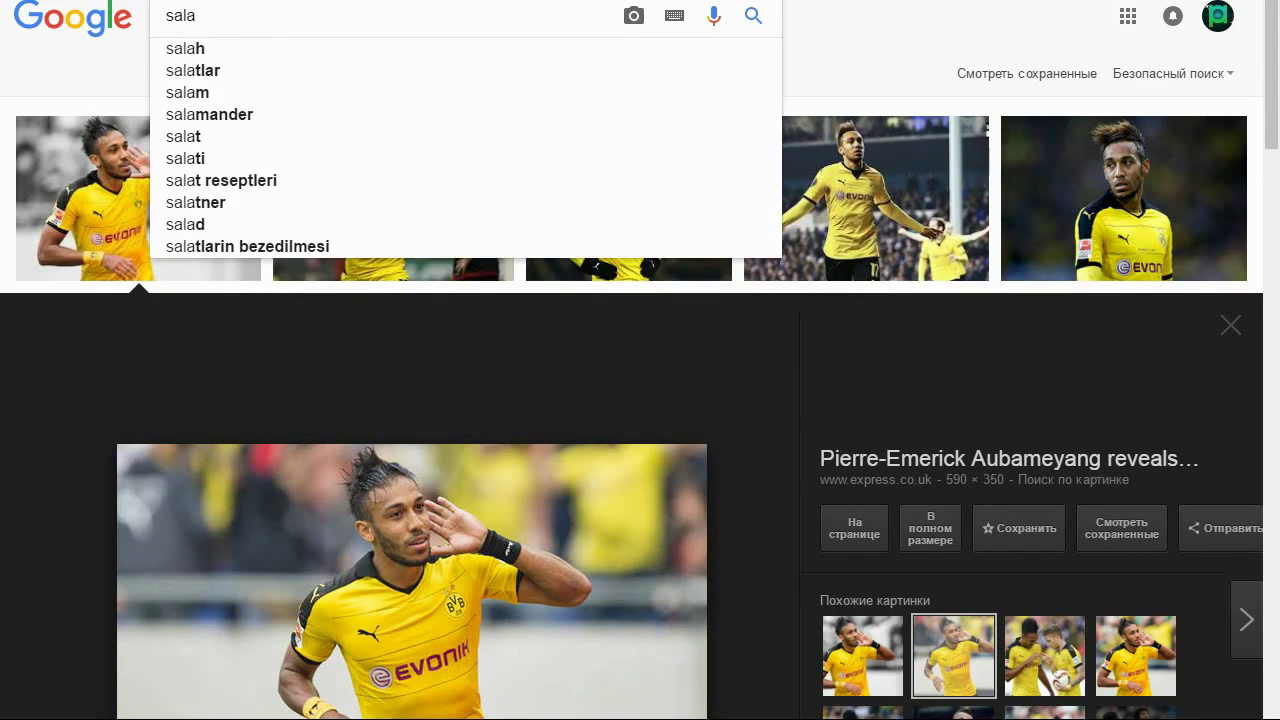
type("h")
key("Return")
type("2016")
key("Return")
left_click(590, 596)
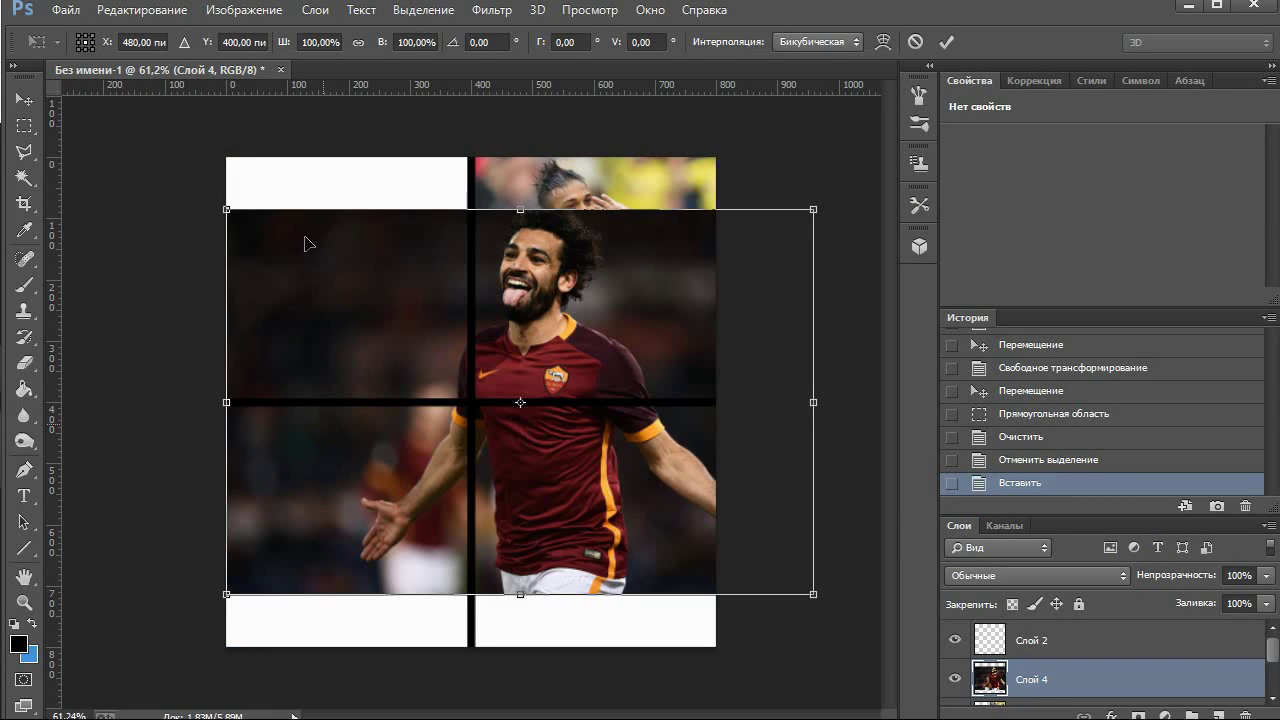
Fit the maroon-shirt photo into the top-right cell and move the yellow-shirt photo top-left
left_click_drag(813, 594, 600, 400)
mouse_move(520, 320)
left_mouse_down()
mouse_move(400, 320)
mouse_move(697, 290)
left_mouse_up()
left_click(946, 42)
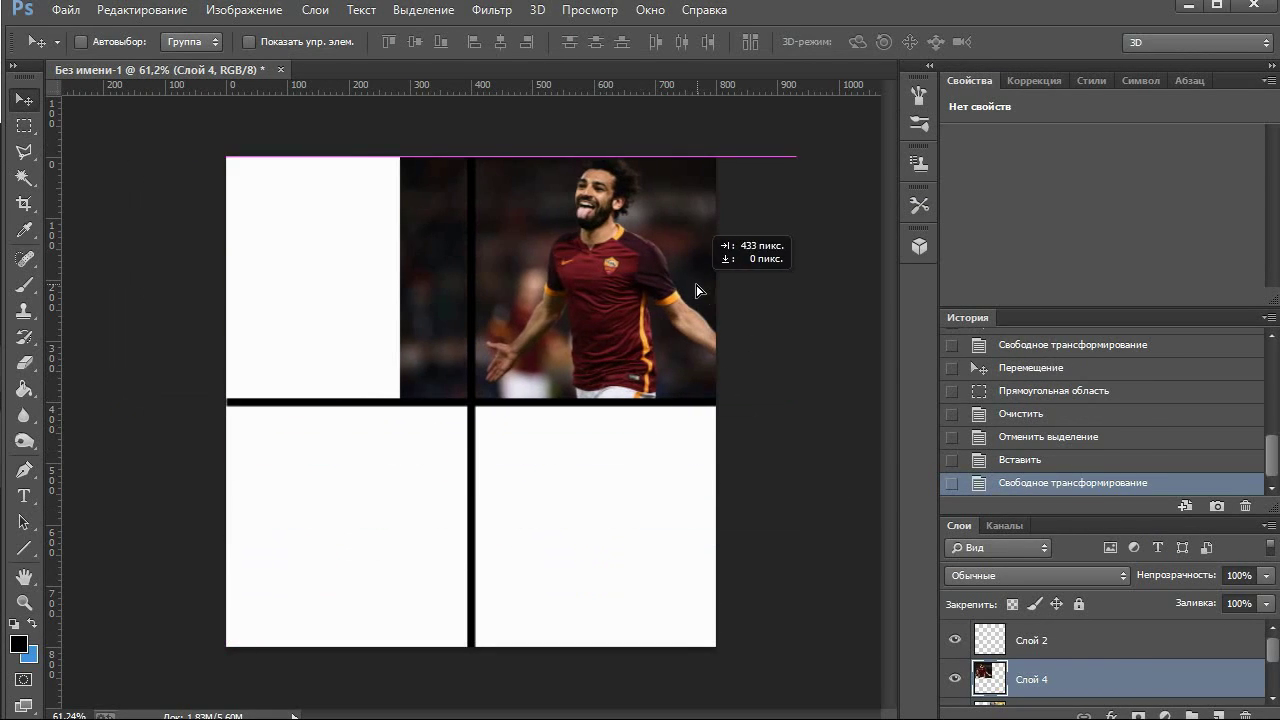
left_click_drag(440, 285, 300, 228)
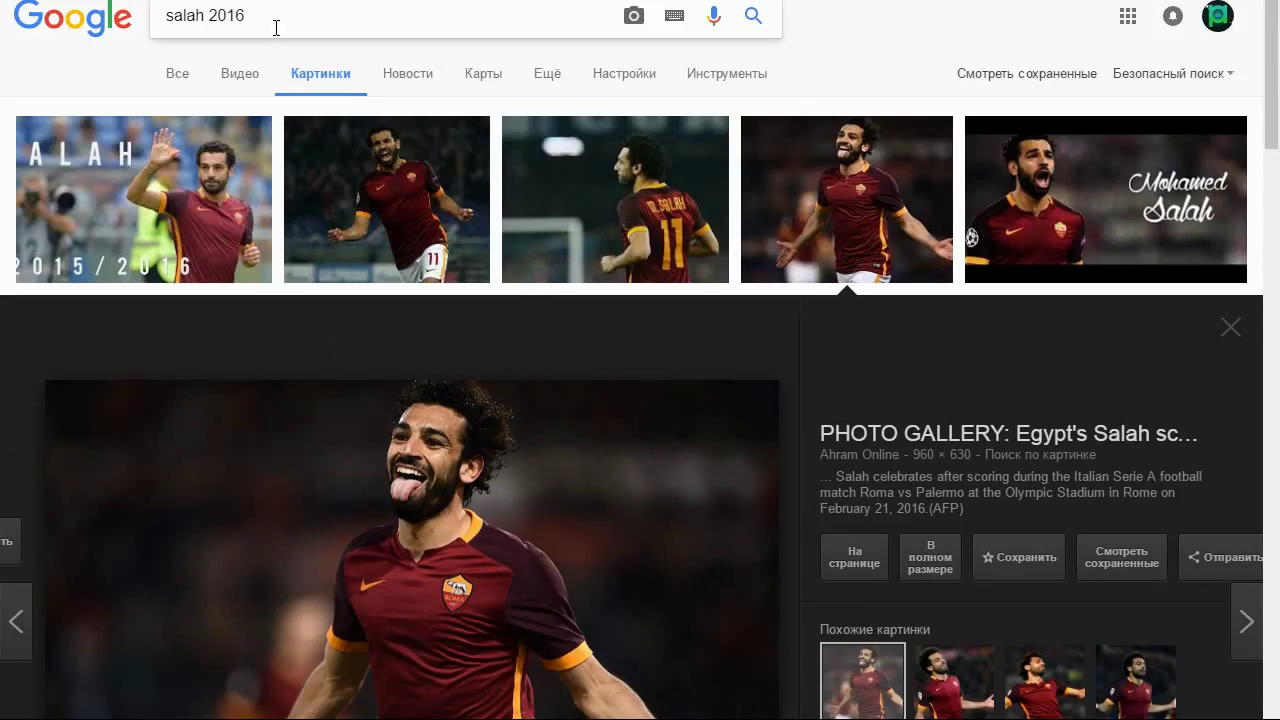
Search for 'mahrez' and preview the blue-shirted player photo
double_click(185, 15)
type("ma 2016")
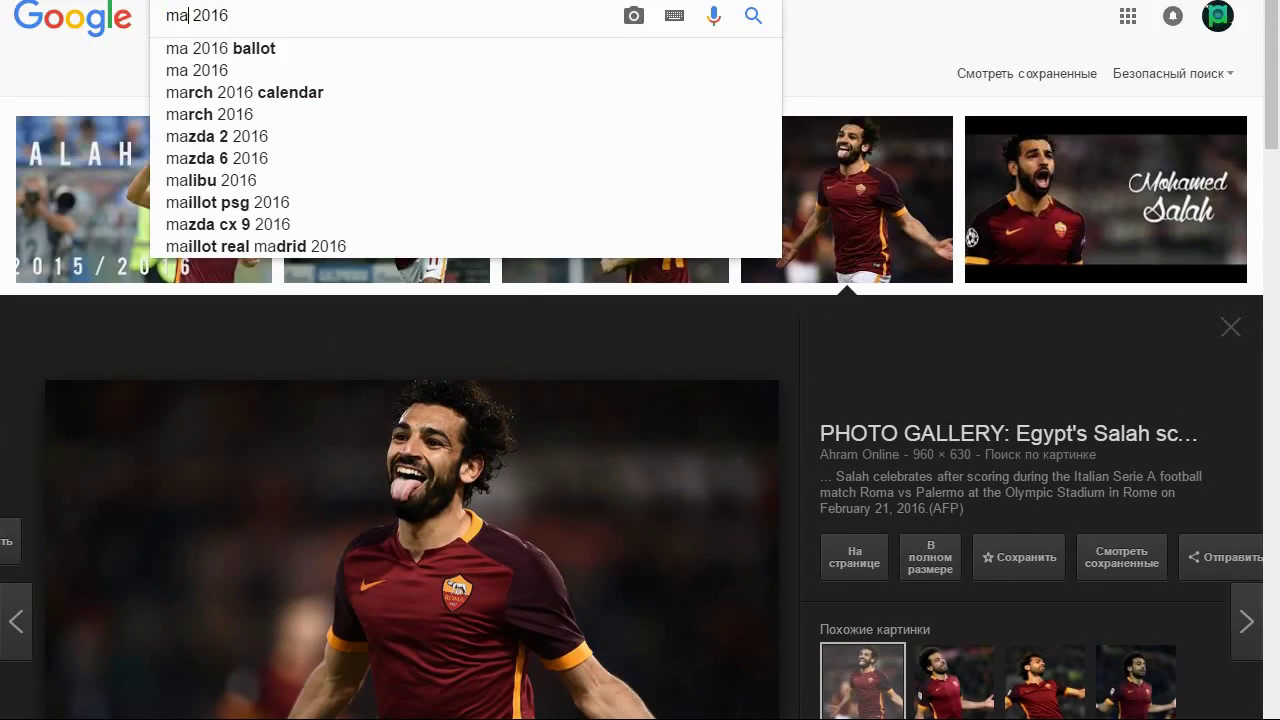
type("hrez")
key("Return")
left_click(1122, 390)
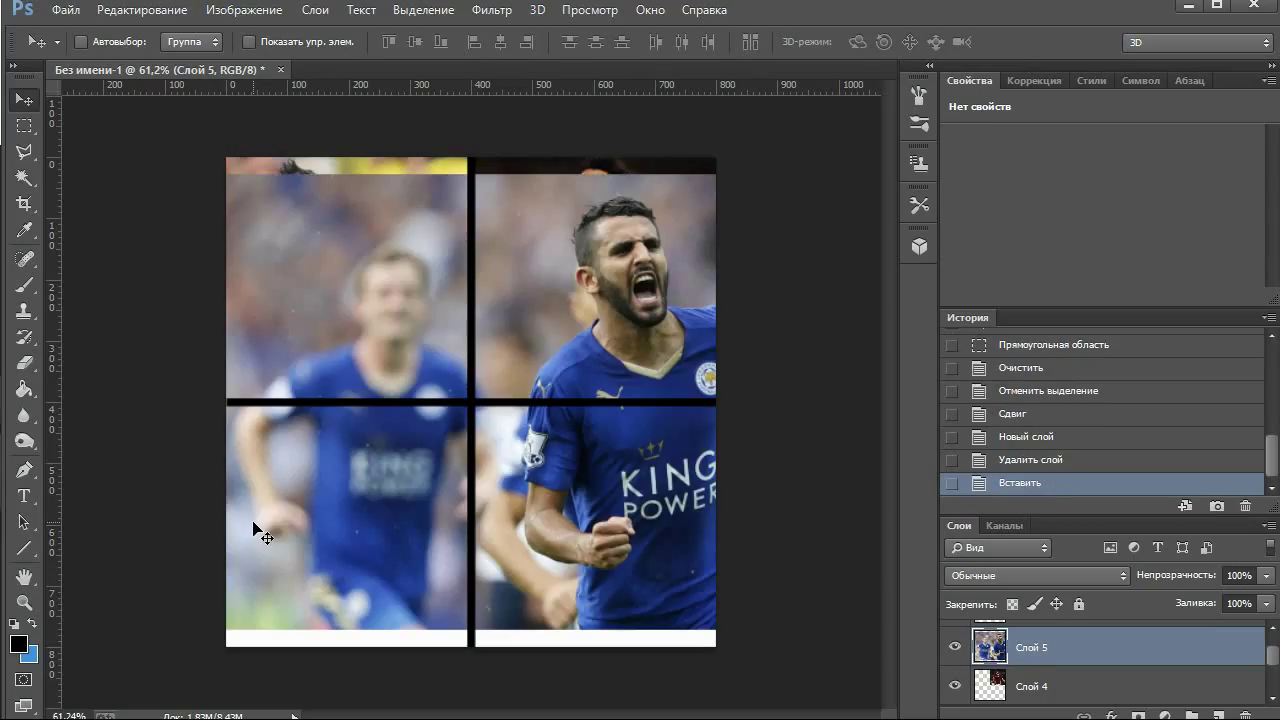
Scale the blue-shirt photo into the bottom-left cell and delete the overflowing part
mouse_move(295, 176)
left_mouse_down()
mouse_move(563, 392)
mouse_move(130, 425)
mouse_move(106, 403)
left_mouse_up()
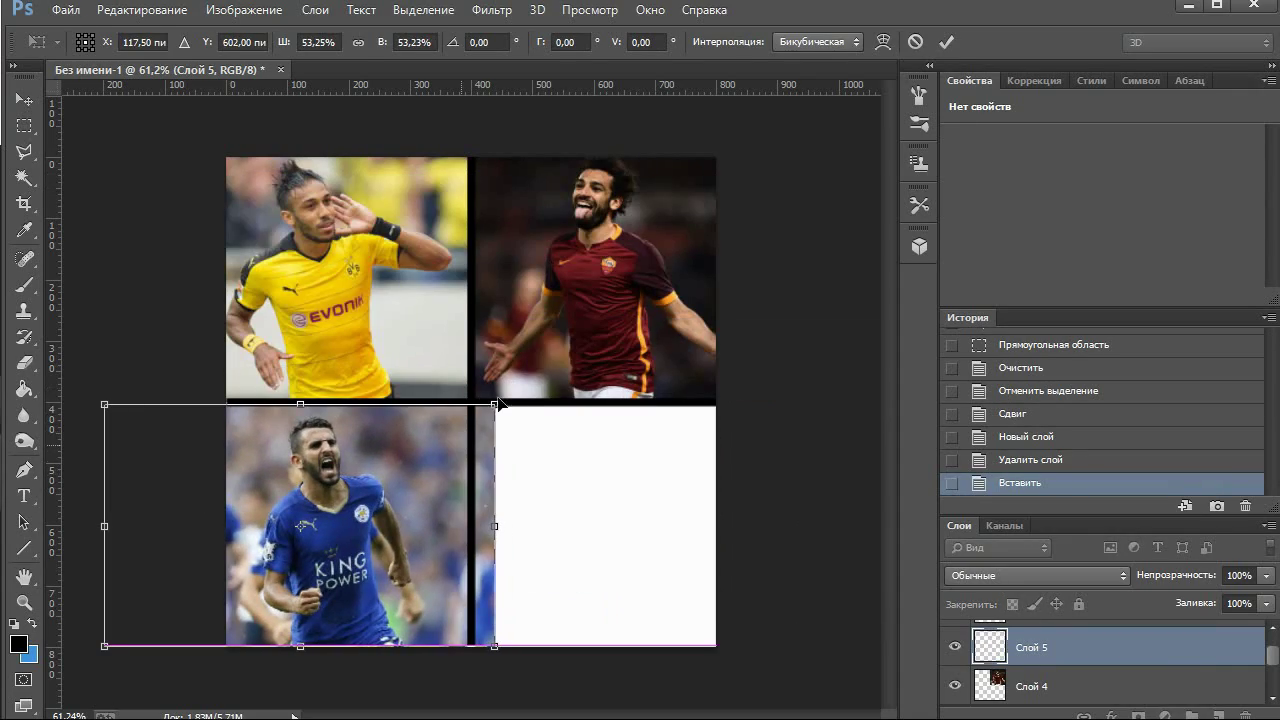
key("Return")
left_click(24, 125)
left_click_drag(471, 404, 588, 646)
key("Delete")
key("alt+Tab")
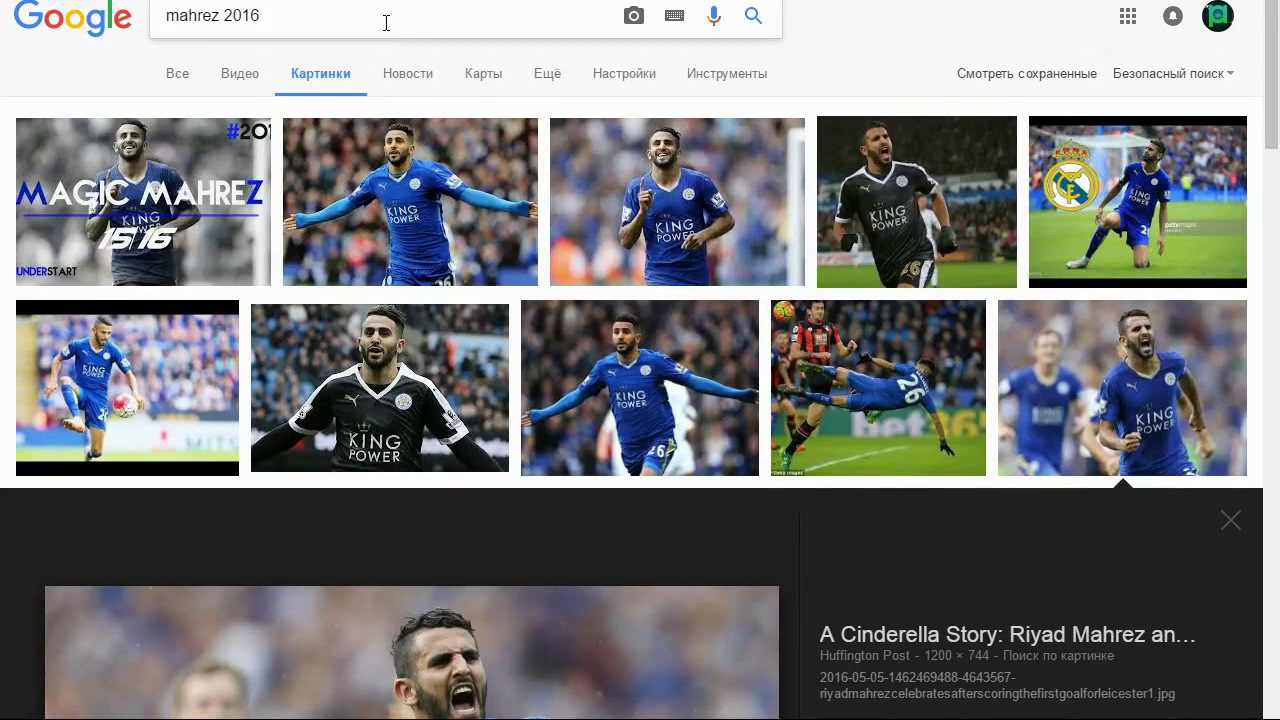
Search for 'mane' and preview a red-shirted player photo from the results
double_click(190, 15)
type("mane")
key("Return")
type("io")
key("Return")
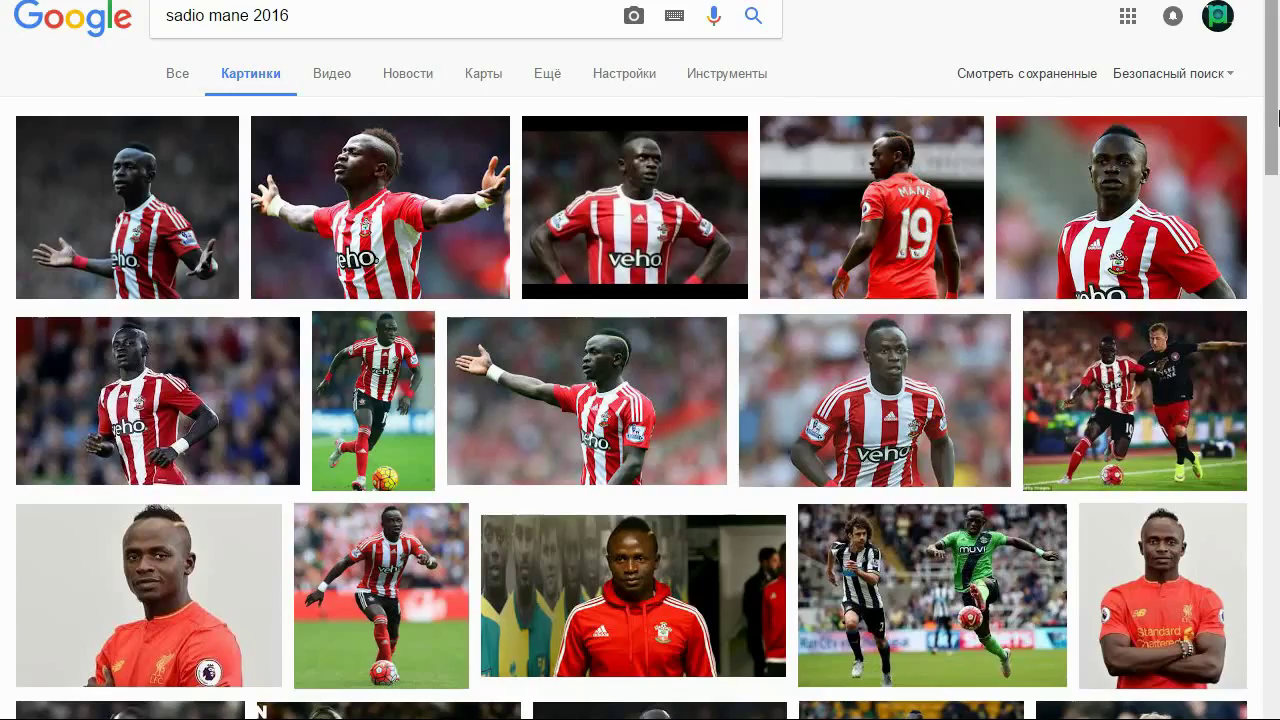
scroll(1277, 513, "down", 5)
scroll(1277, 513, "down", 5)
scroll(1277, 513, "down", 5)
scroll(1277, 513, "down", 5)
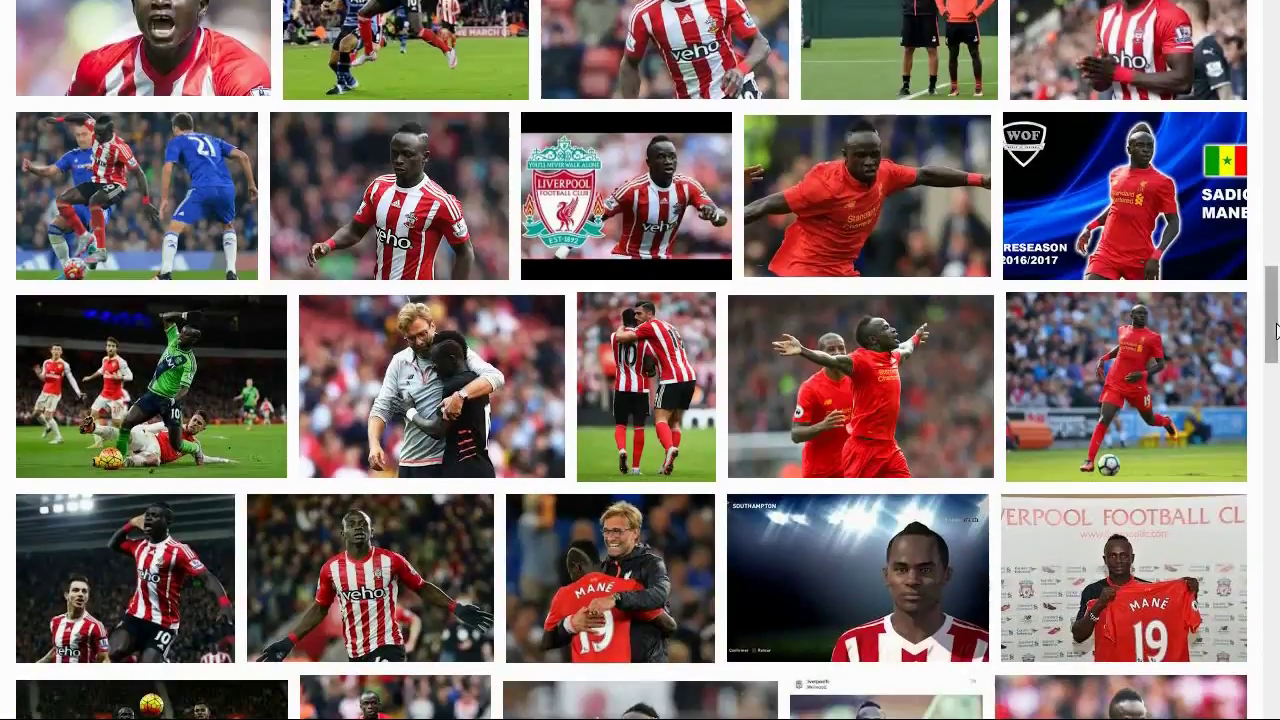
scroll(1277, 513, "down", 5)
left_click(130, 380)
Paste the red-shirt photo and scale it into the bottom-right cell
key("alt+Tab")
key("ctrl+v")
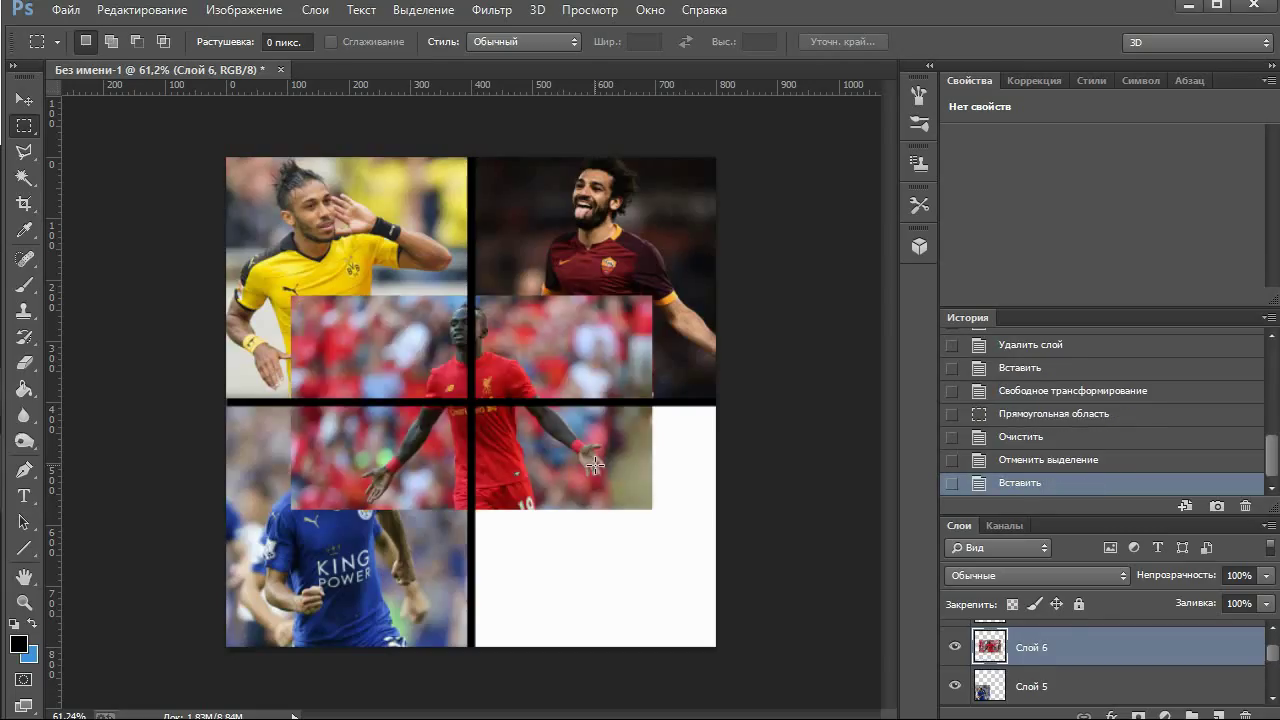
key("ctrl+t")
left_click_drag(720, 414, 771, 403)
key("Return")
left_click_drag(528, 479, 541, 479)
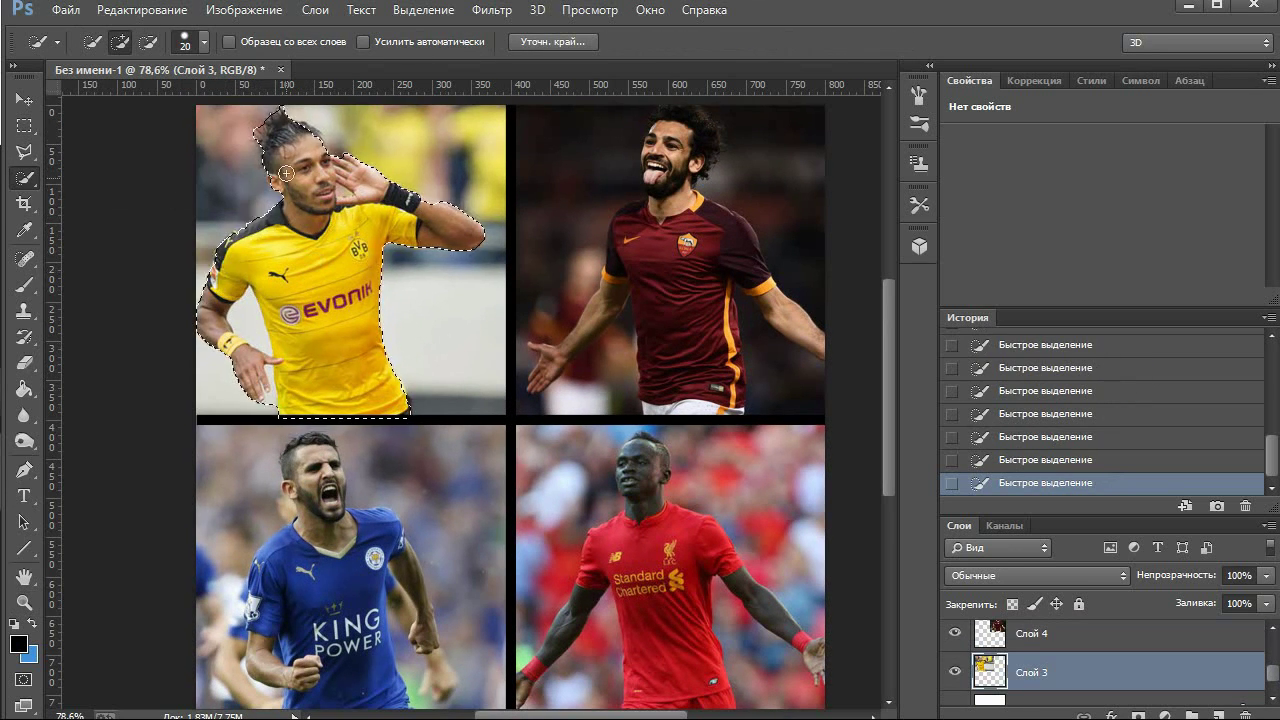
Copy the selected top-left player onto a new layer and hide the original photo layer
scroll(312, 383, "up", 1)
scroll(312, 383, "up", 3)
scroll(369, 474, "down", 3)
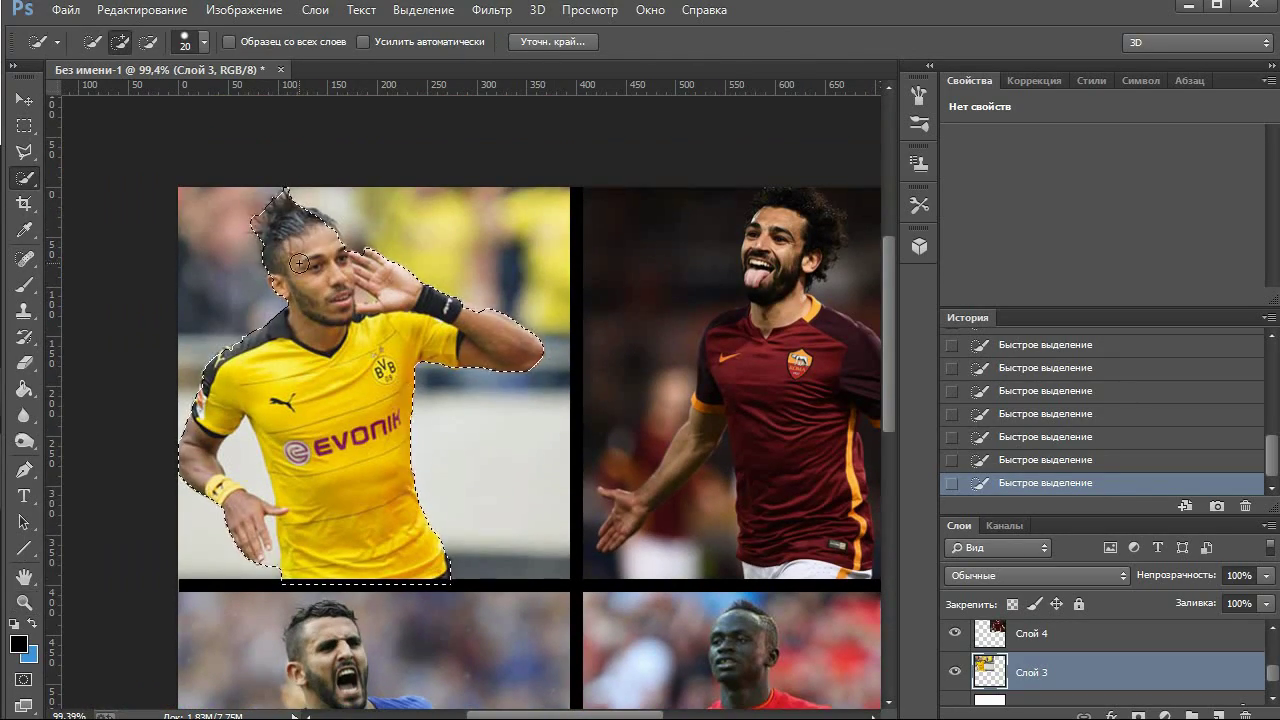
right_click(606, 330)
left_click(686, 526)
key("m")
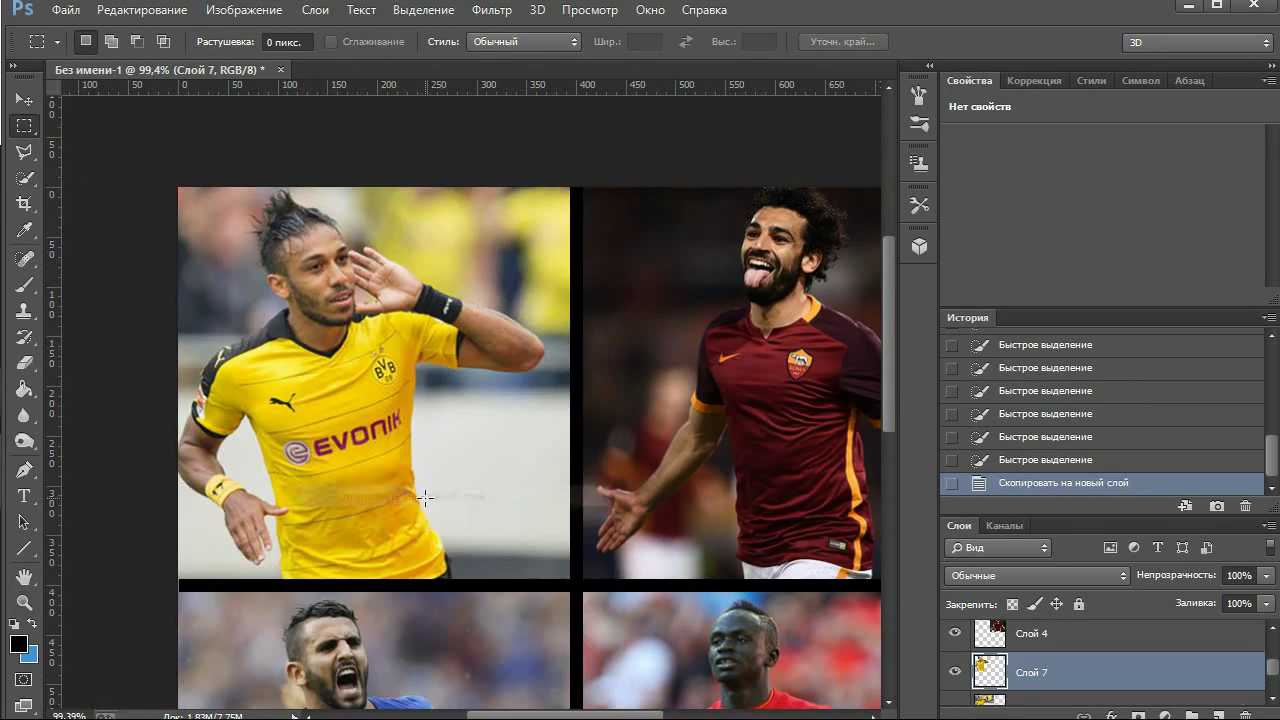
left_click(955, 678)
Erase leftover grey background beside the hand with eraser sizes 6 and 9
scroll(414, 571, "up", 5)
key("e")
left_click(107, 42)
type("6")
key("Return")
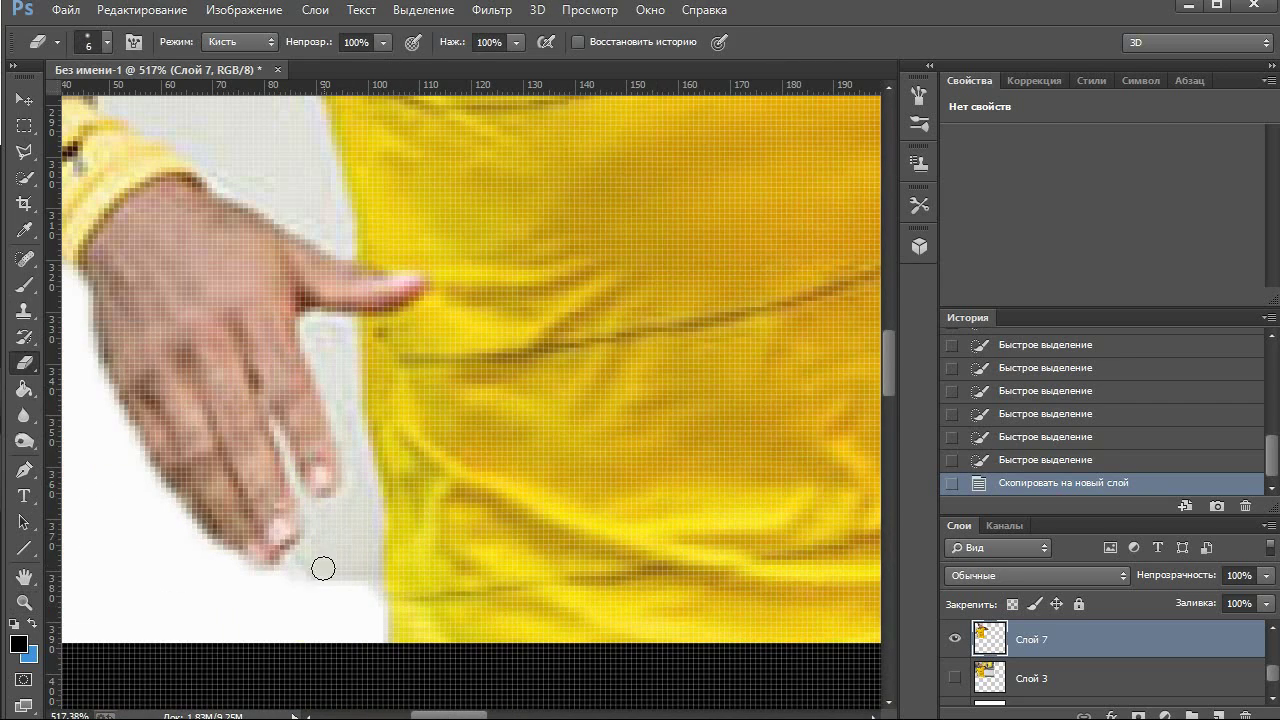
left_click_drag(315, 541, 300, 530)
key("bracketleft")
key("bracketleft")
key("bracketleft")
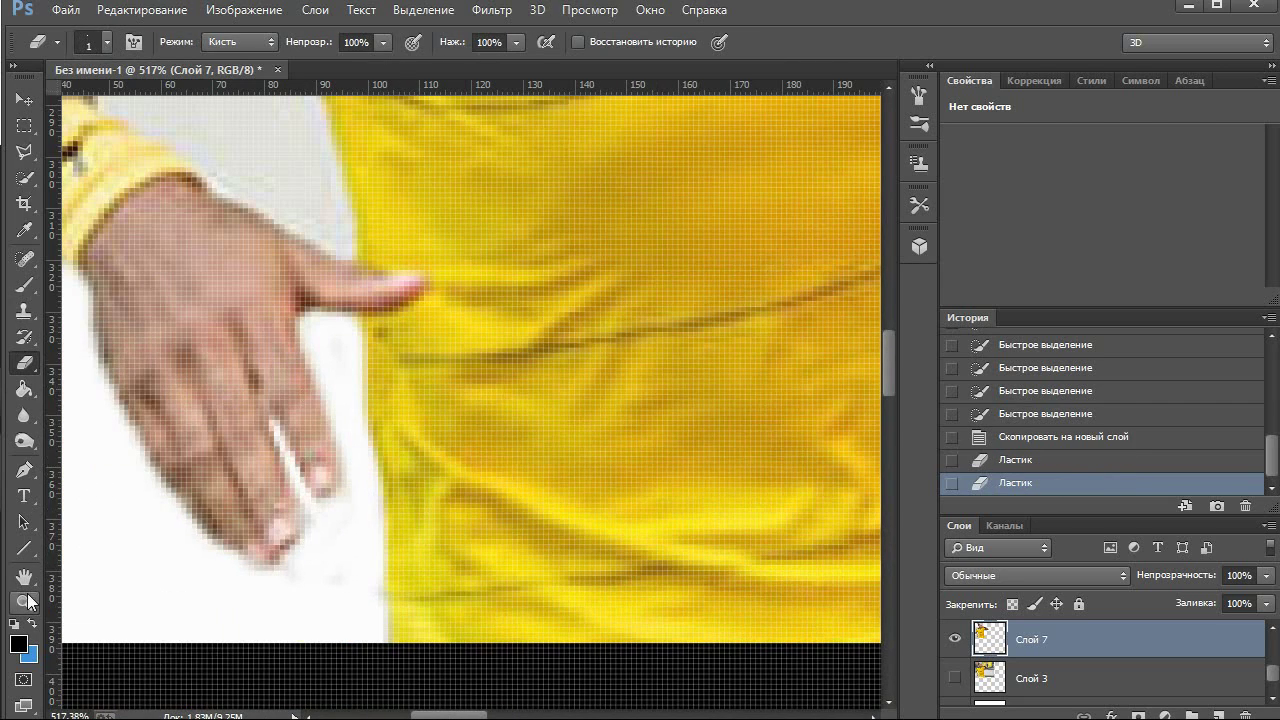
right_click(89, 483)
type("9")
key("Return")
scroll(356, 563, "down", 2)
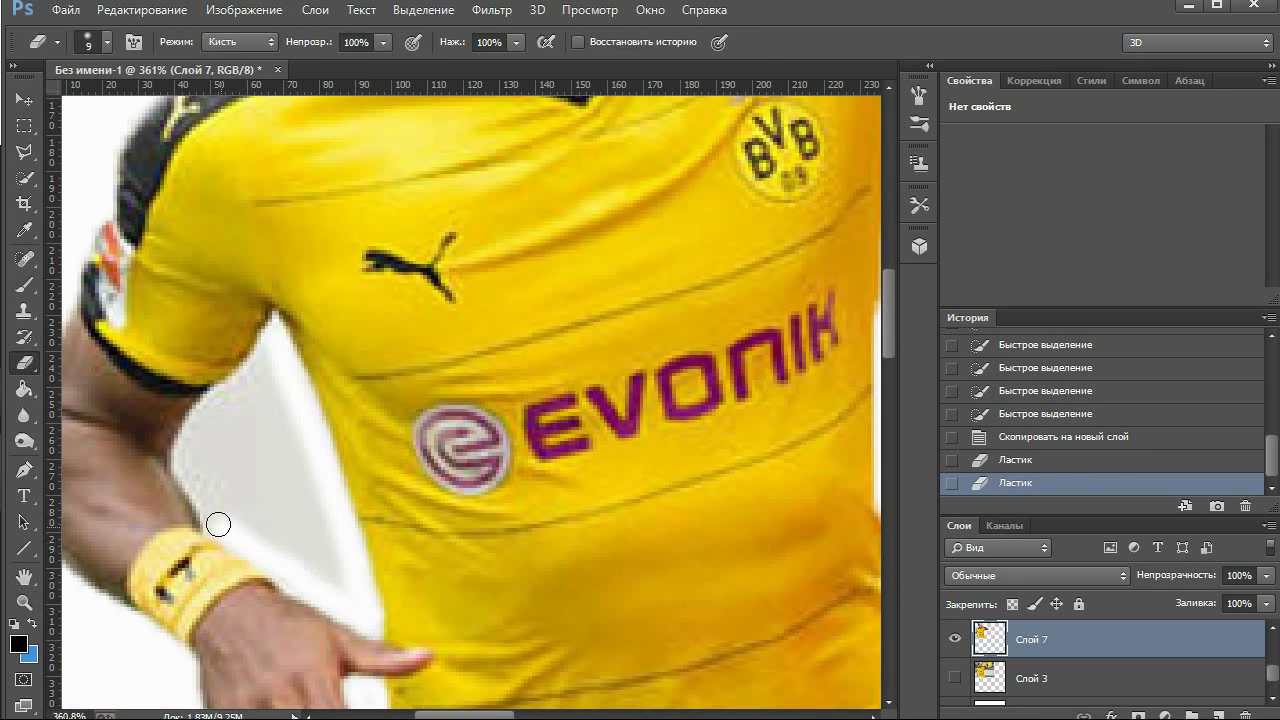
left_click(24, 602)
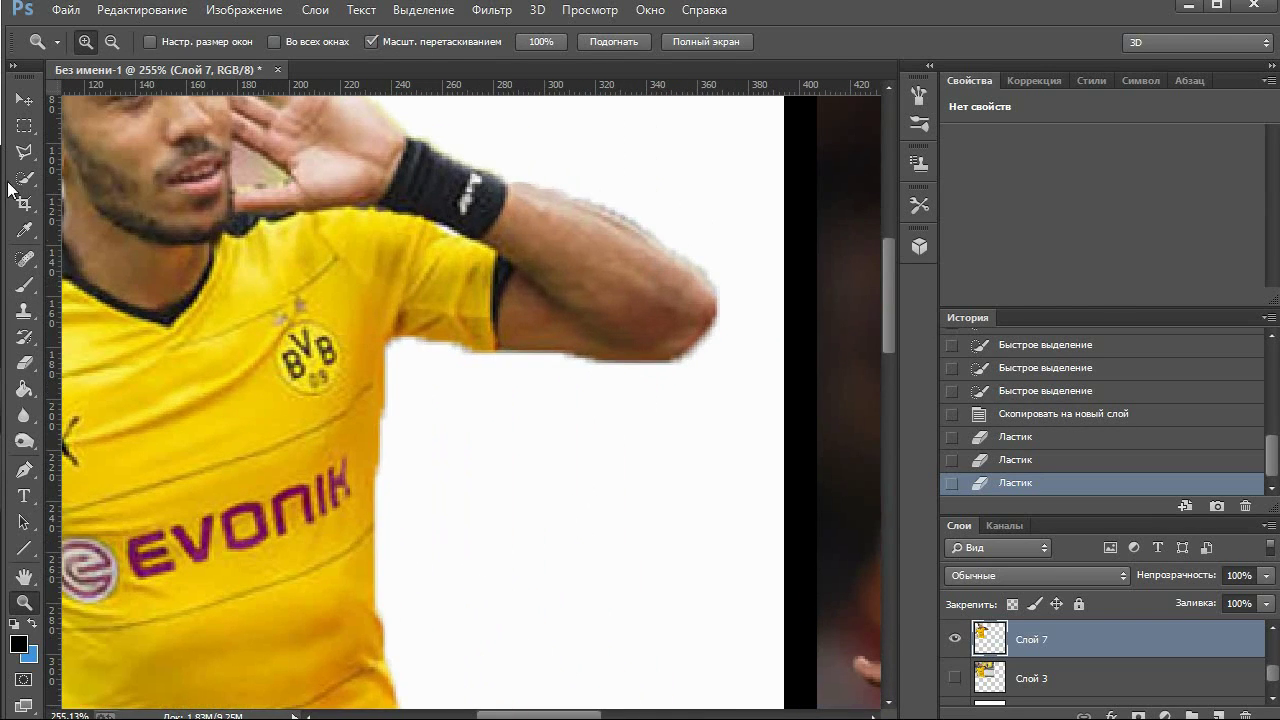
Erase the pinkish patch at the hair top with a size-6 eraser, then apply Refine Edge
scroll(374, 402, "up", 3)
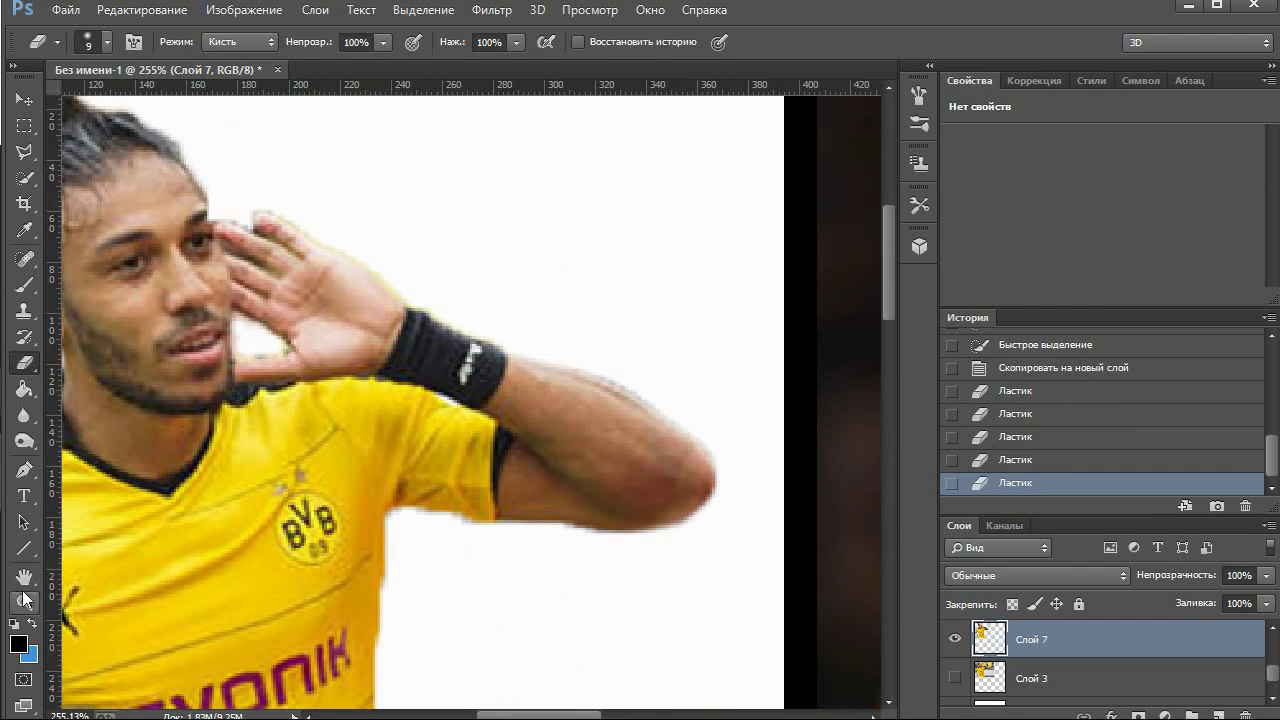
scroll(285, 313, "up", 3)
right_click(270, 176)
type("1")
key("Return")
scroll(470, 400, "up", 5)
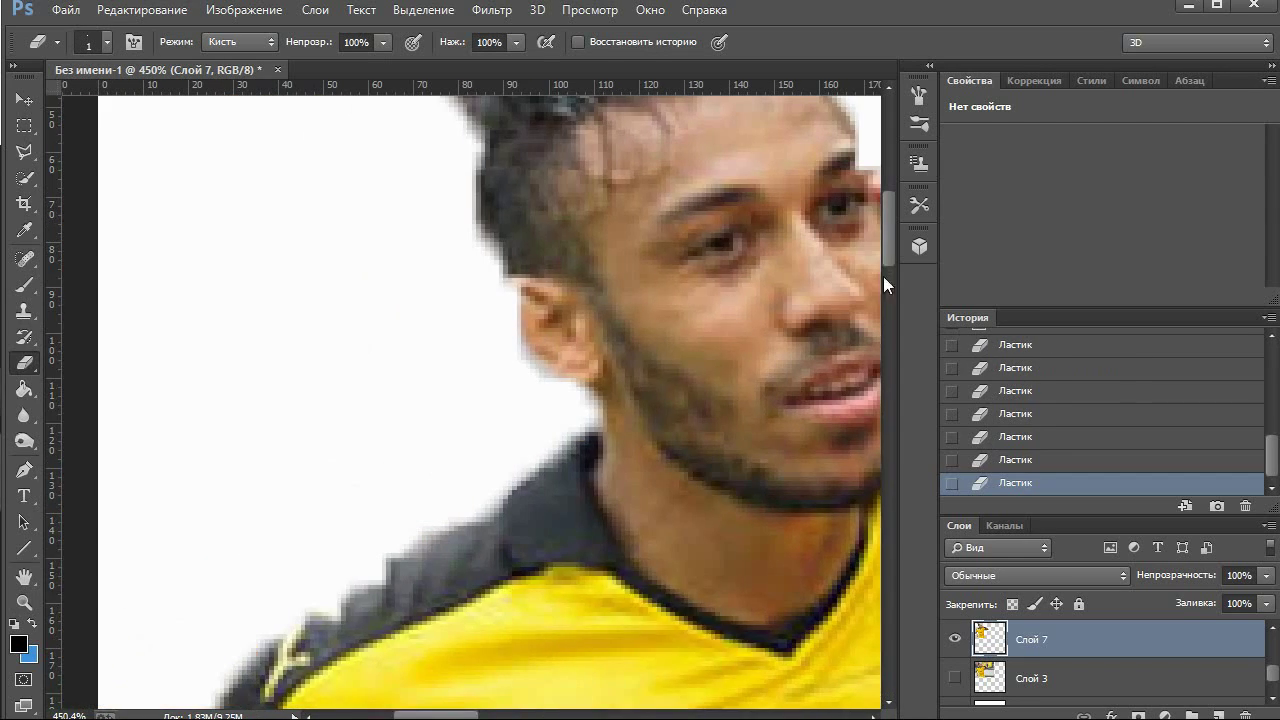
left_click(107, 42)
type("9")
key("Return")
left_click(107, 42)
type("6 пикс.")
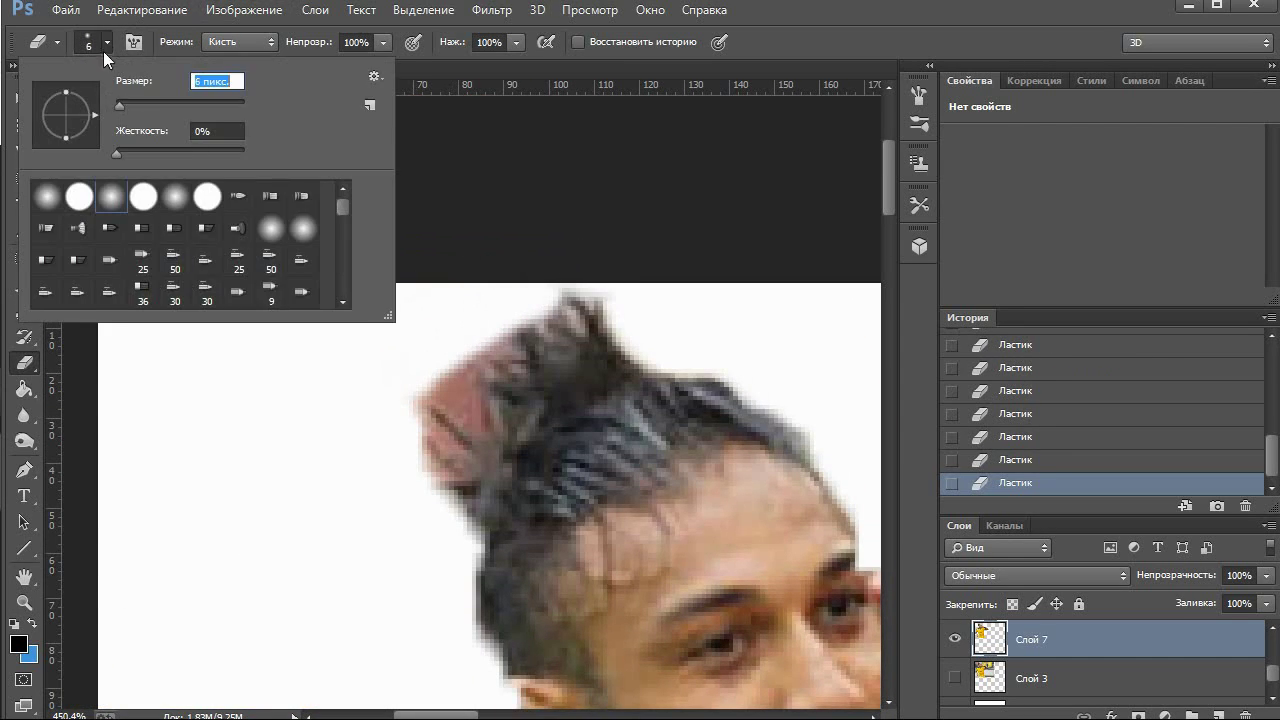
key("Return")
left_click_drag(475, 345, 434, 375)
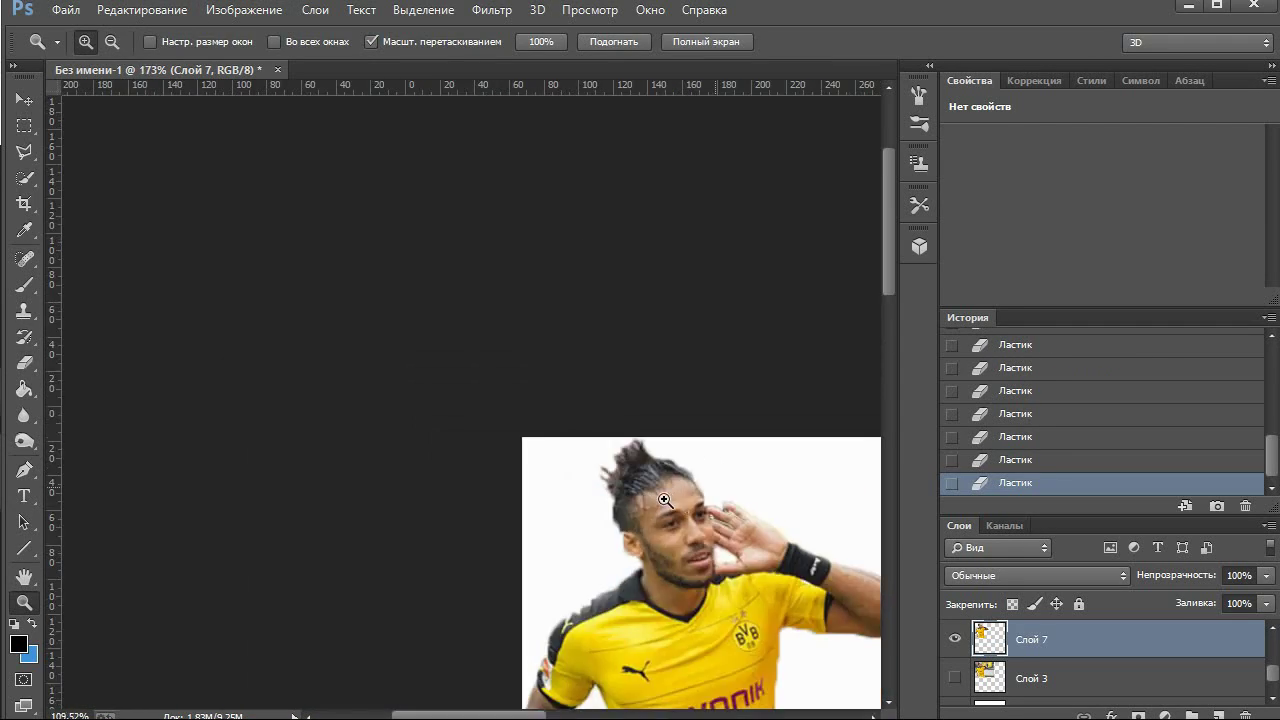
key("alt+ctrl+r")
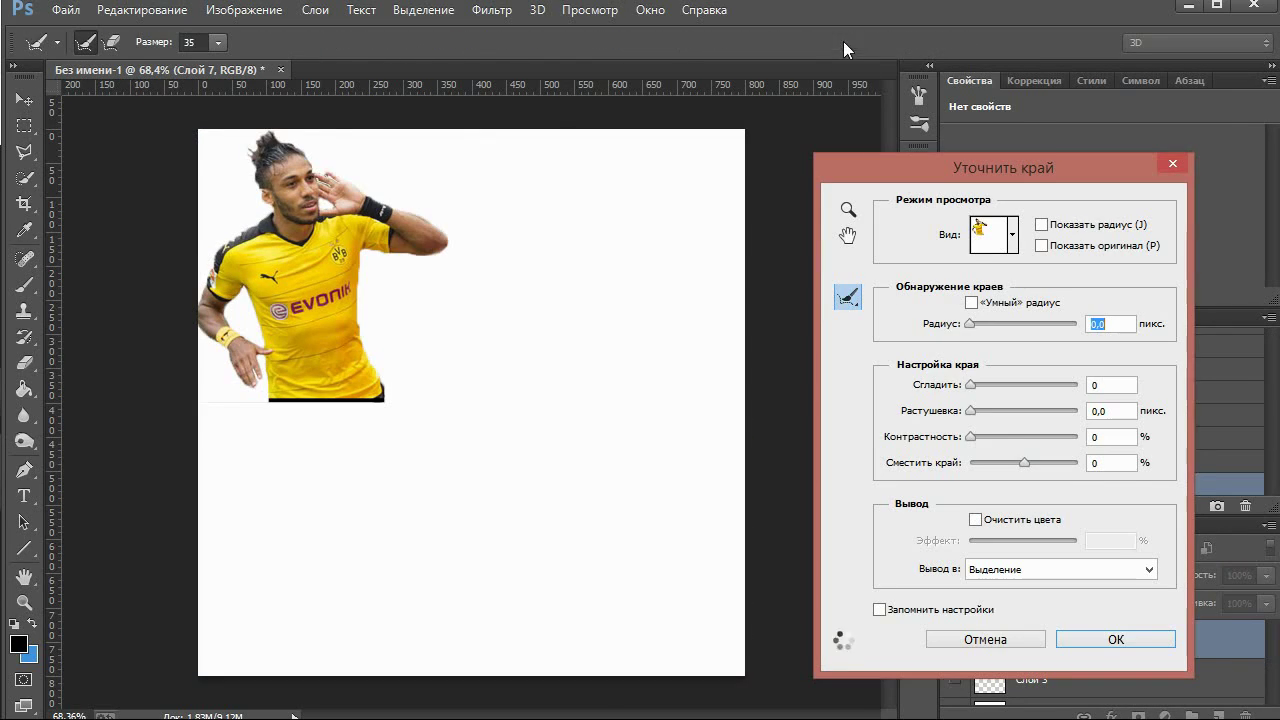
key("Return")
Deselect the cutout and find a fire-embers particles image on Google Images
key("ctrl+d")
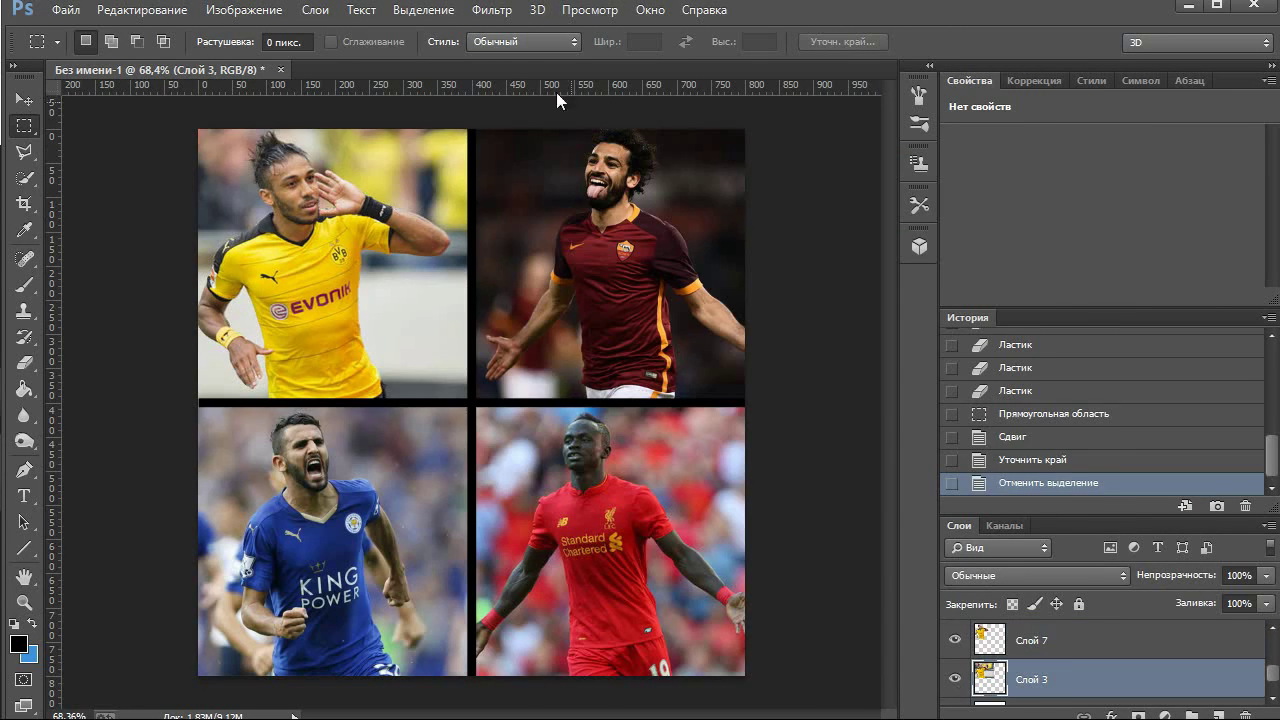
left_click(491, 9)
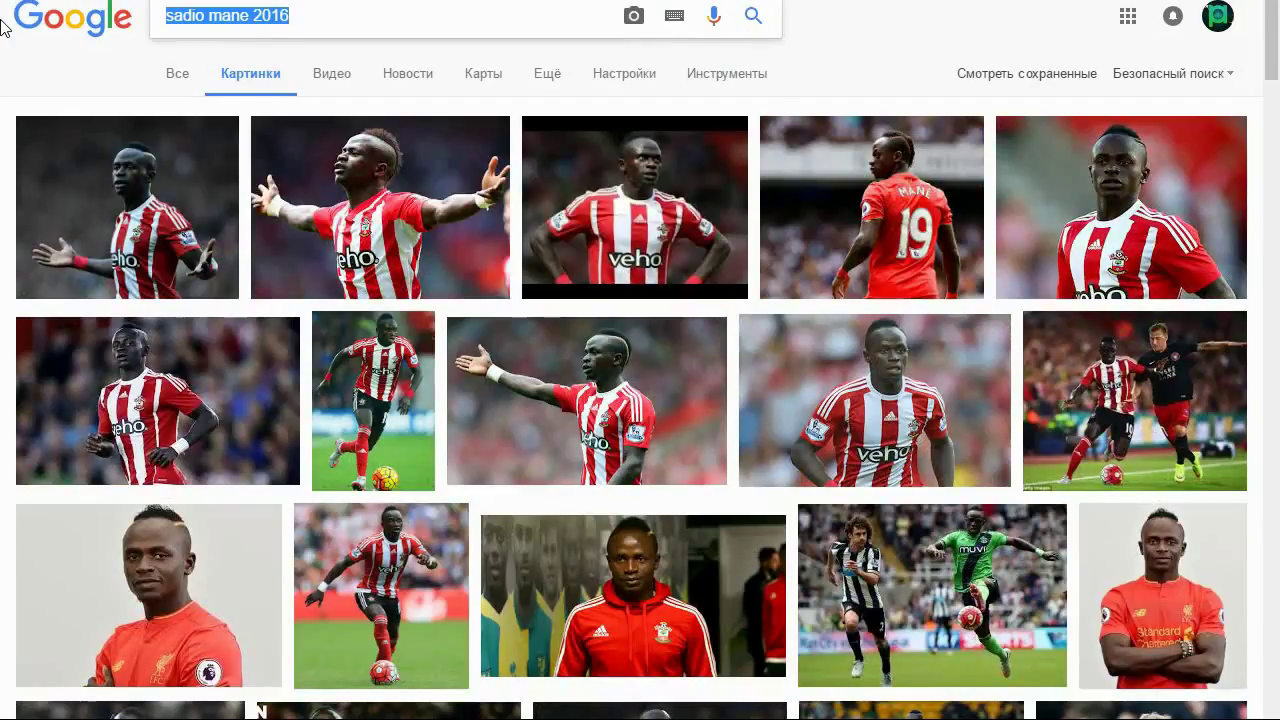
type("oartucles png")
key("Return")
scroll(640, 400, "down", 5)
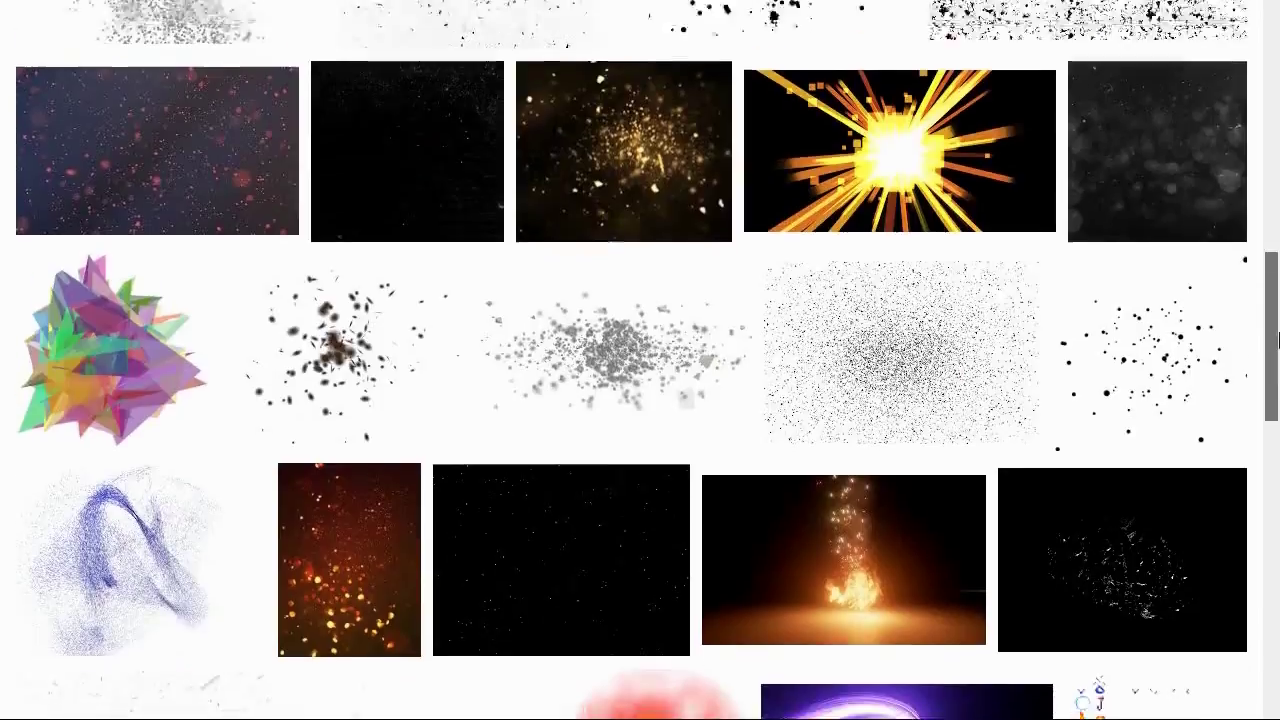
scroll(640, 400, "up", 5)
left_click(494, 109)
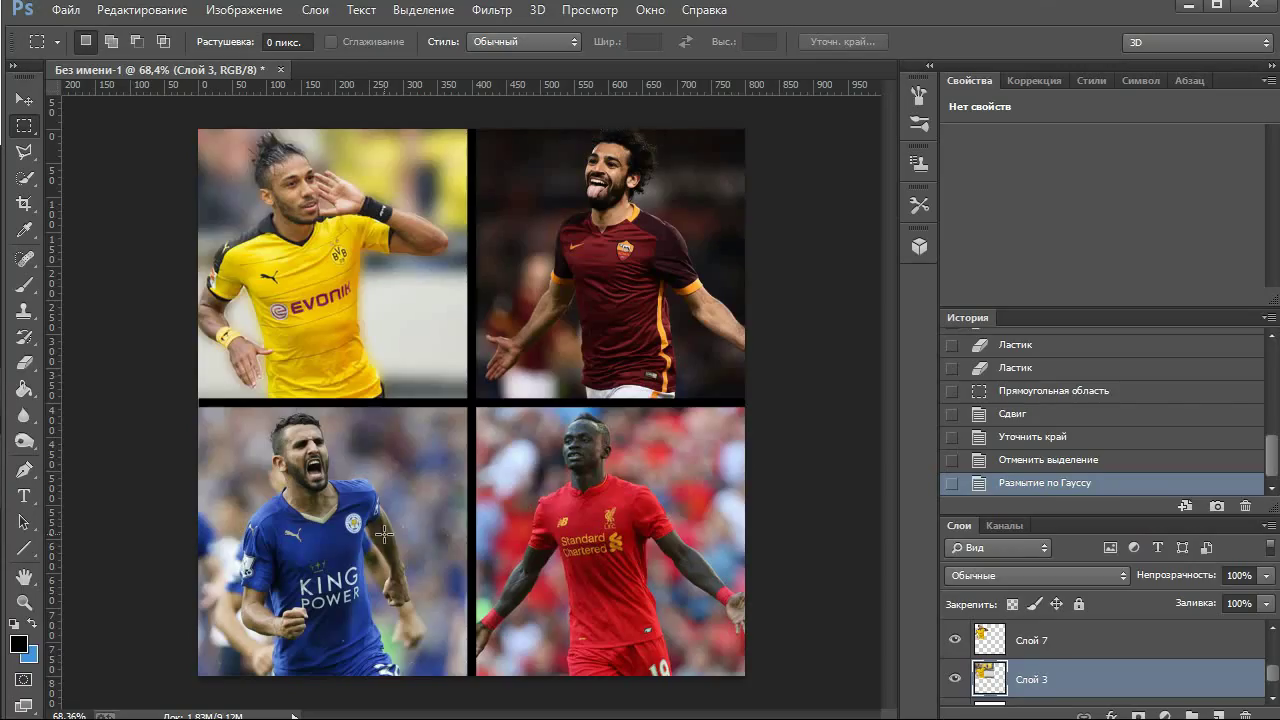
Paste the embers image, fit it over the top-left photo, and set Screen blending
key("ctrl+v")
left_click_drag(420, 330, 440, 372)
key("ctrl+t")
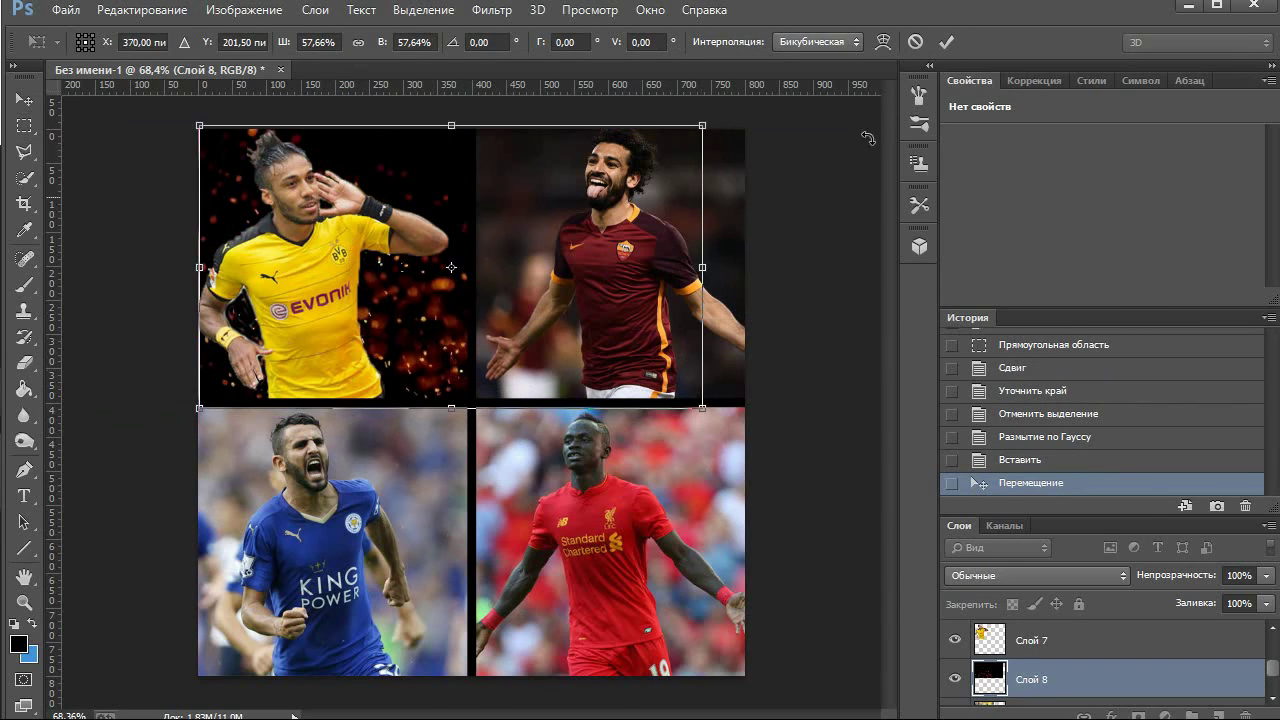
key("Return")
key("shift+alt+s")
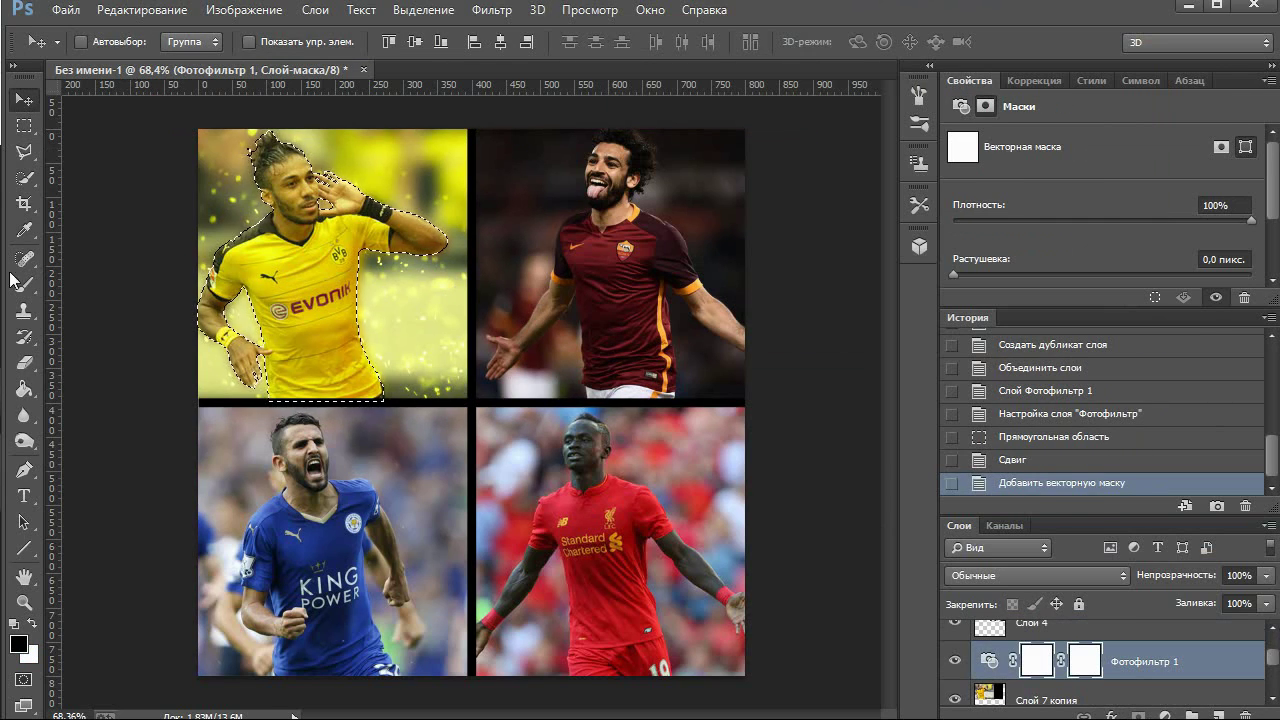
Fill the mask inside the selection, then undo that fill through the History panel
left_click(25, 389)
left_click(338, 282)
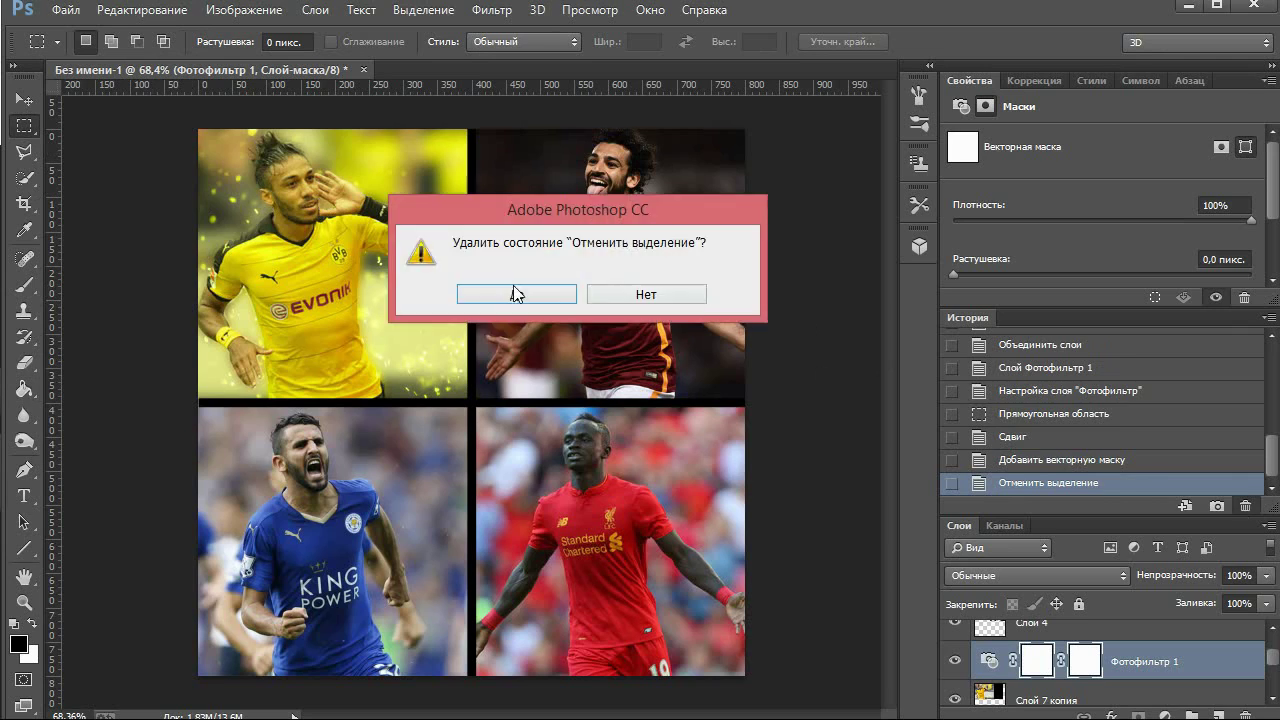
left_click(1062, 437)
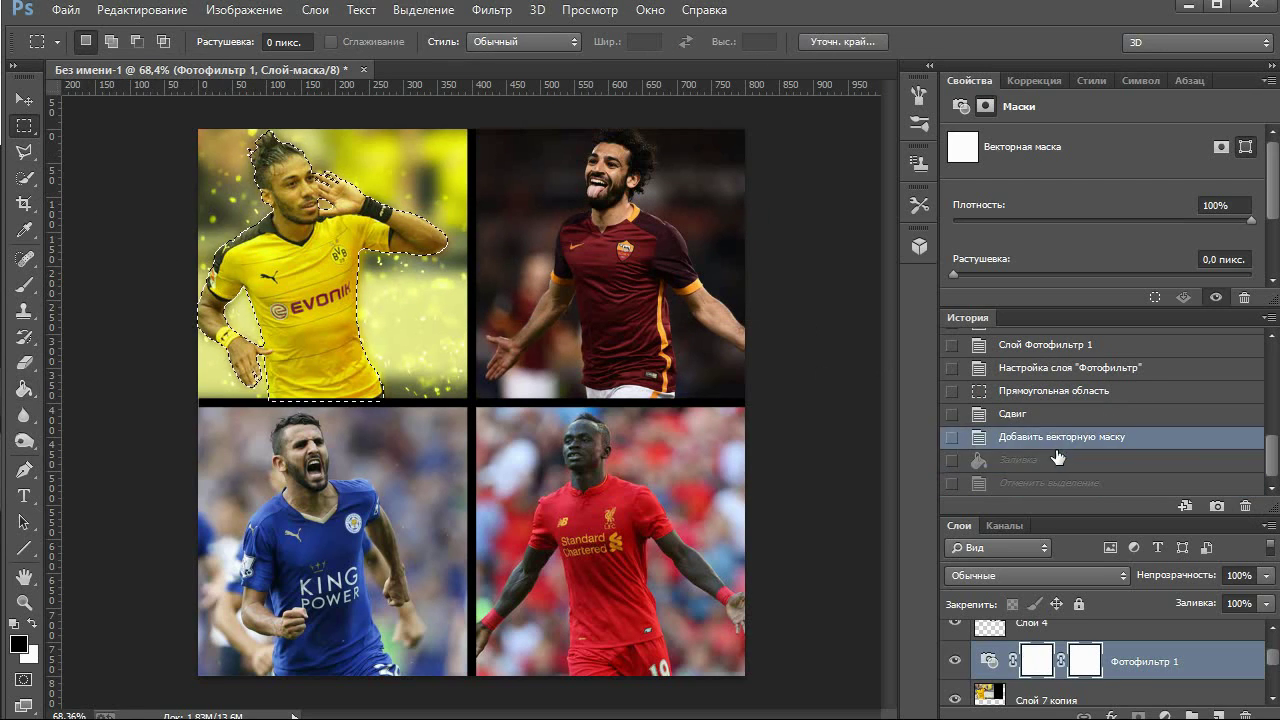
left_click(1040, 483)
left_click(1018, 460)
left_click(1245, 506)
key("Return")
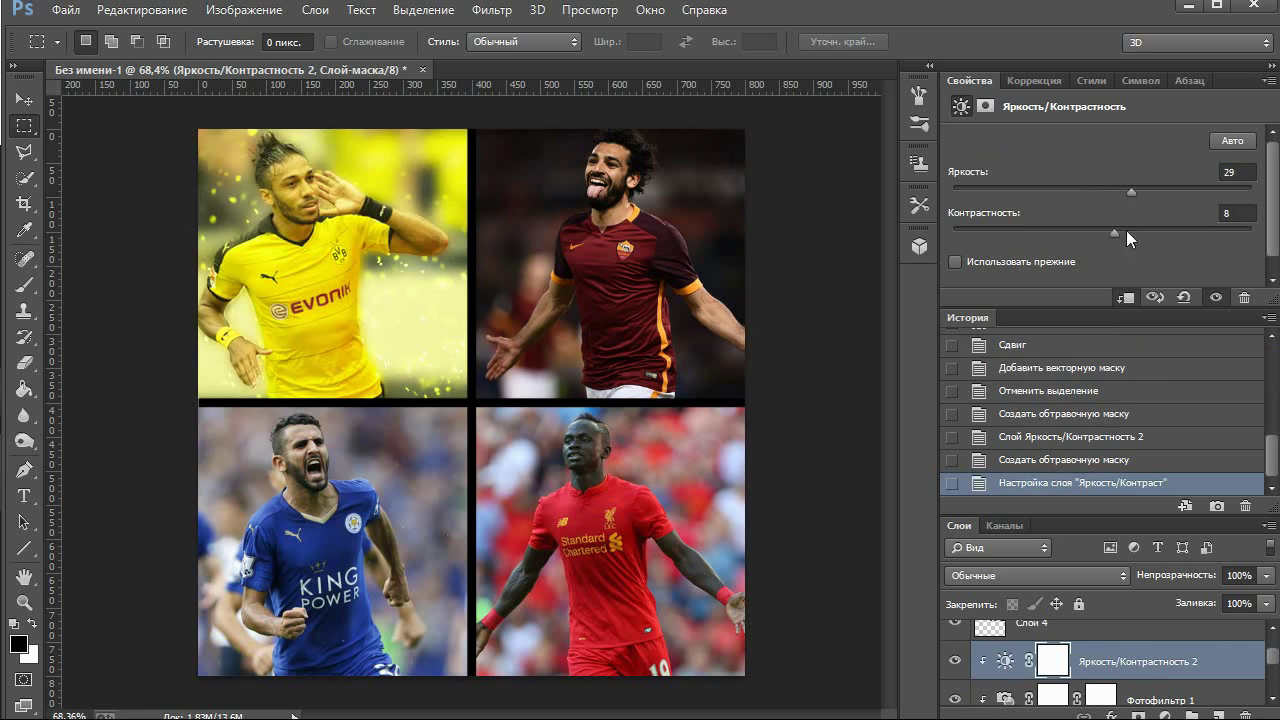
Add a Black & White adjustment layer and refine the quick selection around the player's shirt
left_click(1165, 716)
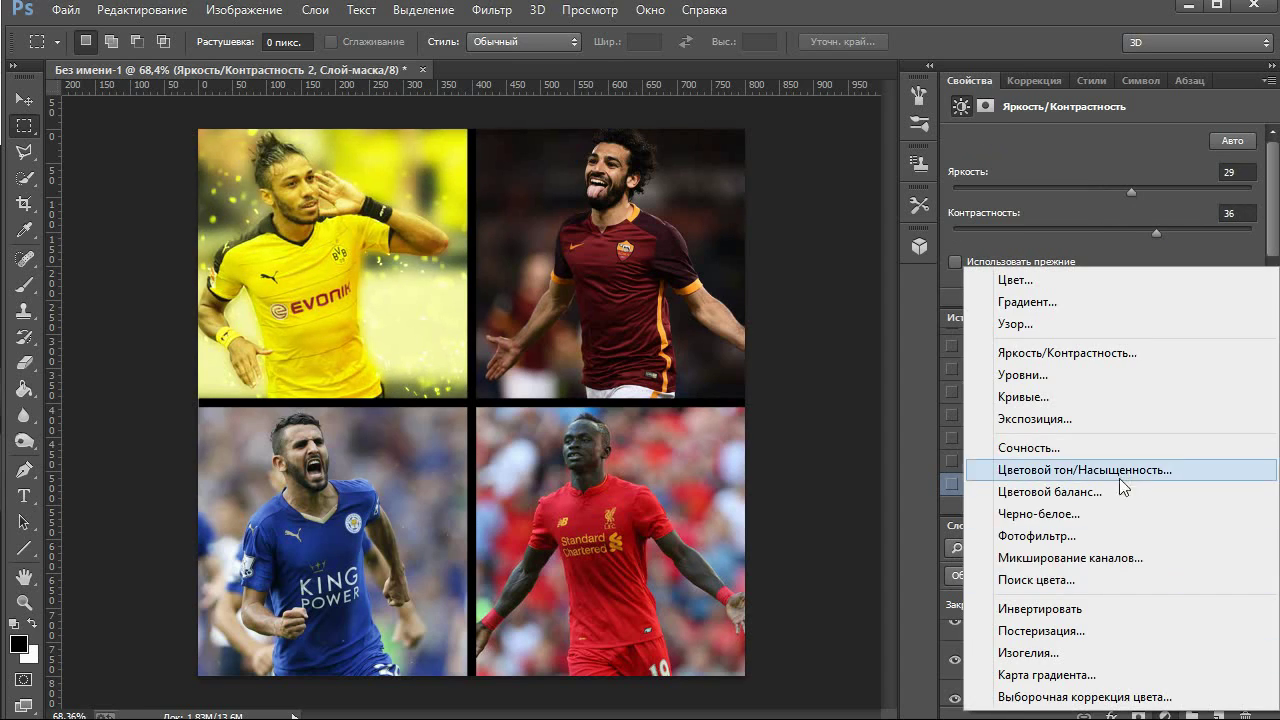
left_click(1080, 516)
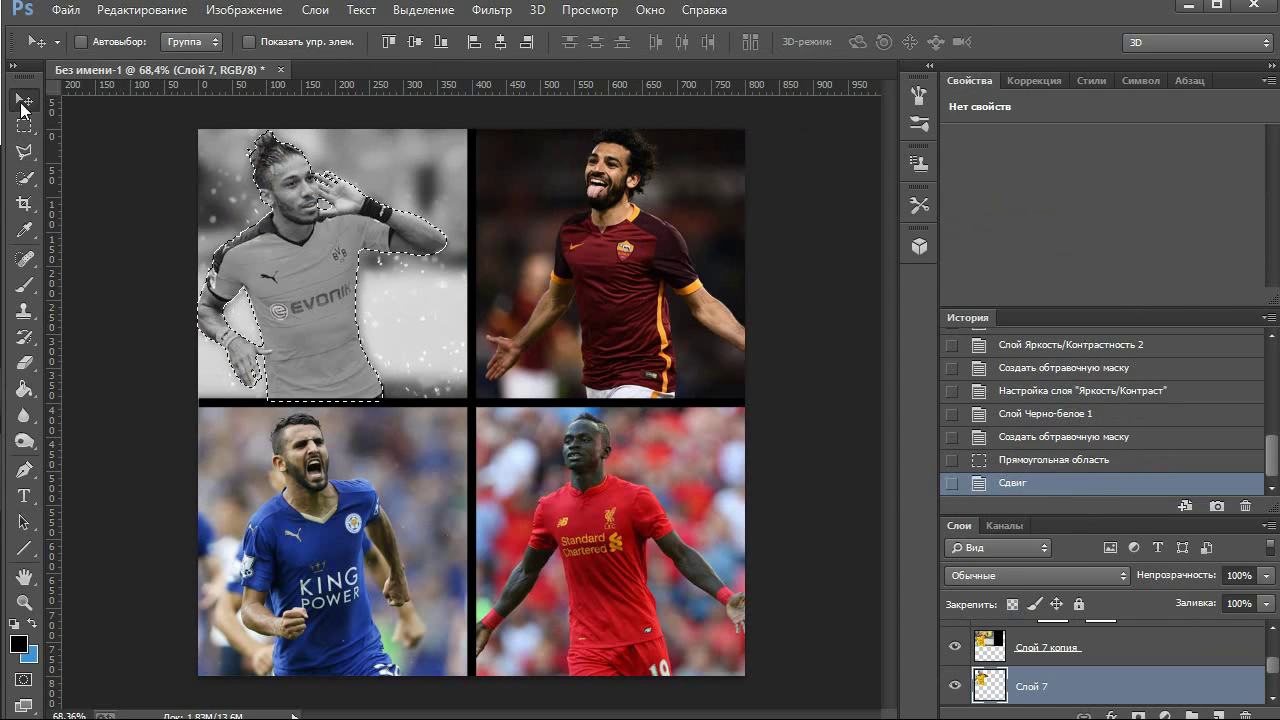
key("w")
left_click(264, 260)
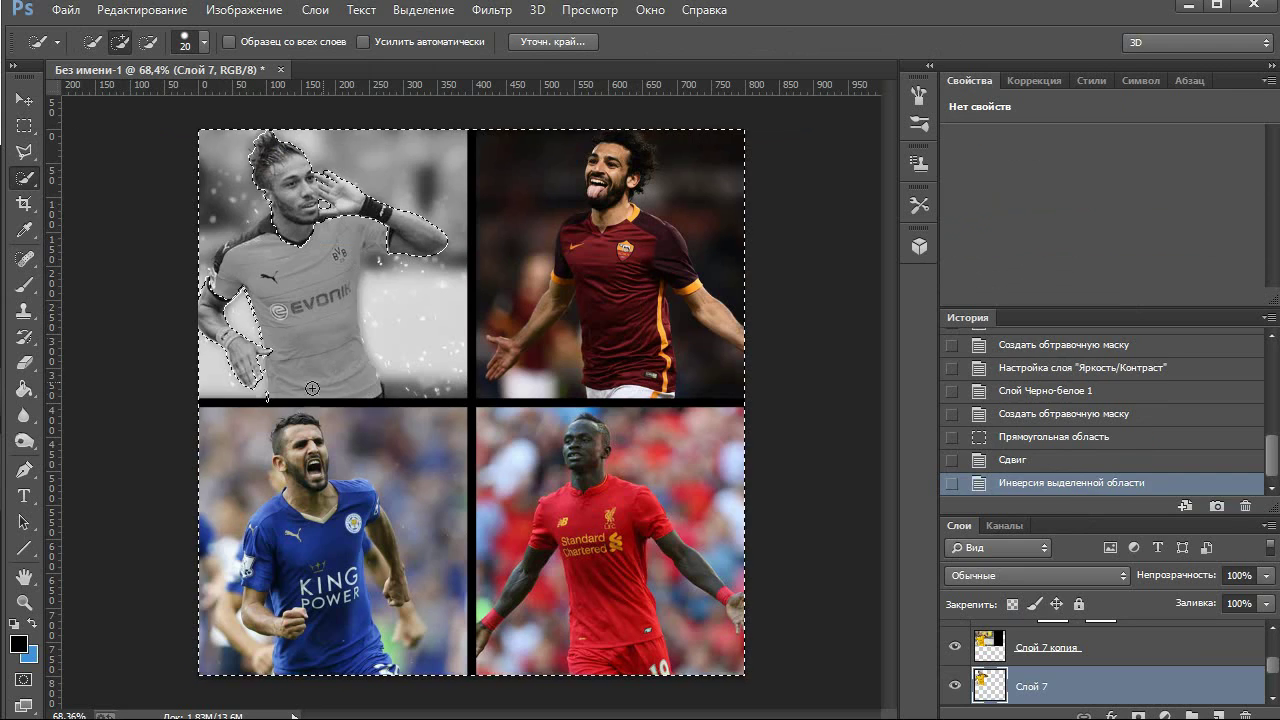
left_click(23, 127)
left_click_drag(400, 416, 293, 327)
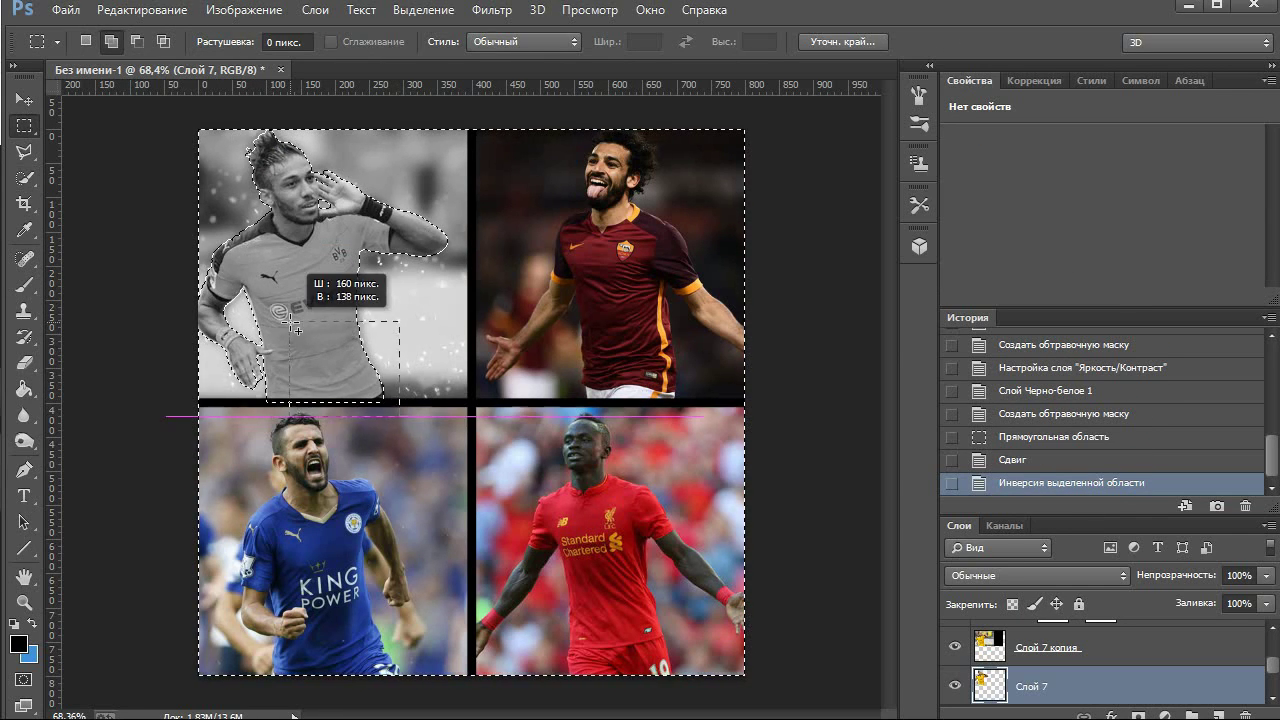
key("w")
left_click(268, 283)
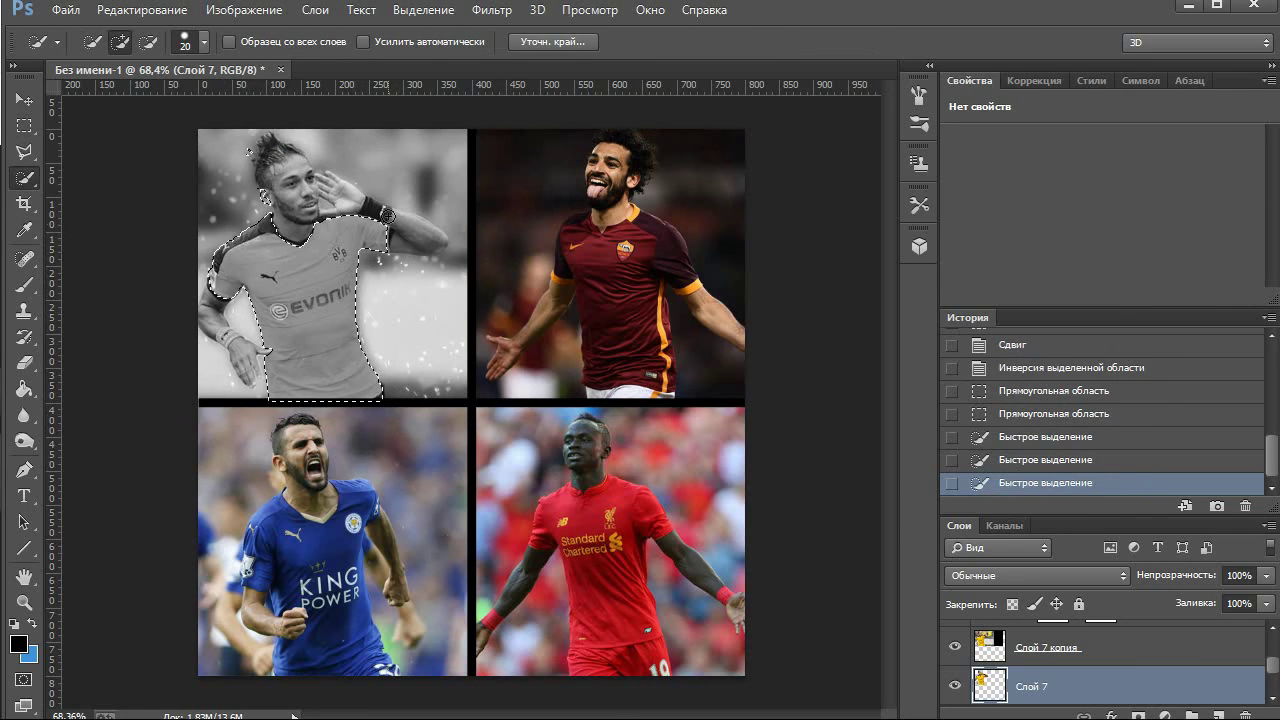
Extend the selection on Слой 7 копия and delete the Black & White layer to restore colour
left_click(1068, 660)
left_click(411, 270)
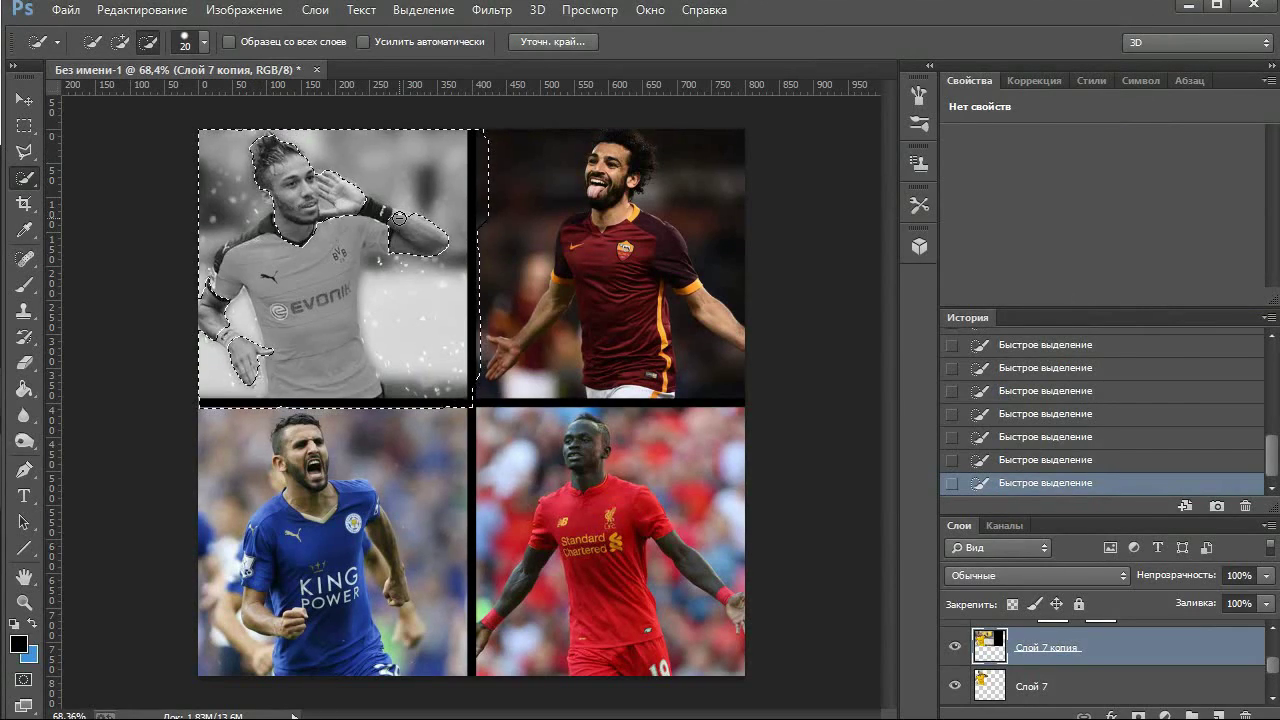
key("g")
left_click(230, 200)
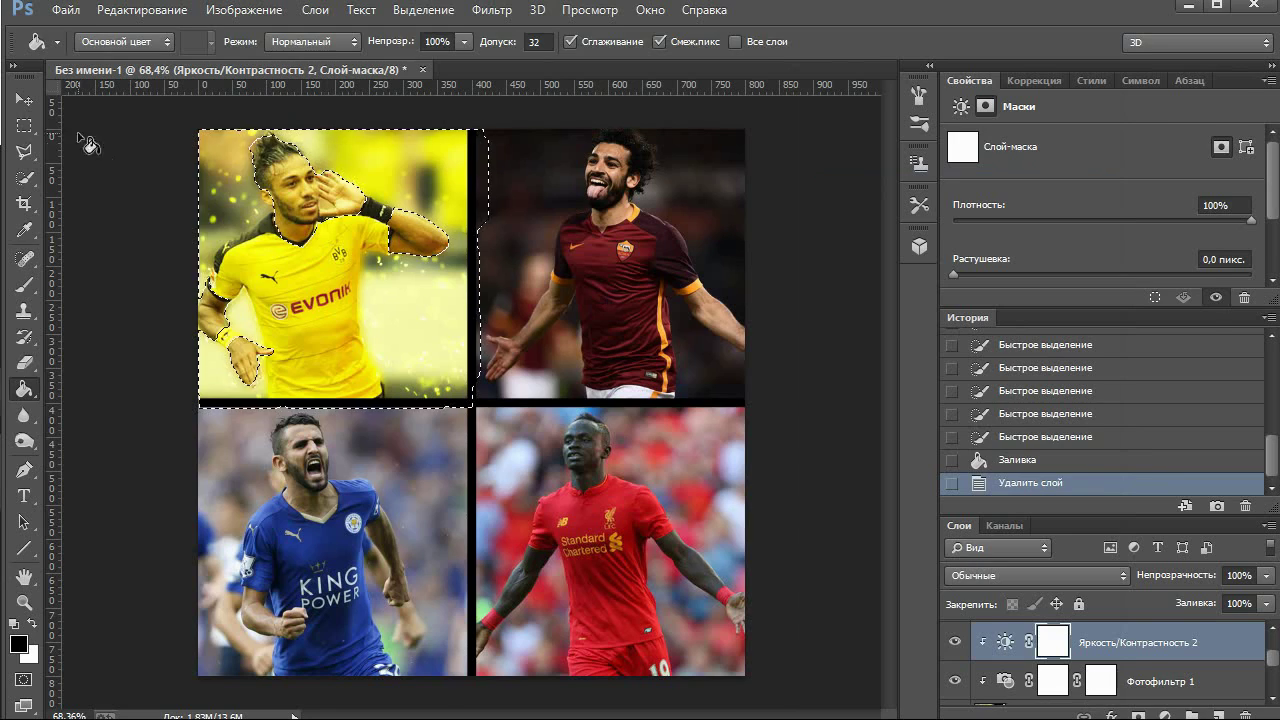
key("m")
key("ctrl+d")
left_click(1097, 688)
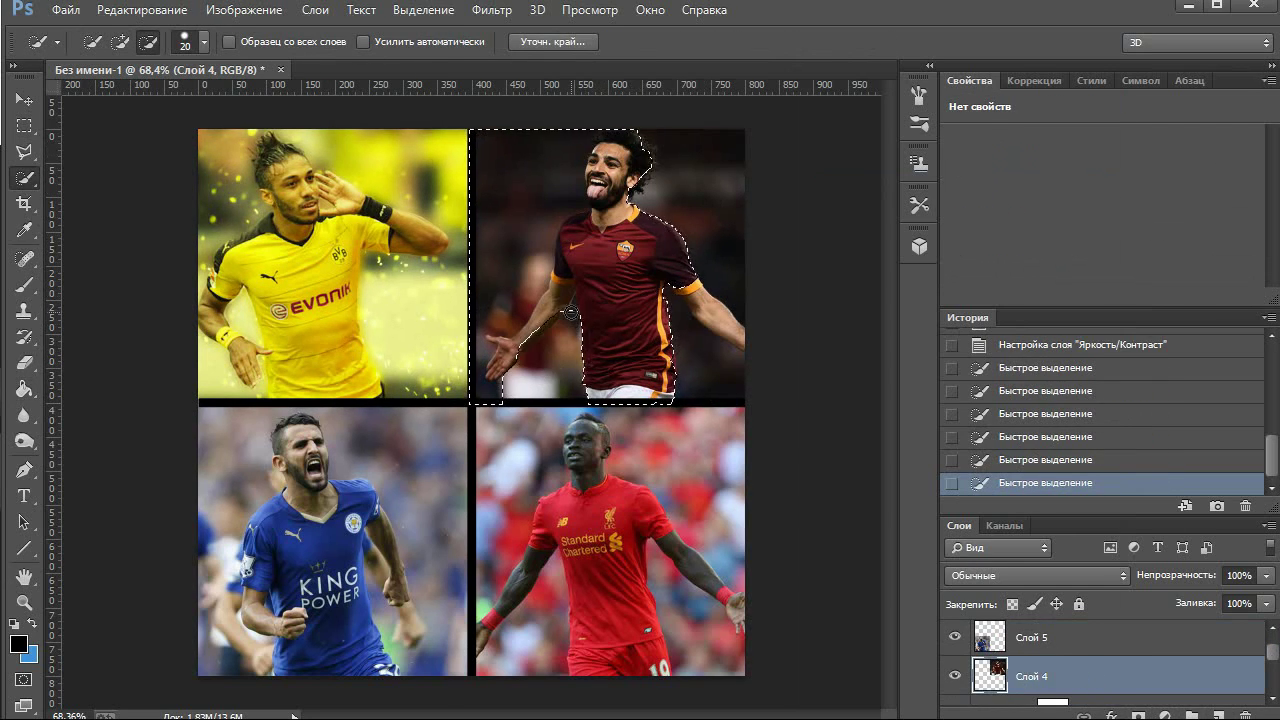
Clear the selected background to white and erase the faded ghost arm near the hand
scroll(604, 245, "up", 3)
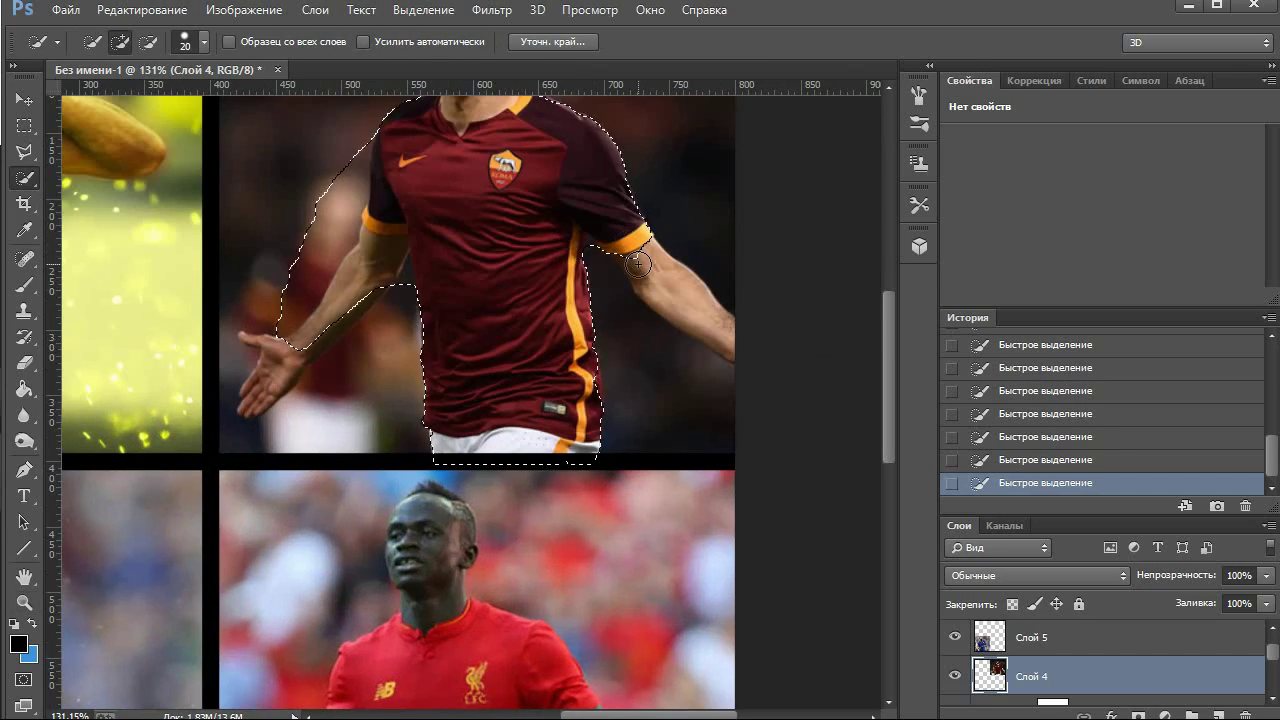
scroll(551, 216, "up", 5)
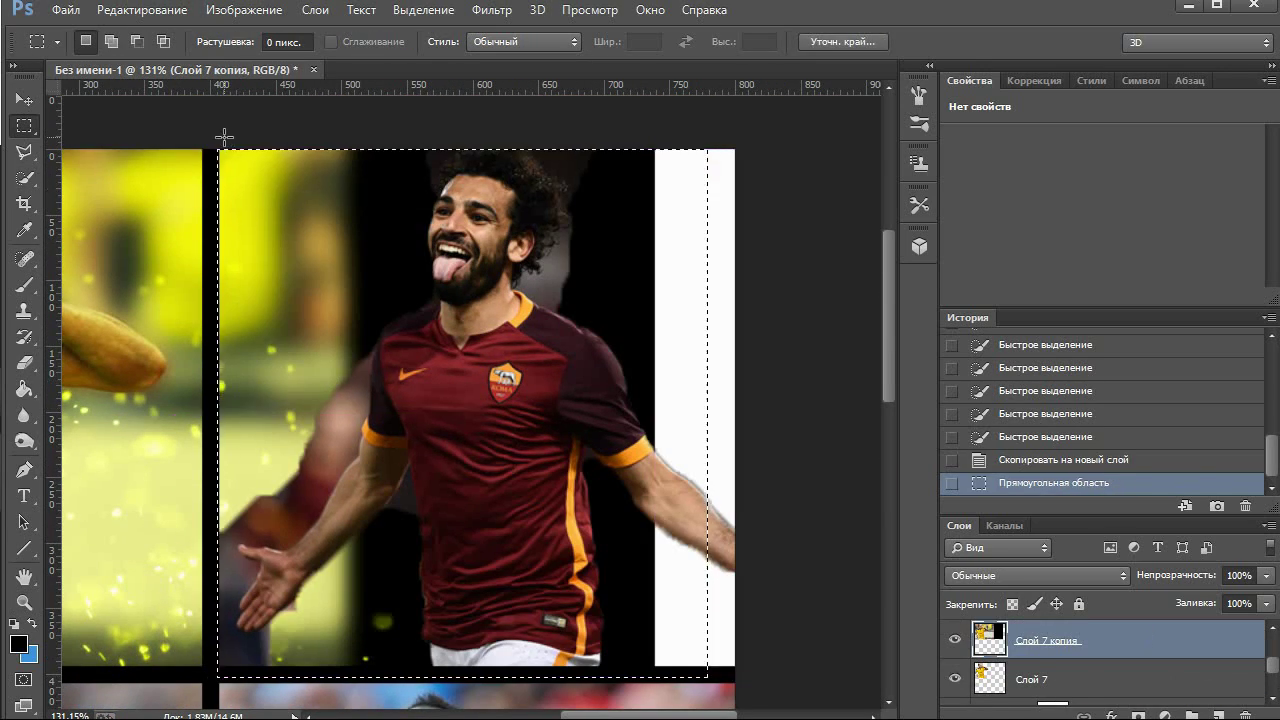
key("Delete")
key("Delete")
key("ctrl+d")
key("b")
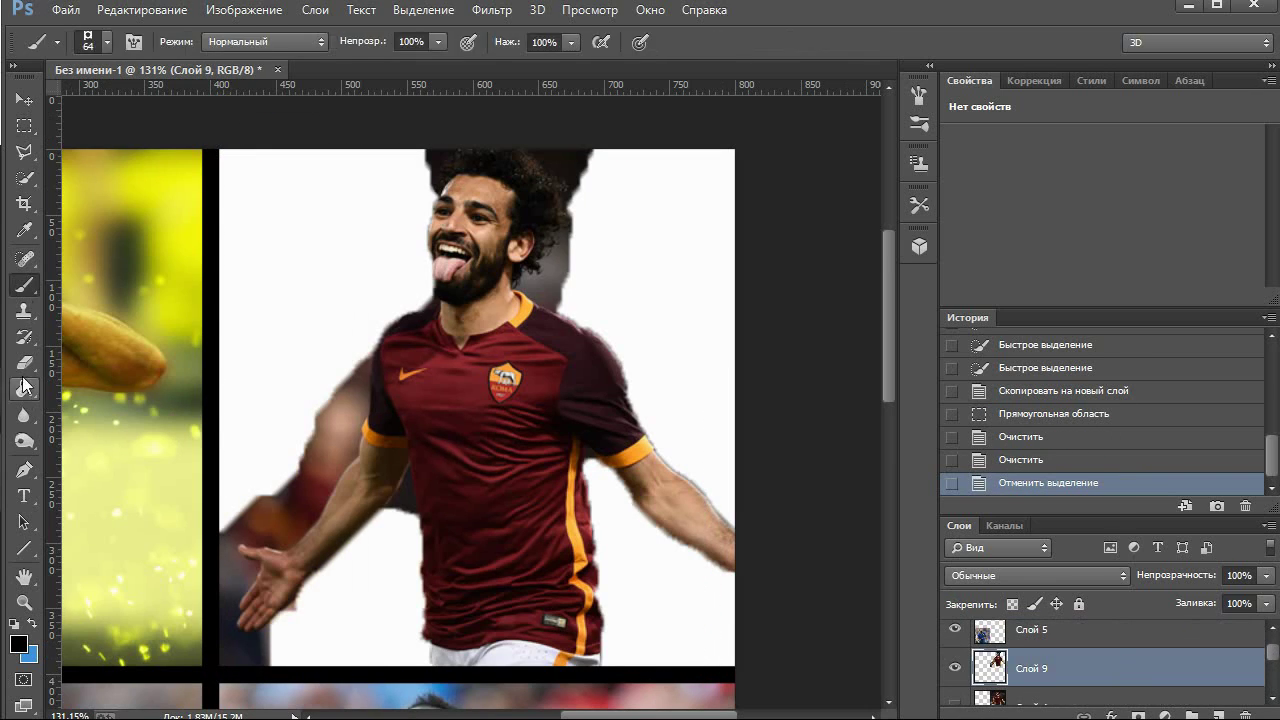
left_click(24, 362)
left_click_drag(217, 290, 208, 520)
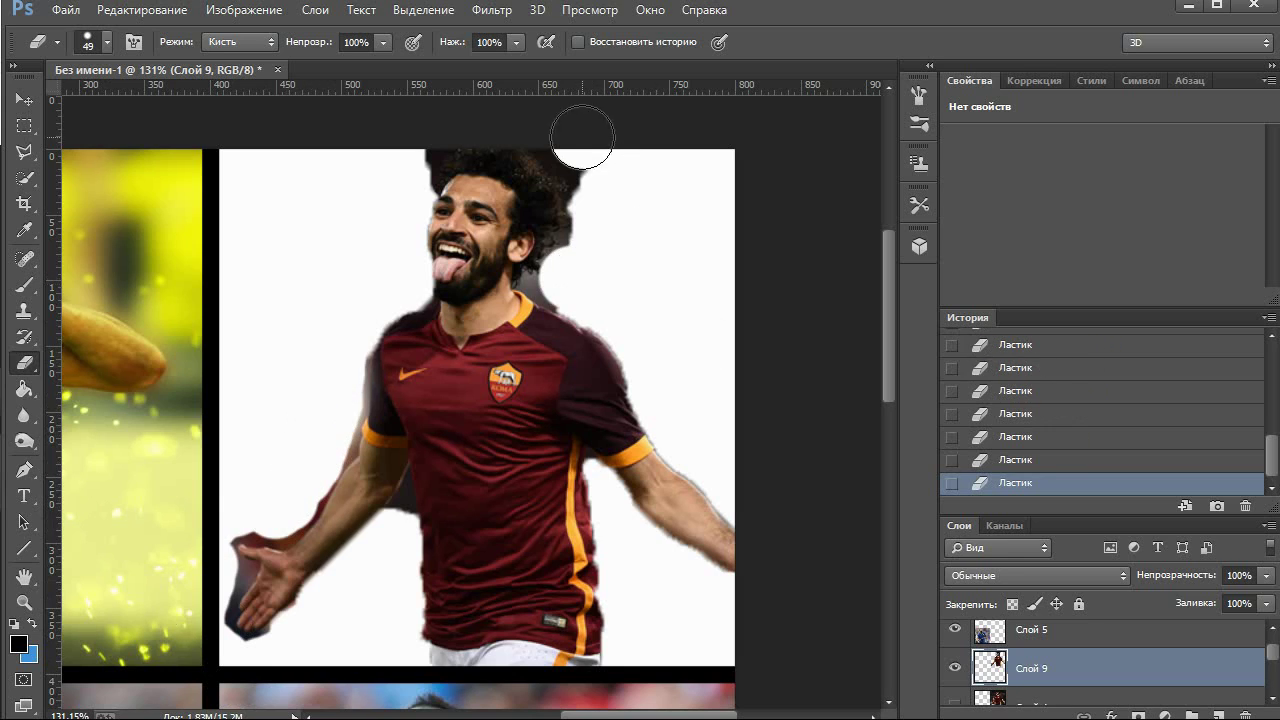
Shrink the eraser down to a single-pixel size for fine edge cleanup
left_click(107, 42)
scroll(310, 450, "up", 3)
left_click(107, 42)
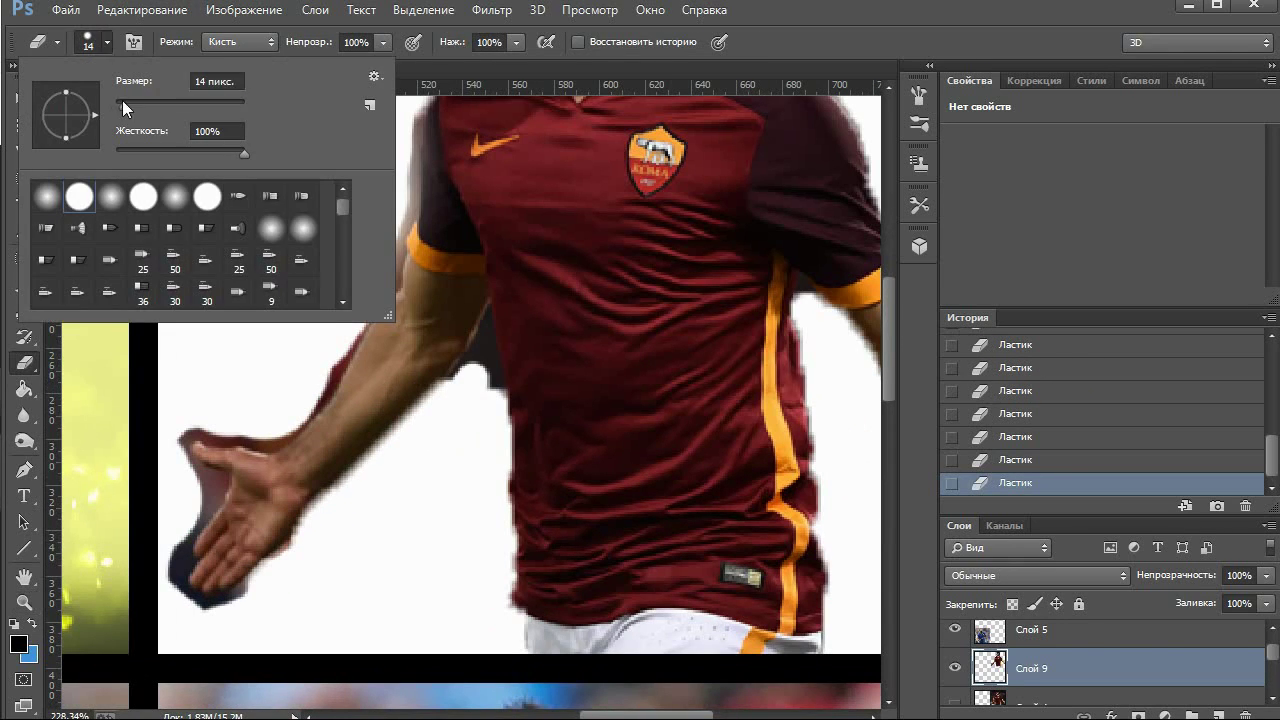
left_click_drag(122, 100, 45, 100)
key("Return")
key("bracketleft")
key("bracketleft")
key("bracketleft")
Pan around the zoomed view to bring the player's right forearm into view
scroll(492, 381, "up", 6)
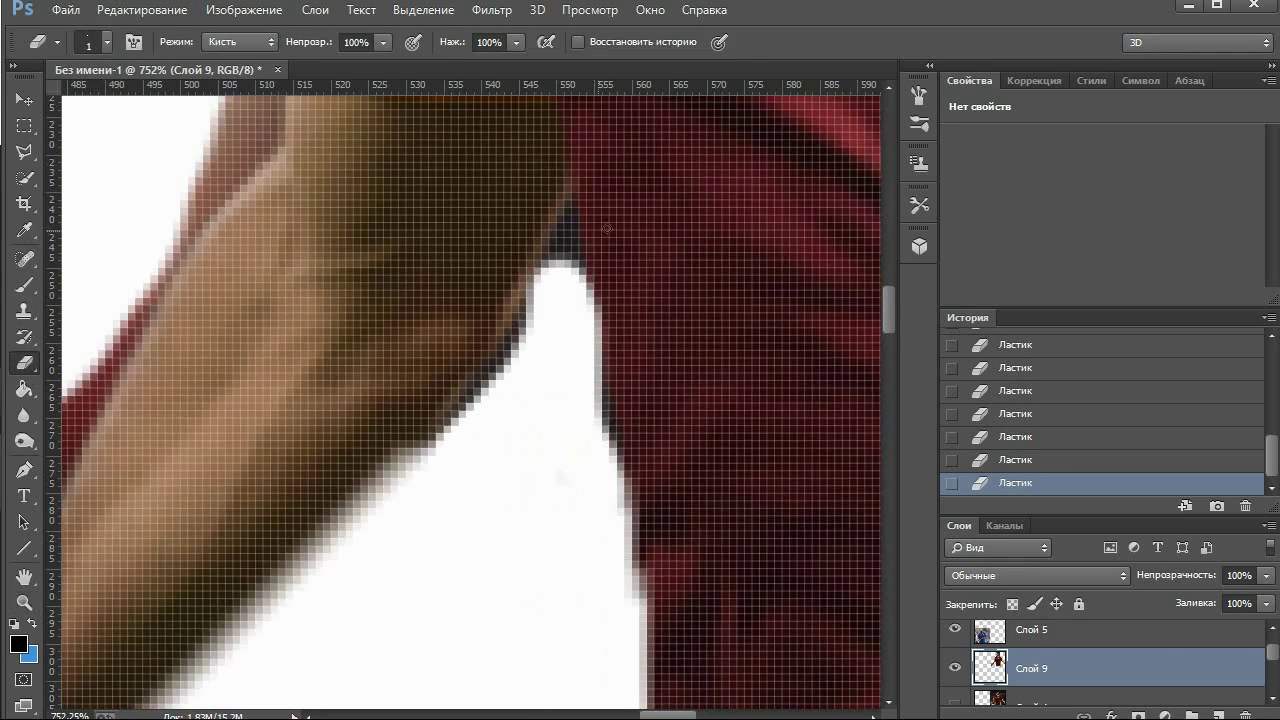
scroll(516, 340, "down", 2)
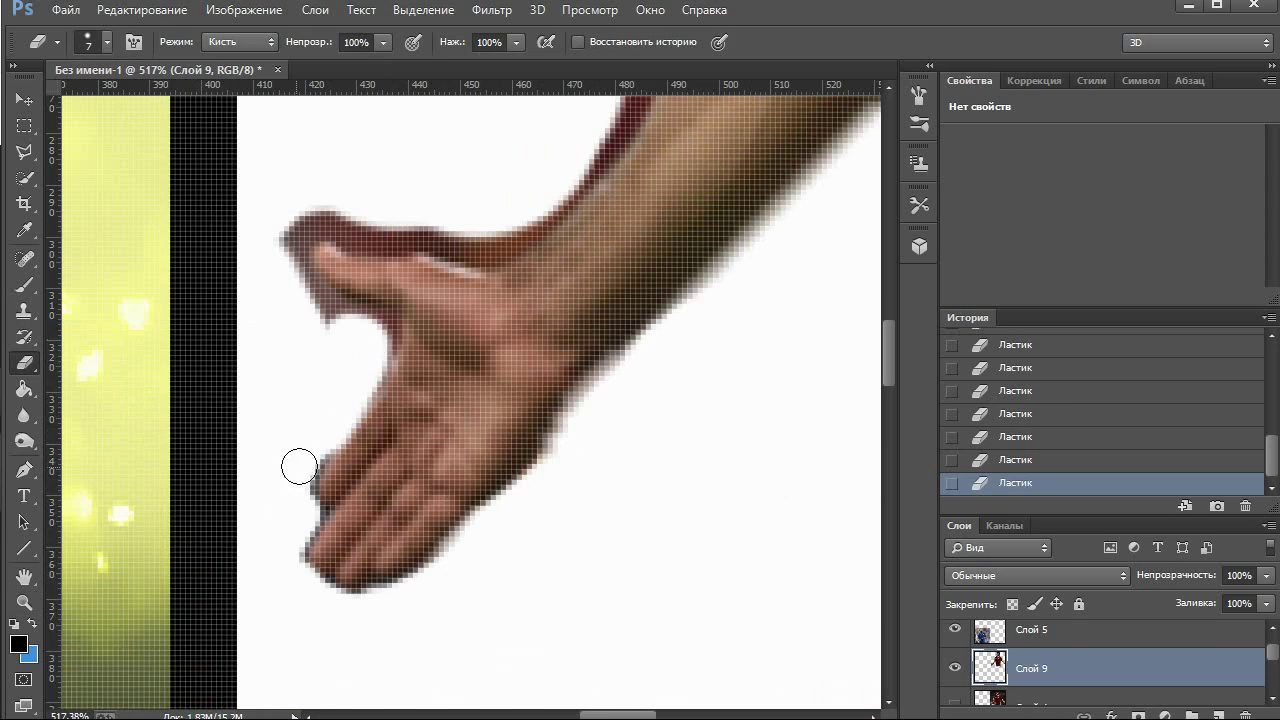
scroll(587, 629, "up", 5)
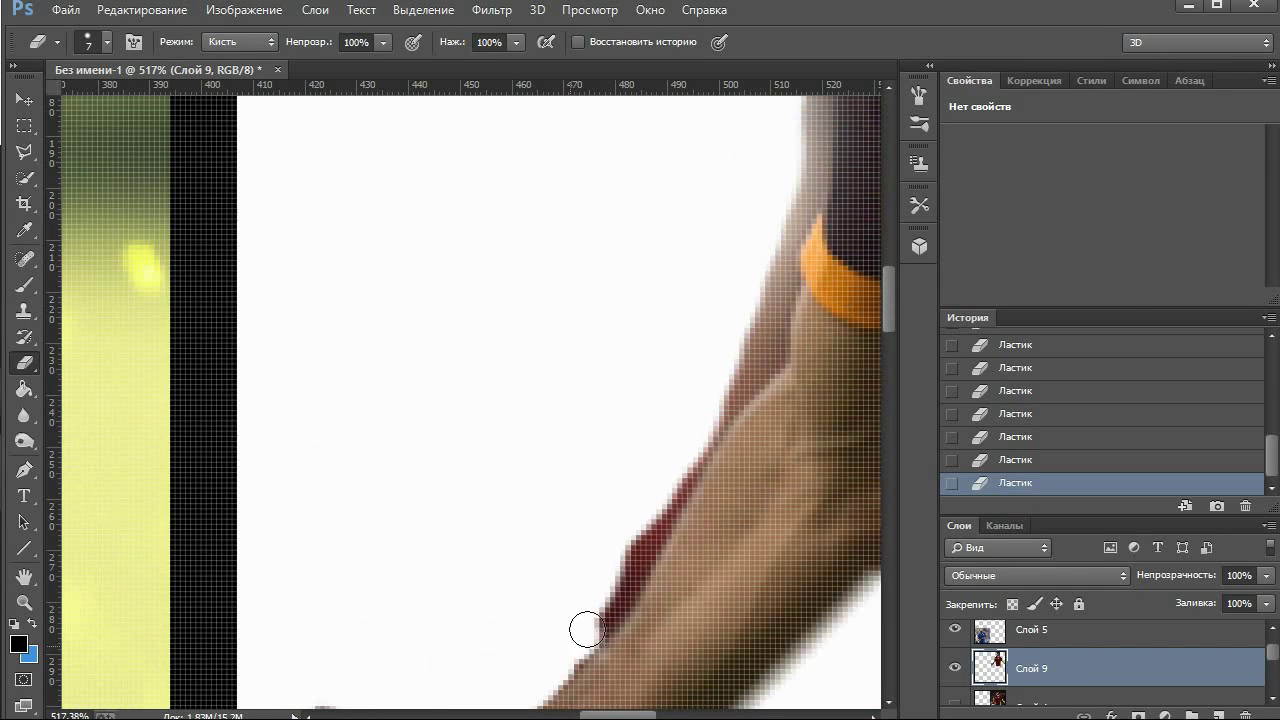
scroll(788, 229, "up", 5)
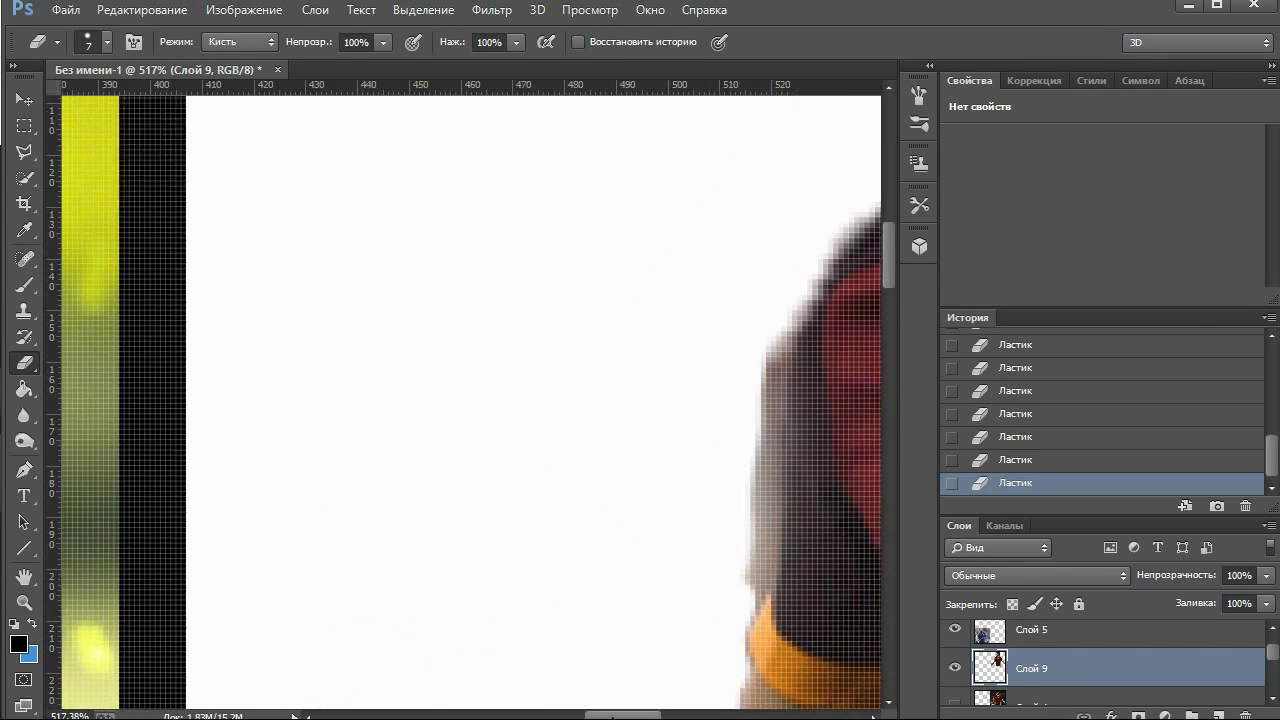
scroll(366, 354, "right", 5)
scroll(612, 589, "up", 5)
scroll(583, 339, "down", 2)
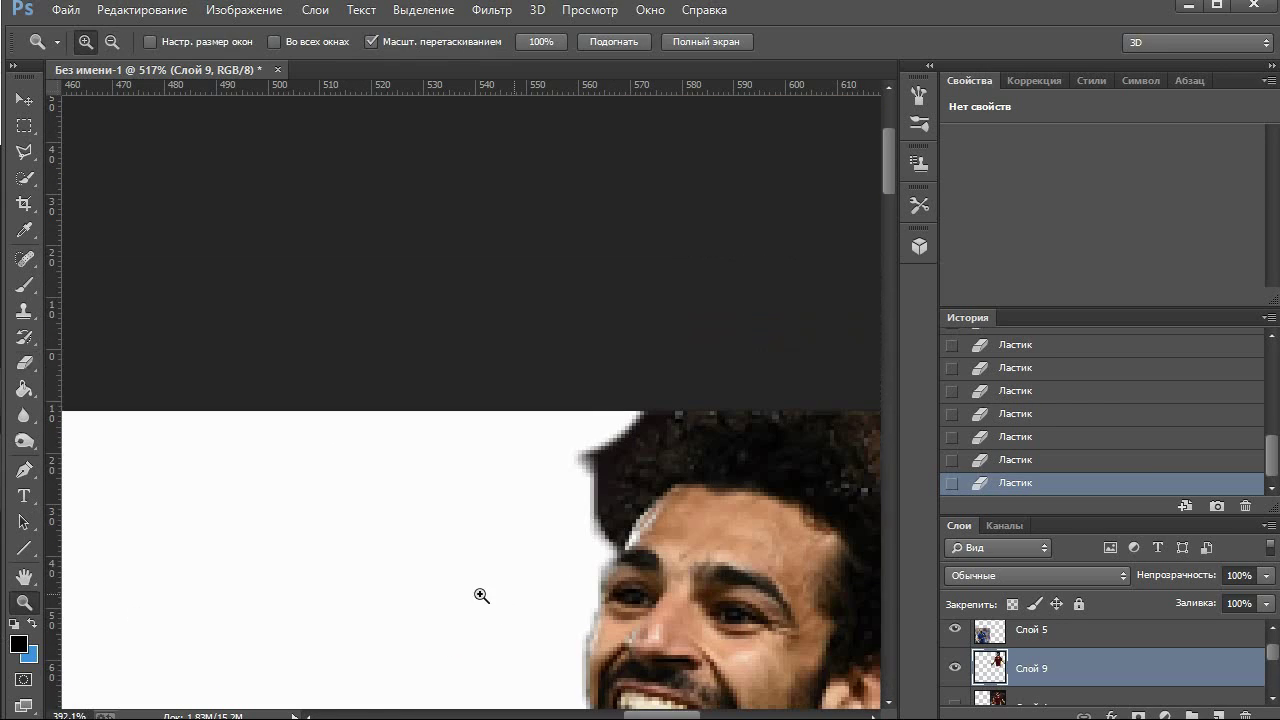
scroll(640, 490, "right", 5)
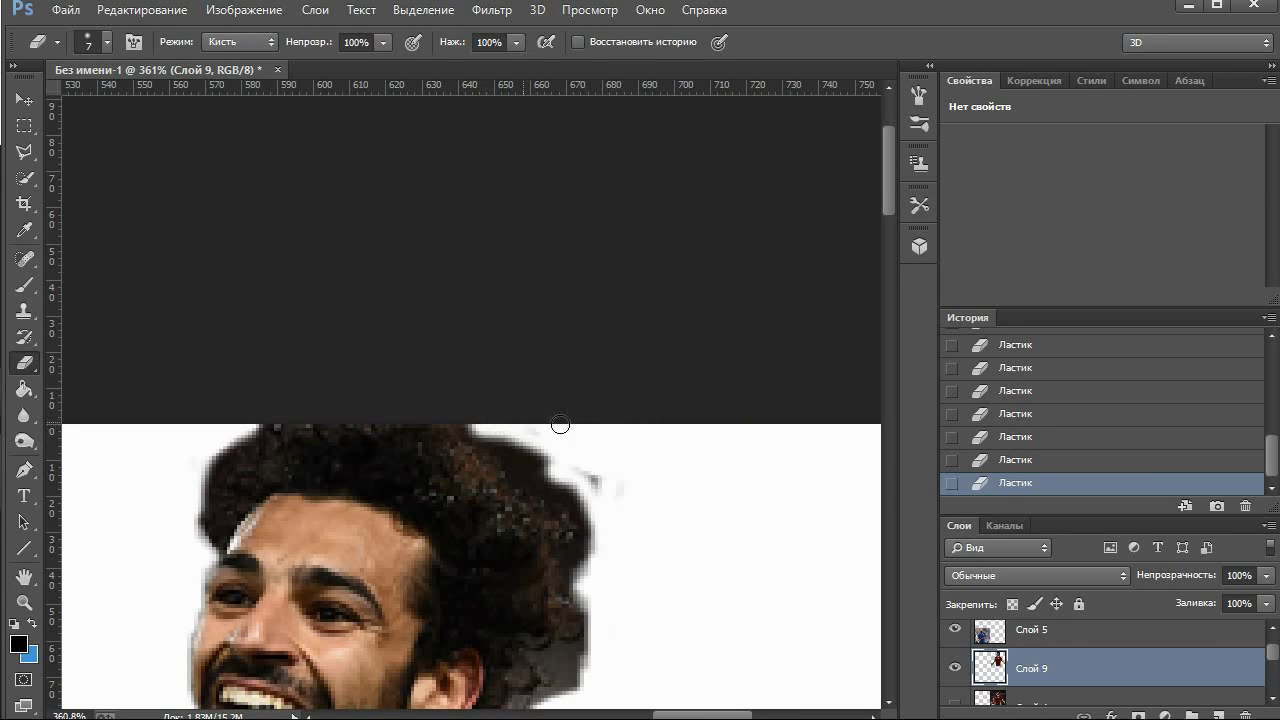
scroll(590, 511, "down", 5)
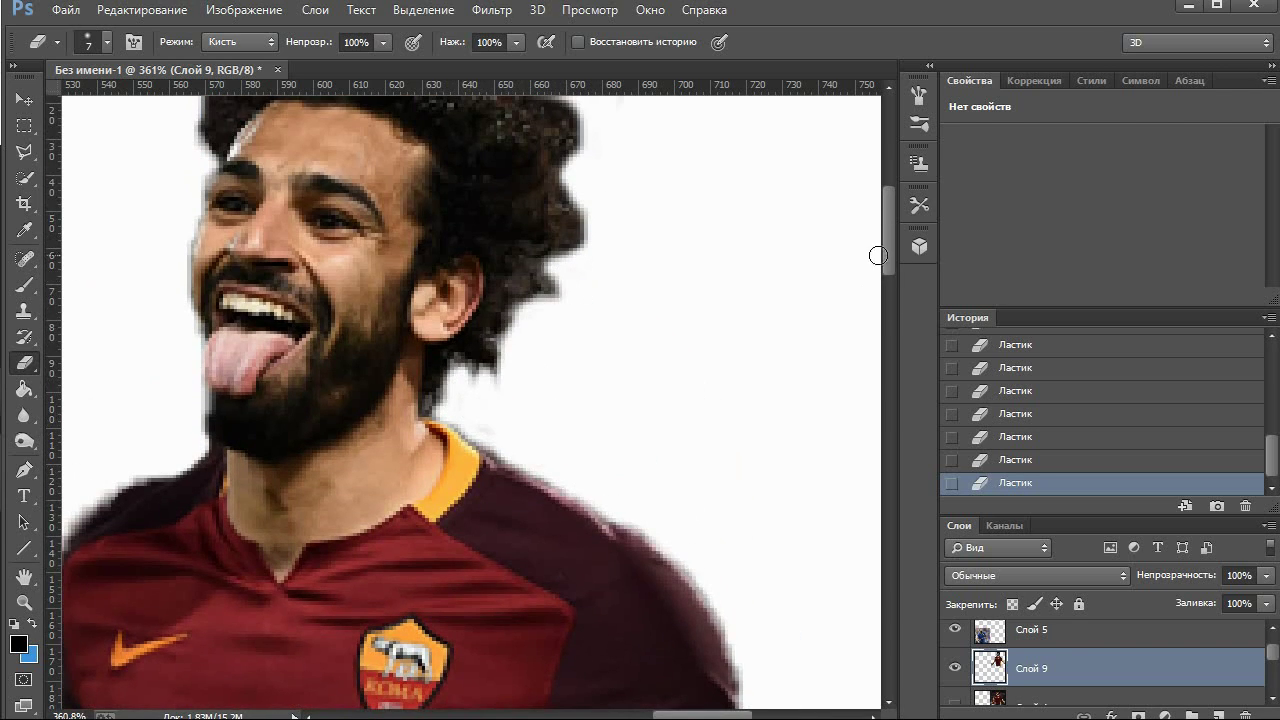
scroll(877, 255, "down", 4)
left_click_drag(858, 631, 595, 242)
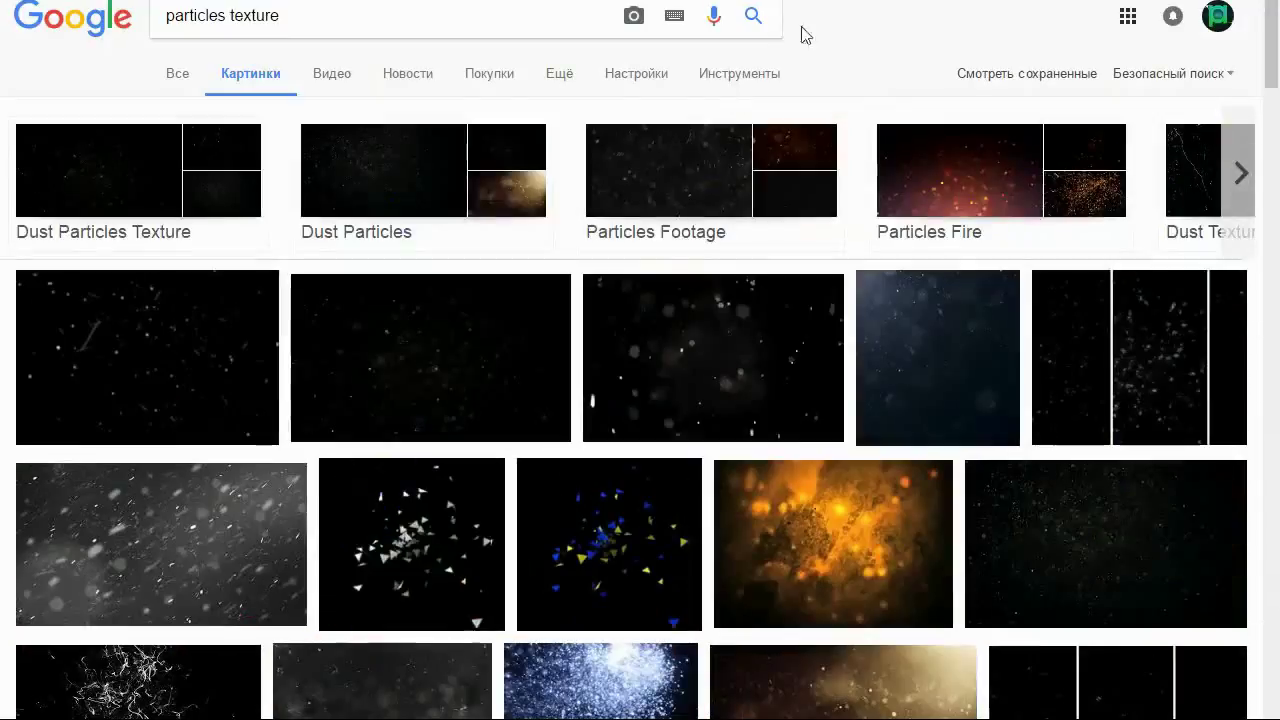
Search Google Images for 'particles png' and preview the red particle splash result
type("ng")
key("Return")
scroll(1255, 595, "down", 5)
scroll(1255, 595, "down", 5)
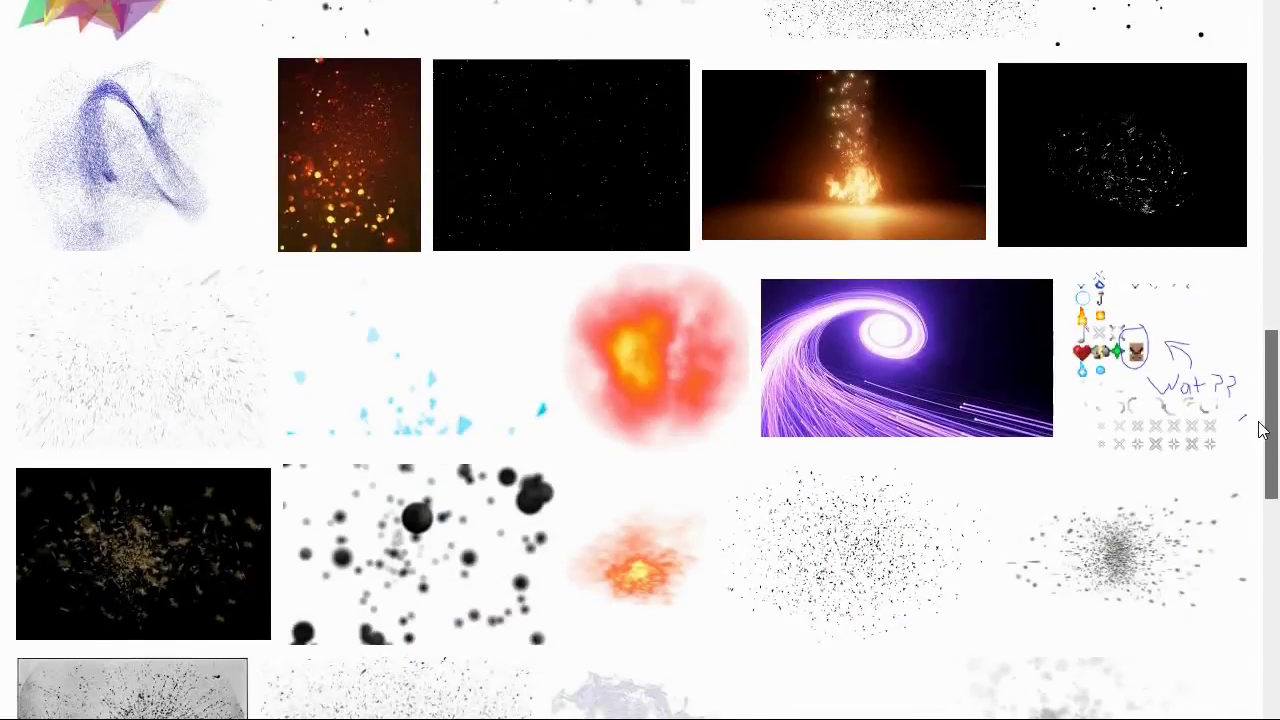
scroll(1255, 595, "down", 5)
left_click_drag(1270, 595, 1275, 75)
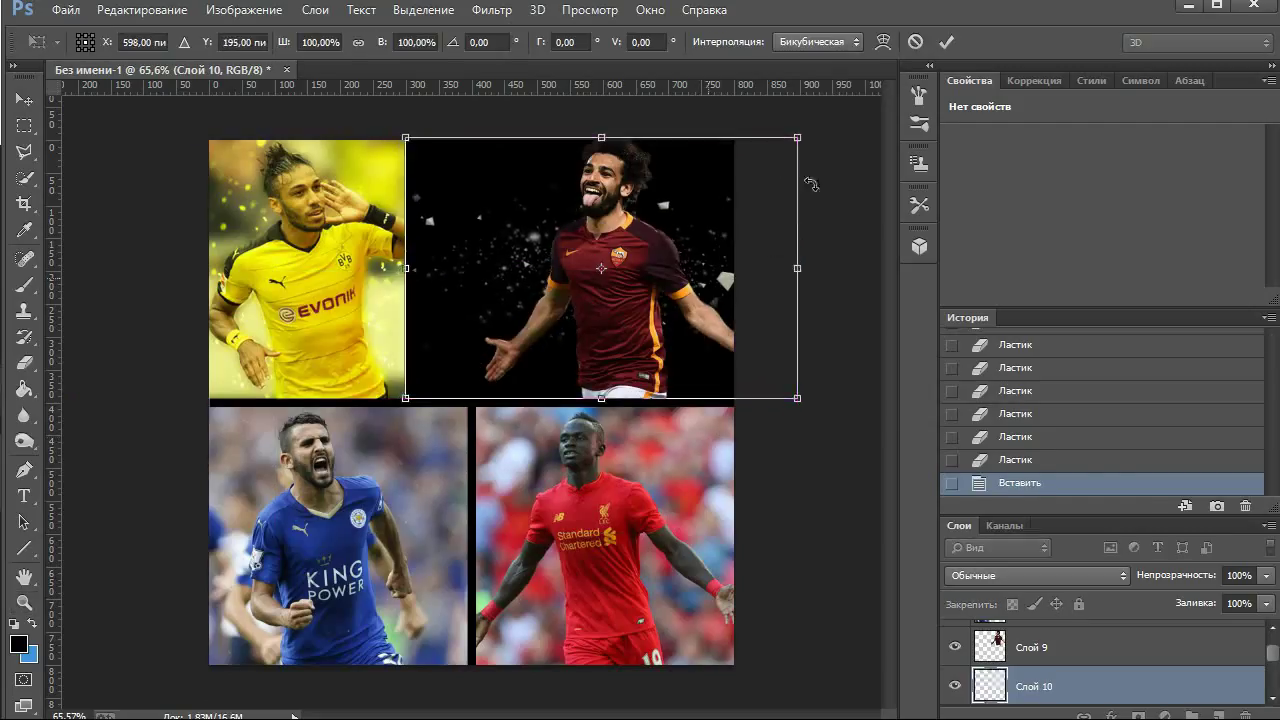
Set the particles layer to Screen and delete the particles spilling over the top-left photo
left_click(1037, 575)
left_click(960, 220)
left_click_drag(209, 140, 467, 400)
key("Delete")
key("ctrl+d")
Tint the top-right photo orange-brown with Hue/Saturation at saturation 78 and apply Gaussian Blur
left_click(245, 9)
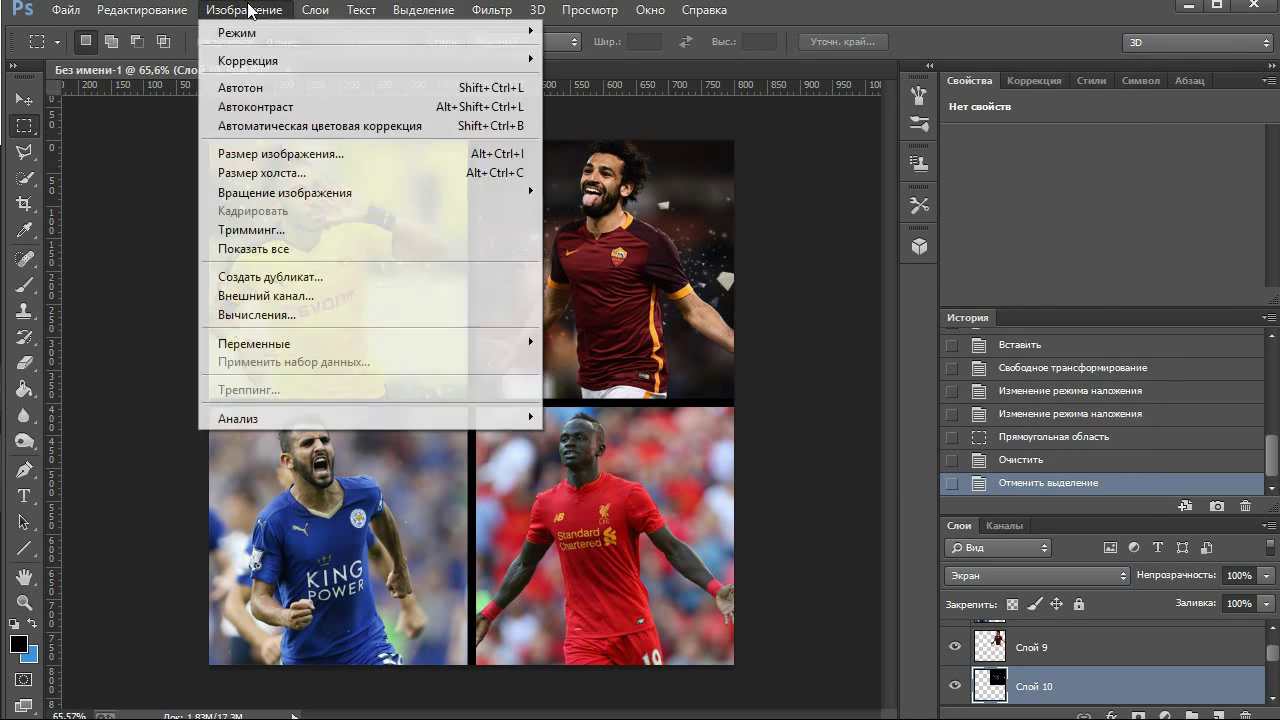
key("ctrl+u")
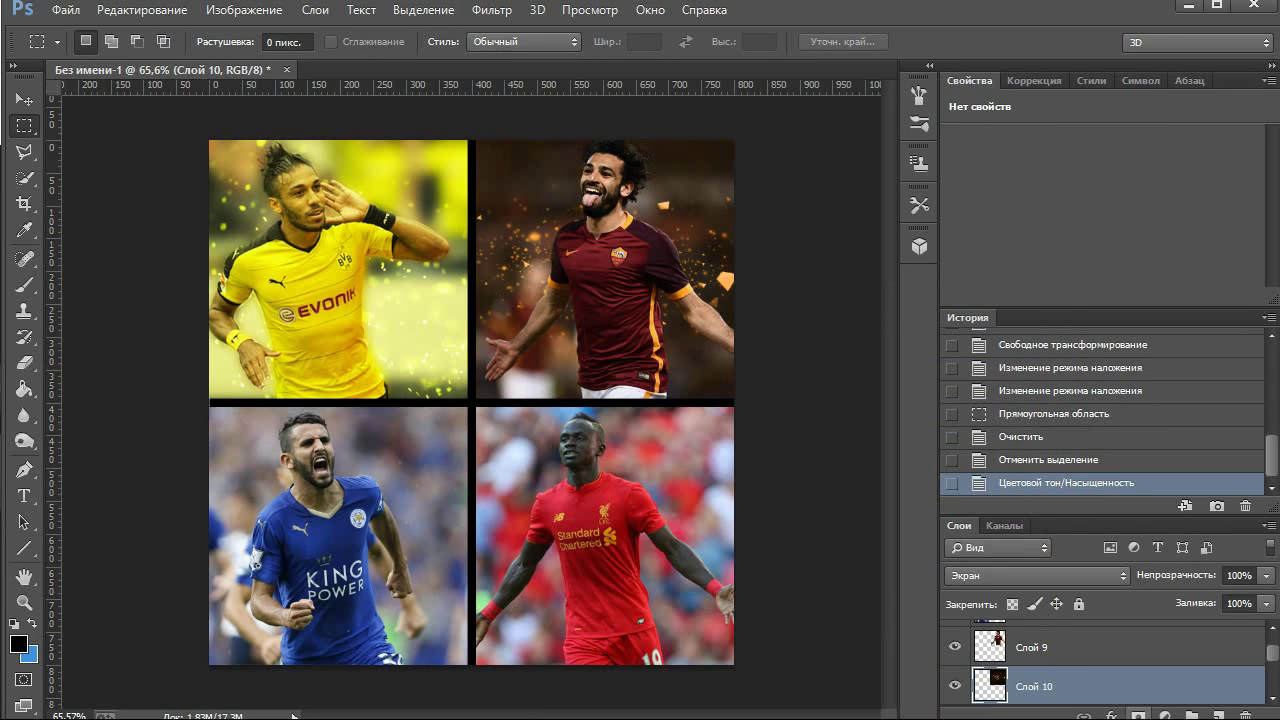
key("ctrl+j")
key("ctrl+e")
left_click(491, 9)
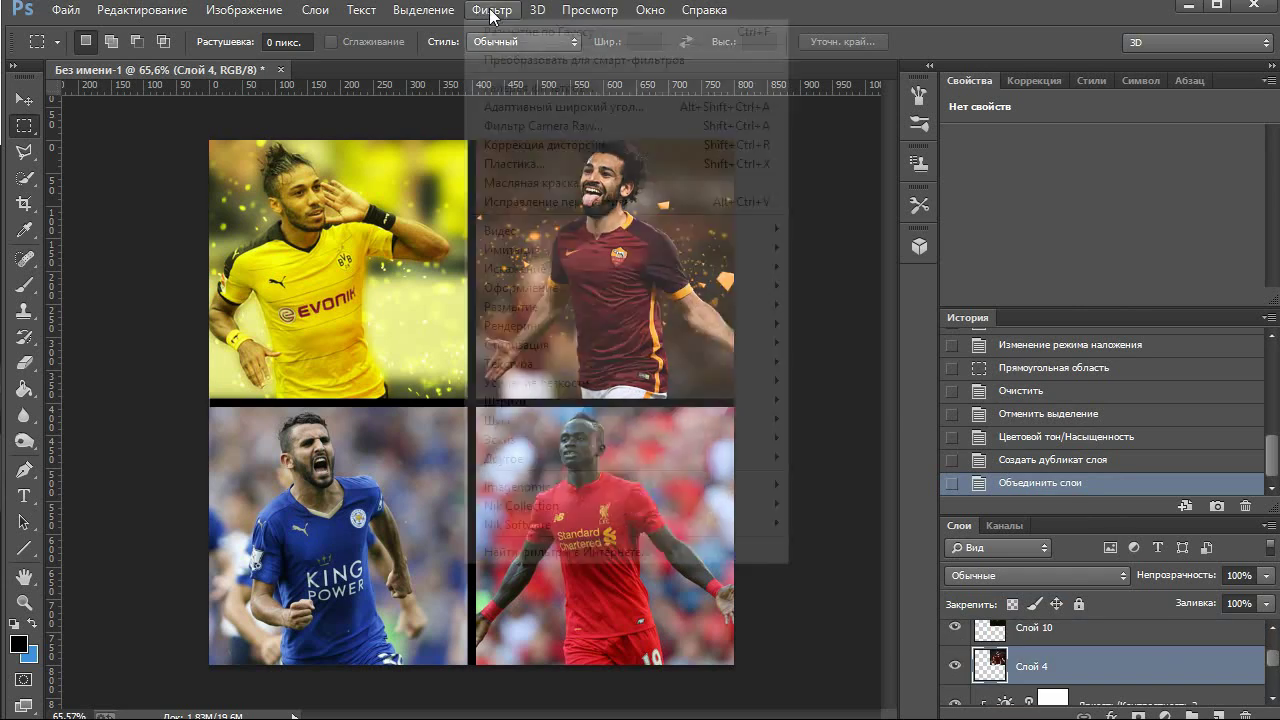
key("Return")
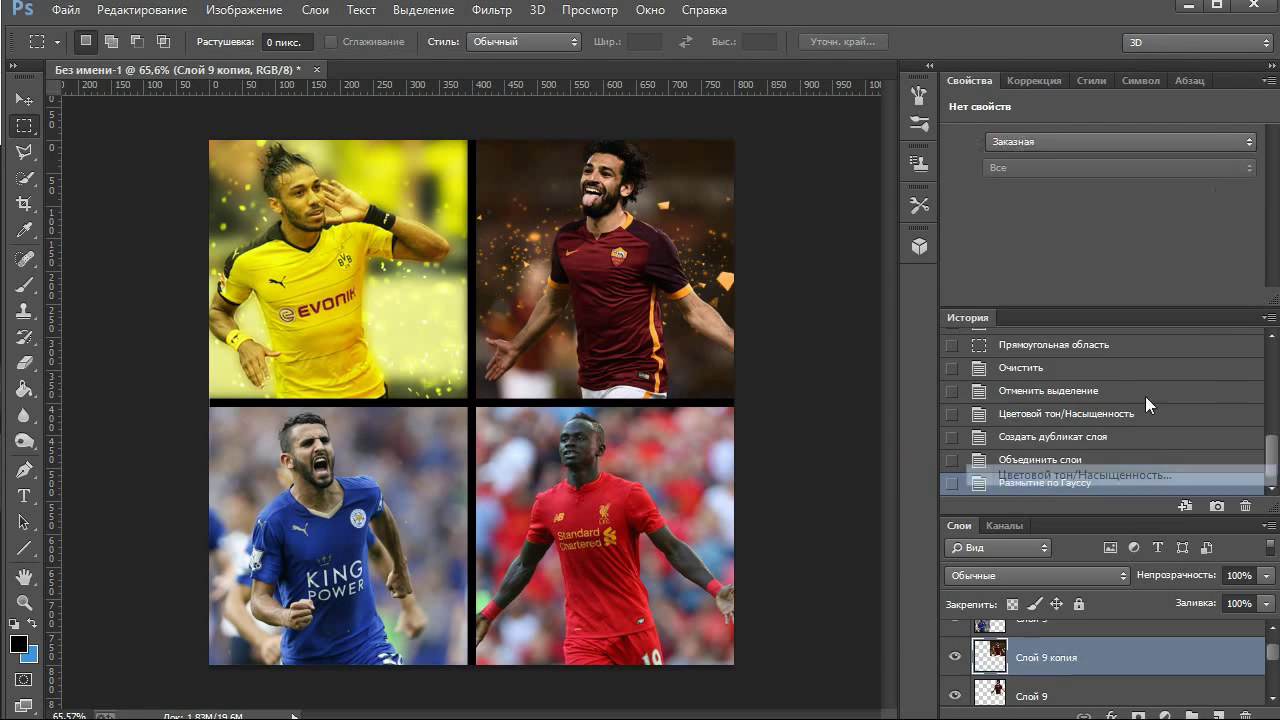
left_click_drag(1152, 179, 1185, 172)
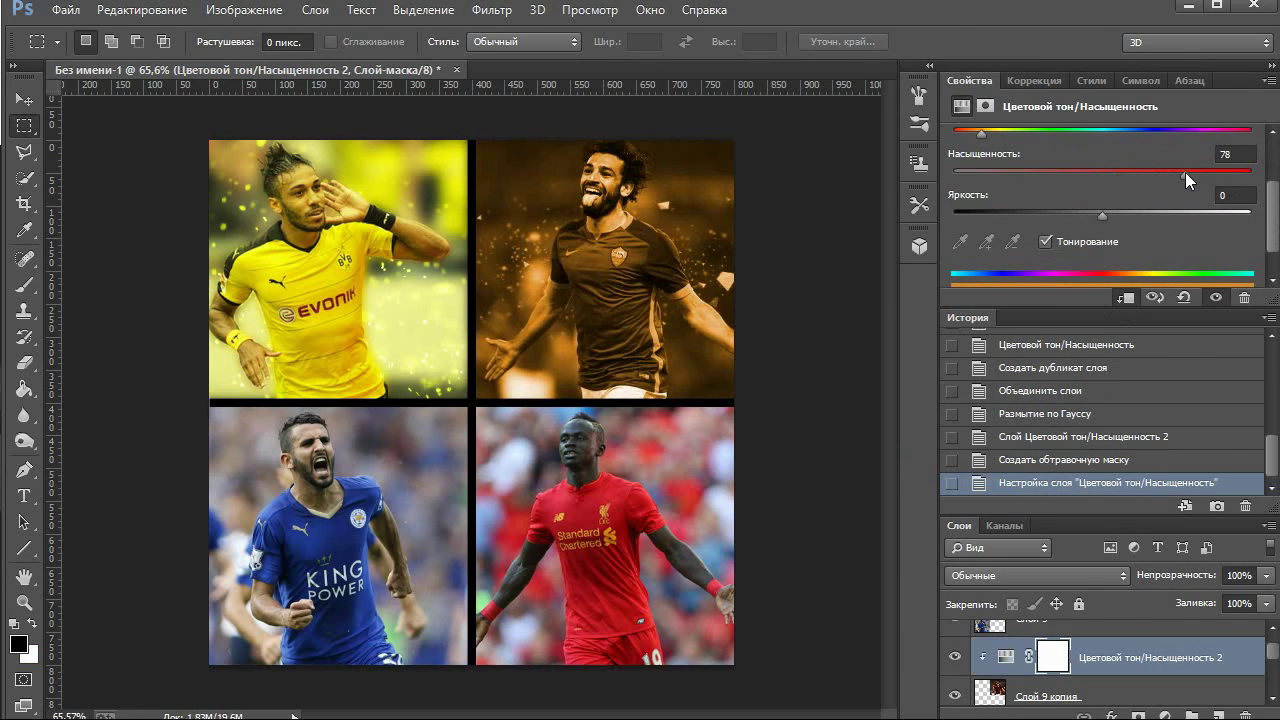
Group the top-right photo's layers, then the top-left photo's layers as Aubameyang
left_click_drag(1108, 513, 1108, 425)
left_click(1110, 650, "shift")
right_click(1116, 620)
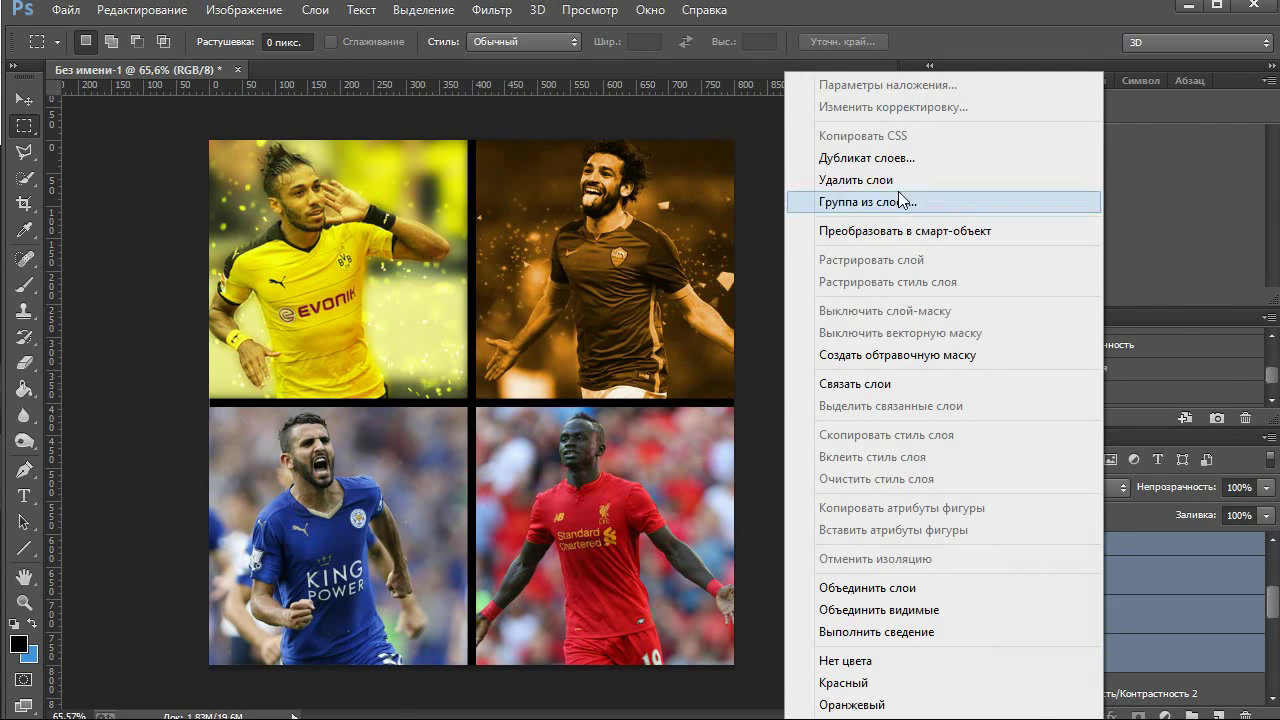
left_click(830, 203)
key("Return")
right_click(1116, 610)
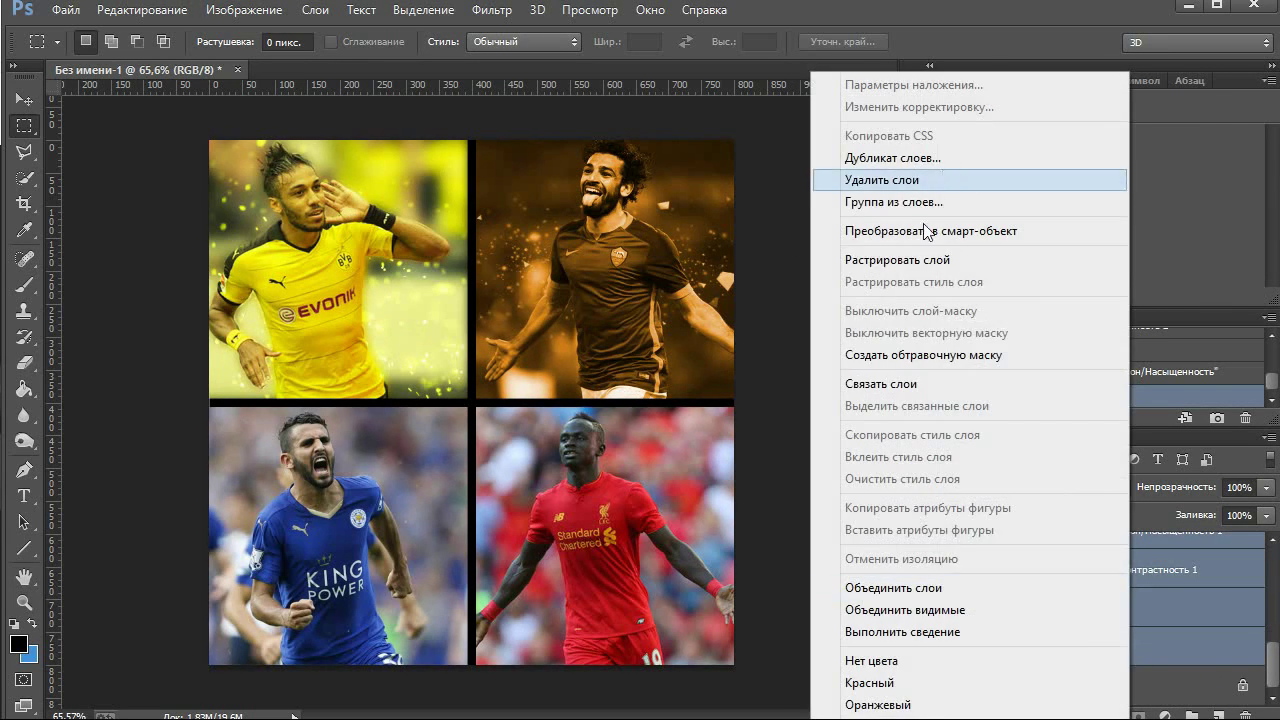
left_click(850, 203)
type("ubameyang")
key("Return")
Quick-select the bottom-left player and copy him onto a new layer
left_click(1030, 623)
key("w")
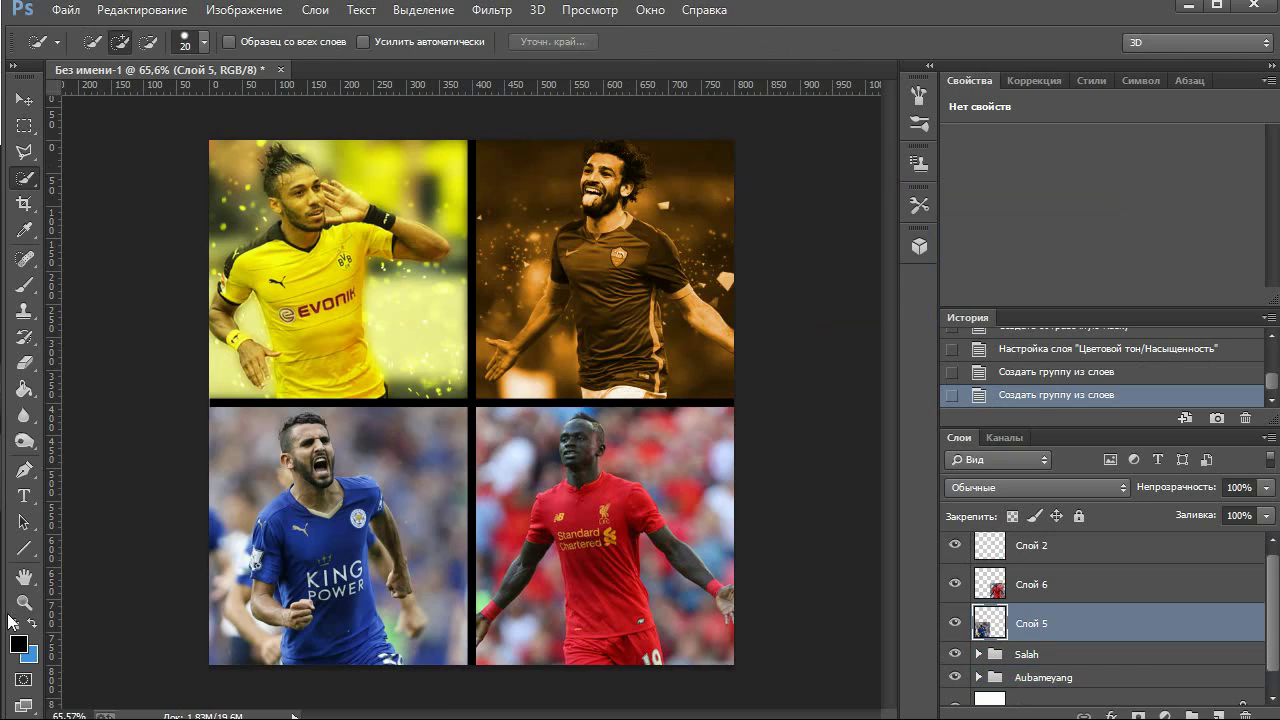
scroll(330, 540, "up", 5)
left_click_drag(330, 300, 238, 478)
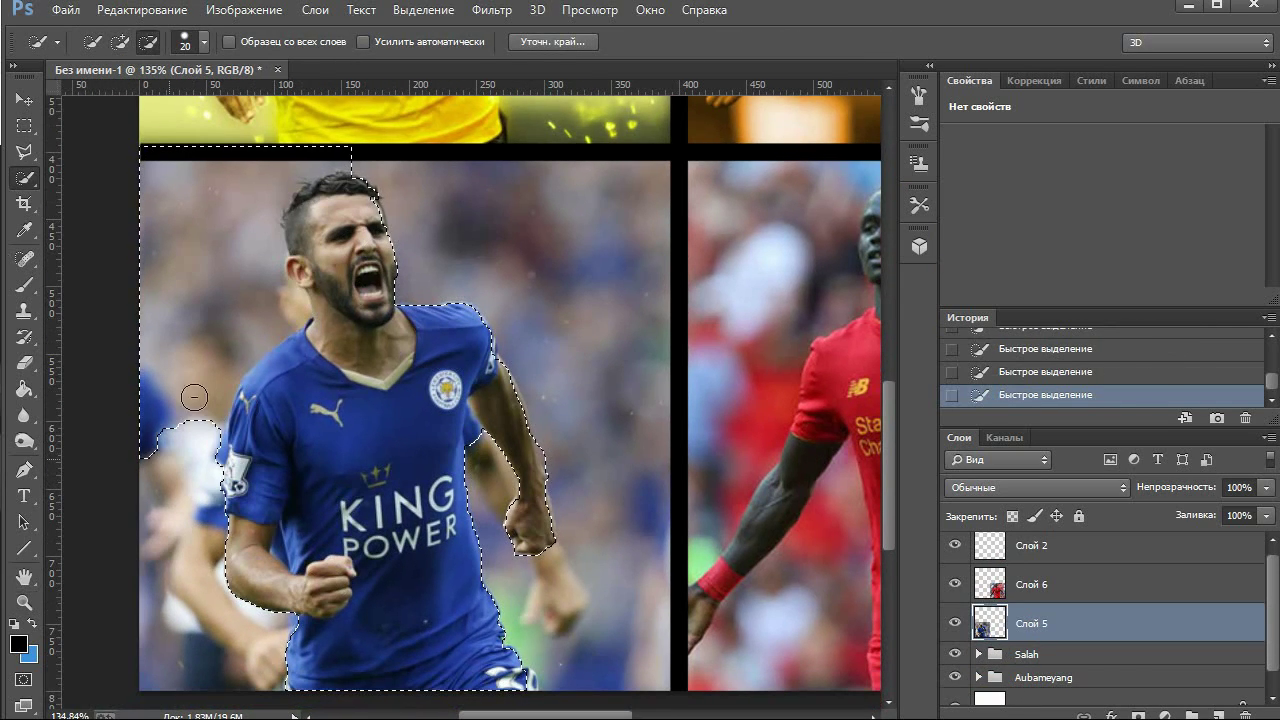
key("z")
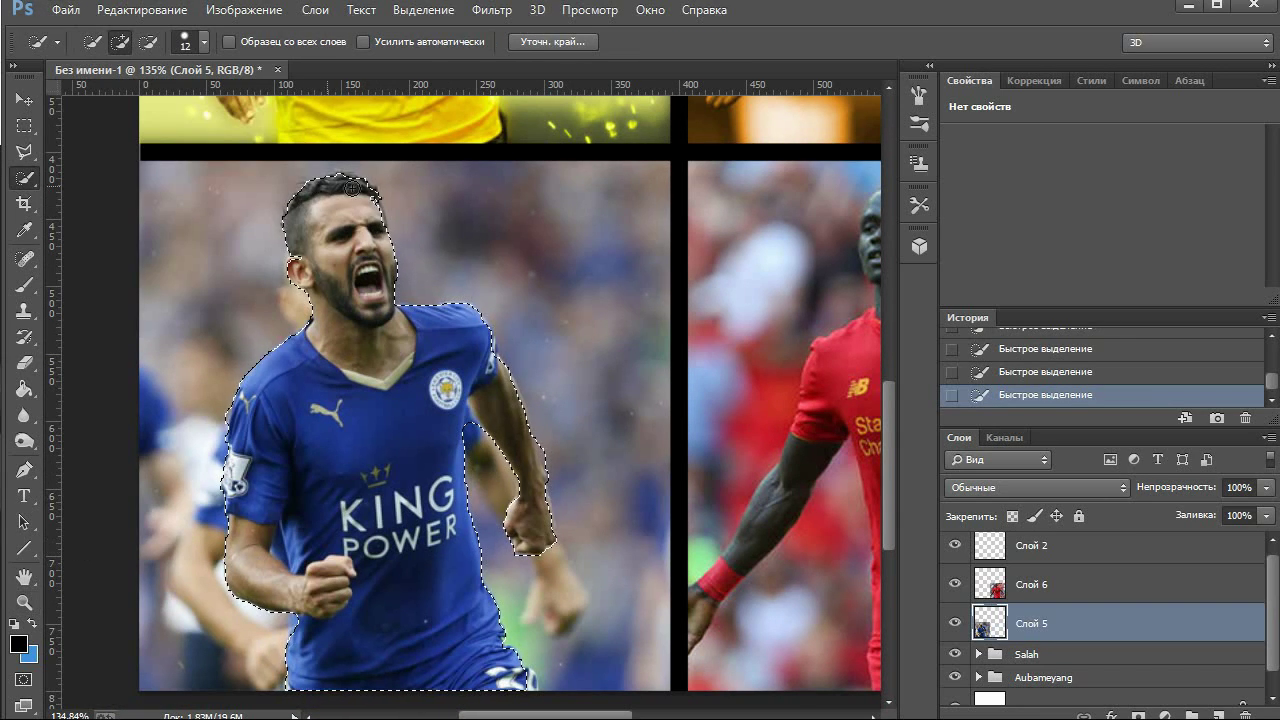
left_click(25, 153)
key("ctrl+j")
left_click(955, 662)
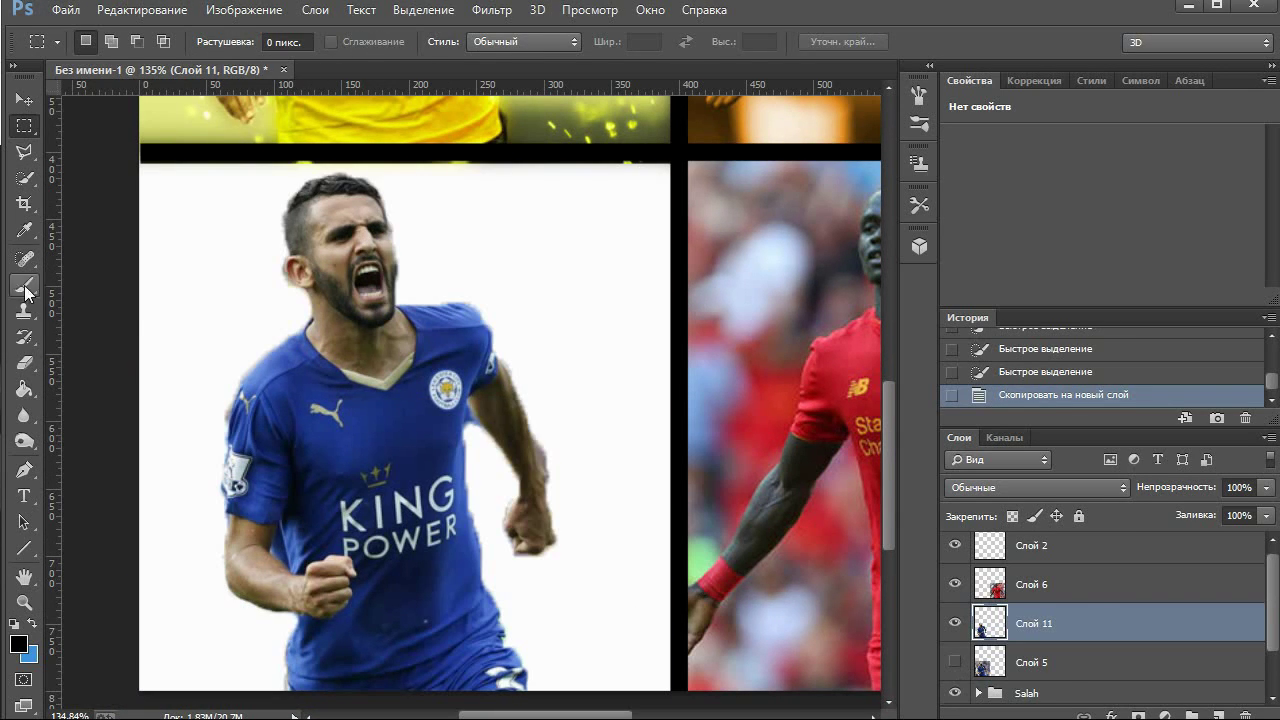
Erase leftover background around the cut-out and patch the shoulder piece into it
left_click(25, 362)
left_click(106, 41)
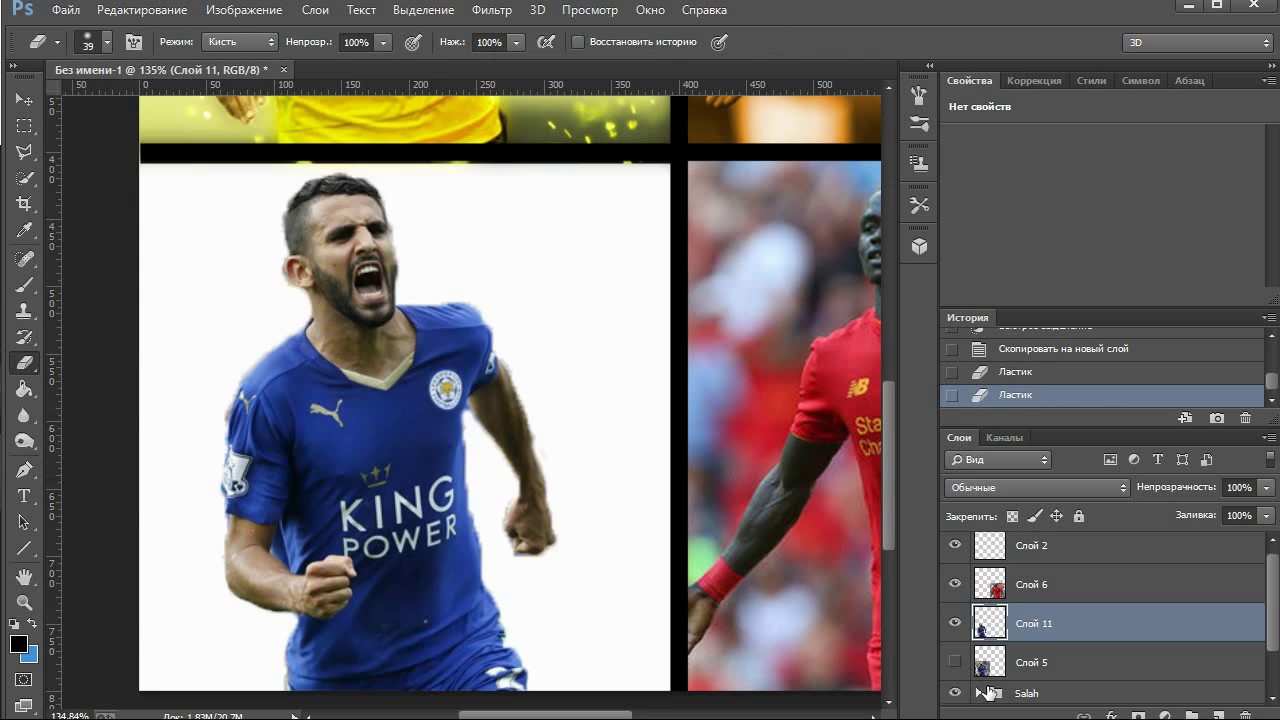
left_click(955, 662)
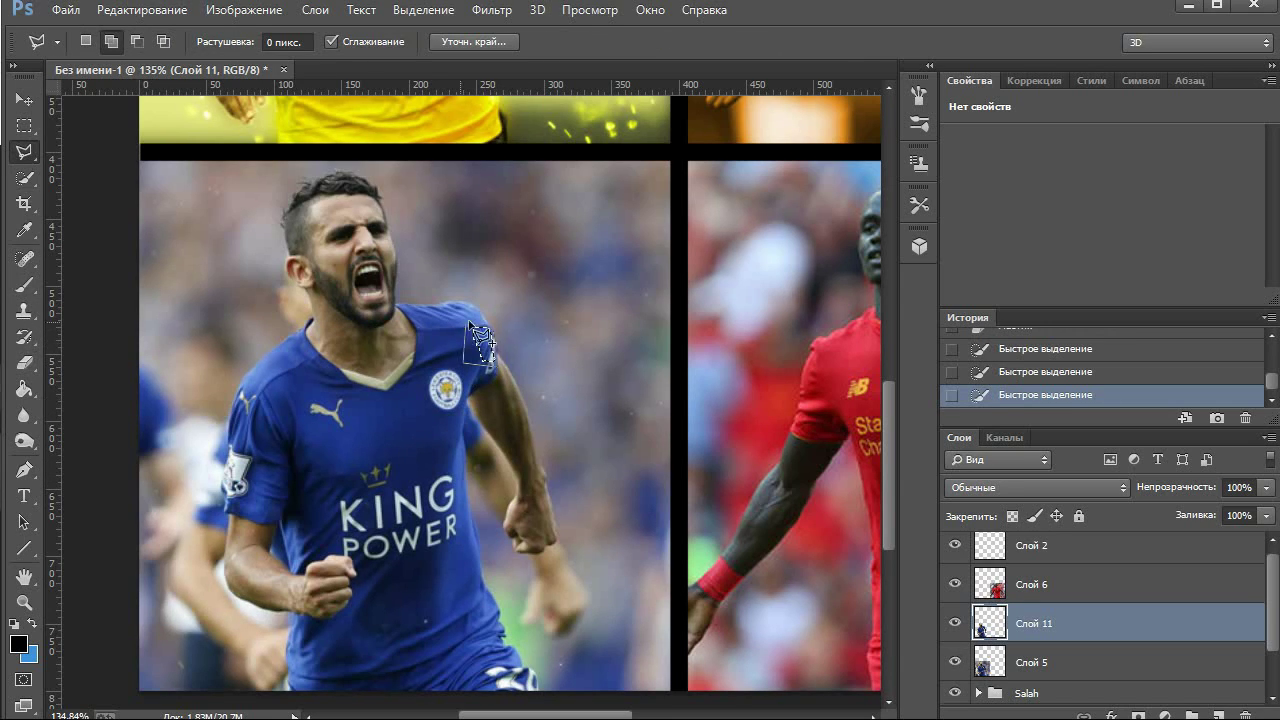
right_click(503, 345)
left_click(614, 523)
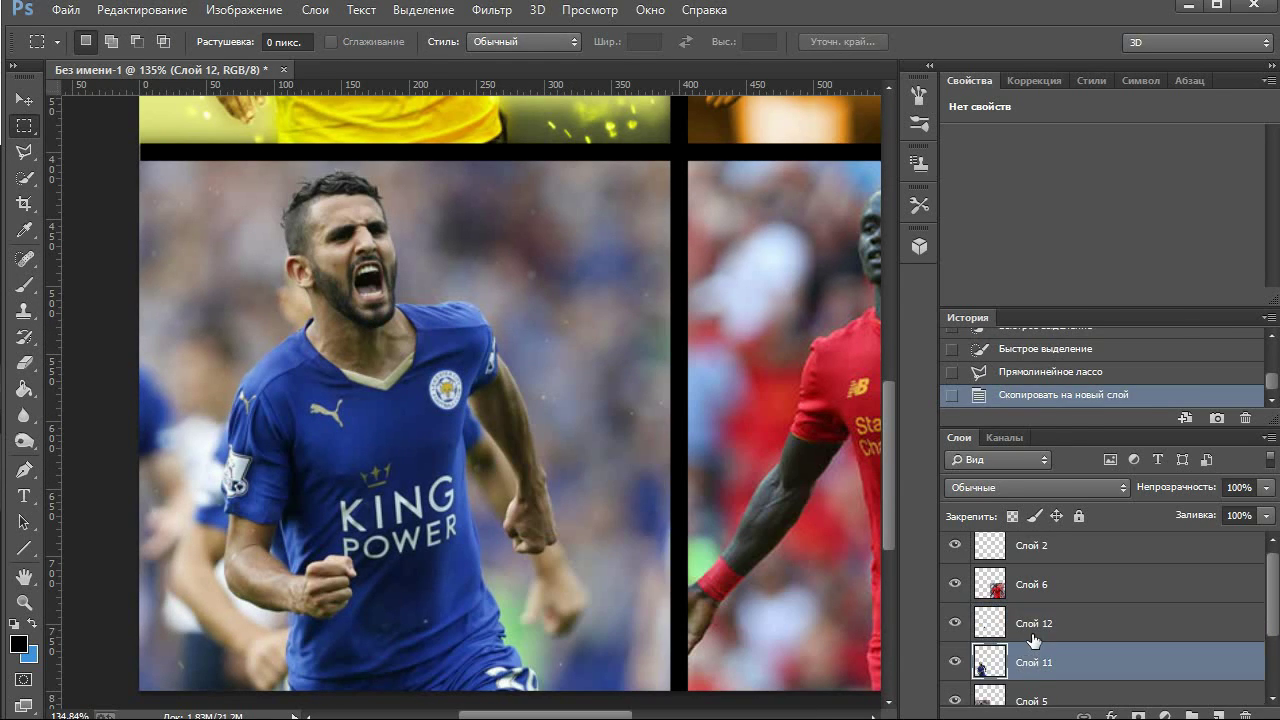
left_click(505, 510, "ctrl")
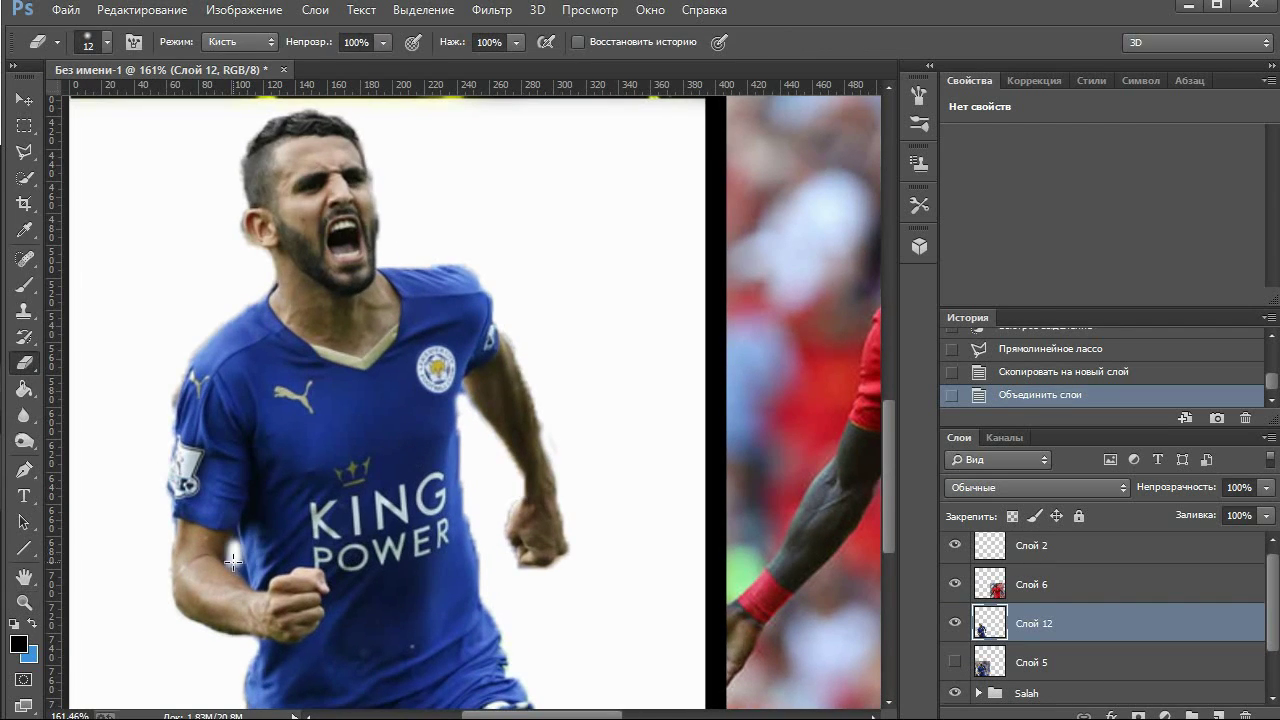
left_click_drag(230, 540, 245, 575)
left_click(106, 41)
left_click_drag(184, 450, 186, 462)
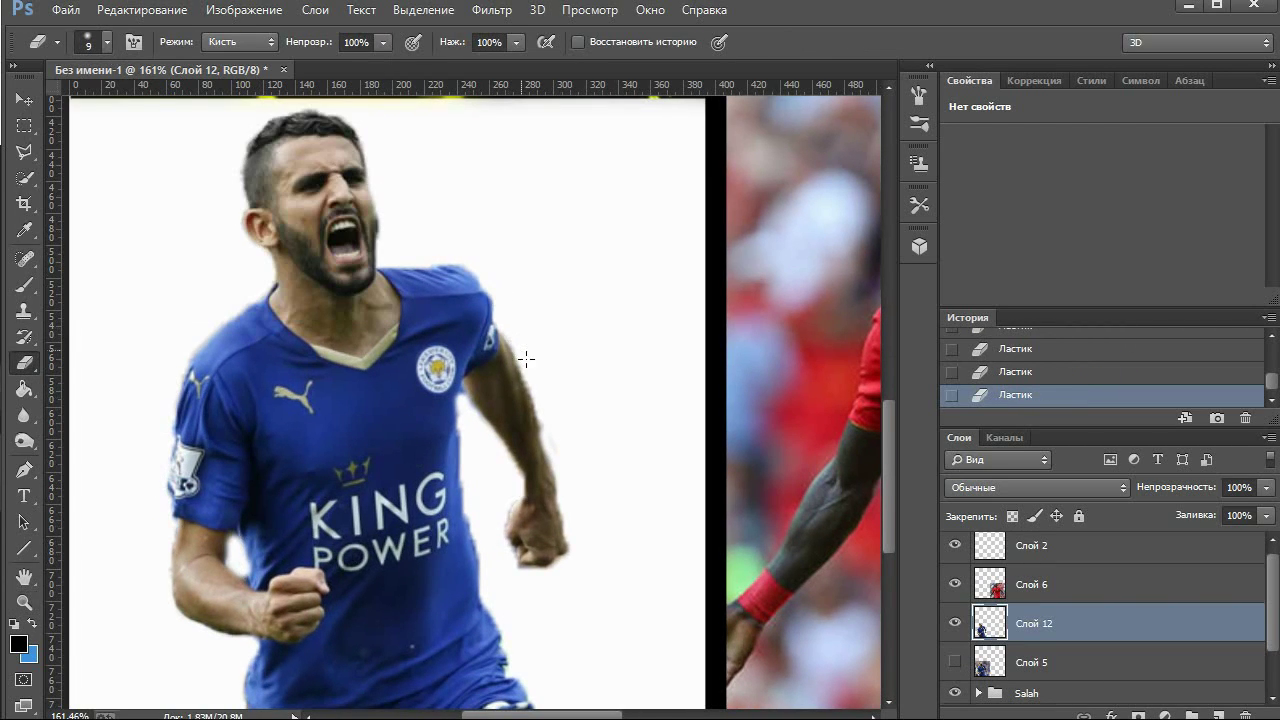
Refine the cut-out player's edges with Refine Edge
key("m")
scroll(462, 393, "down", 2)
left_click(989, 622, "ctrl")
key("ctrl+alt+r")
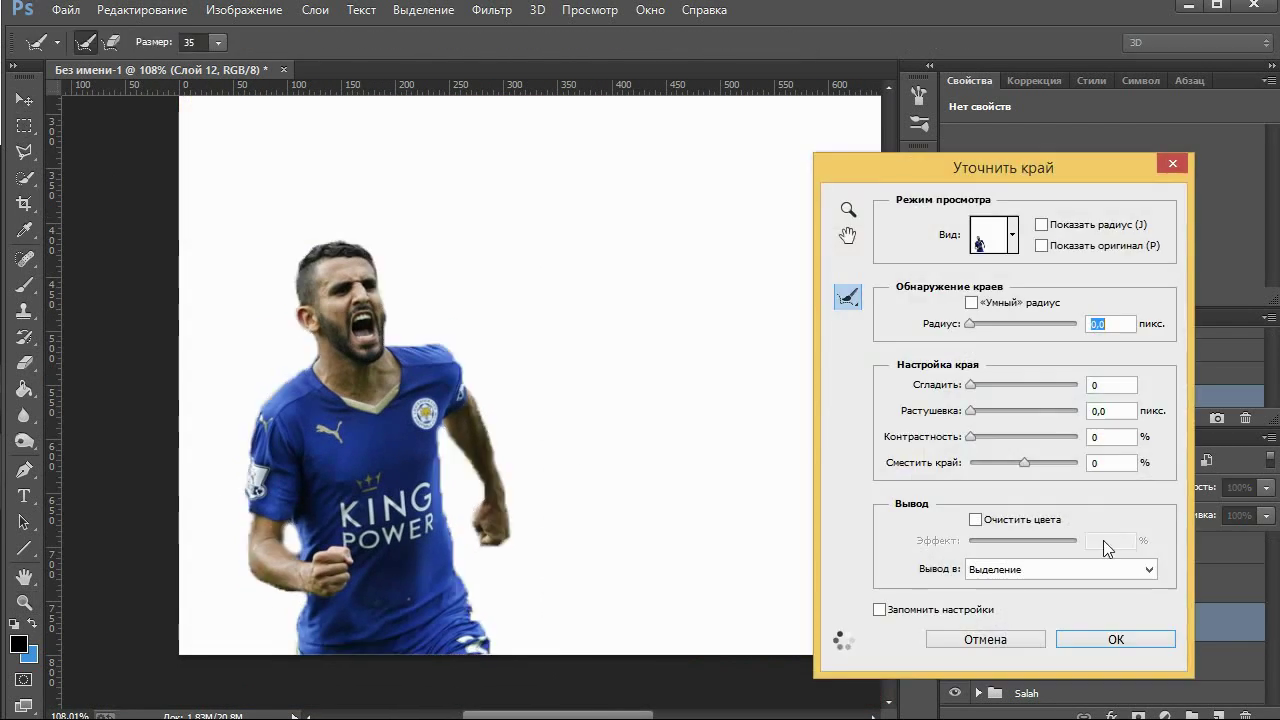
key("Return")
key("ctrl+0")
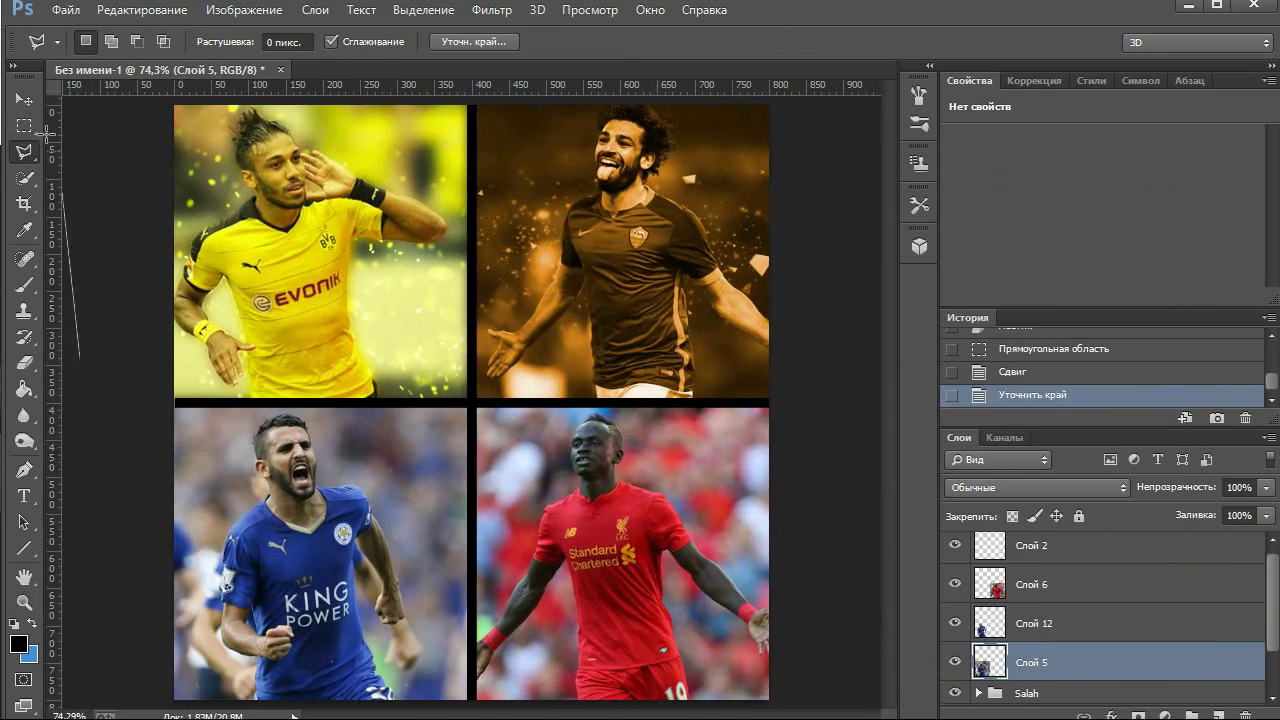
left_click(491, 10)
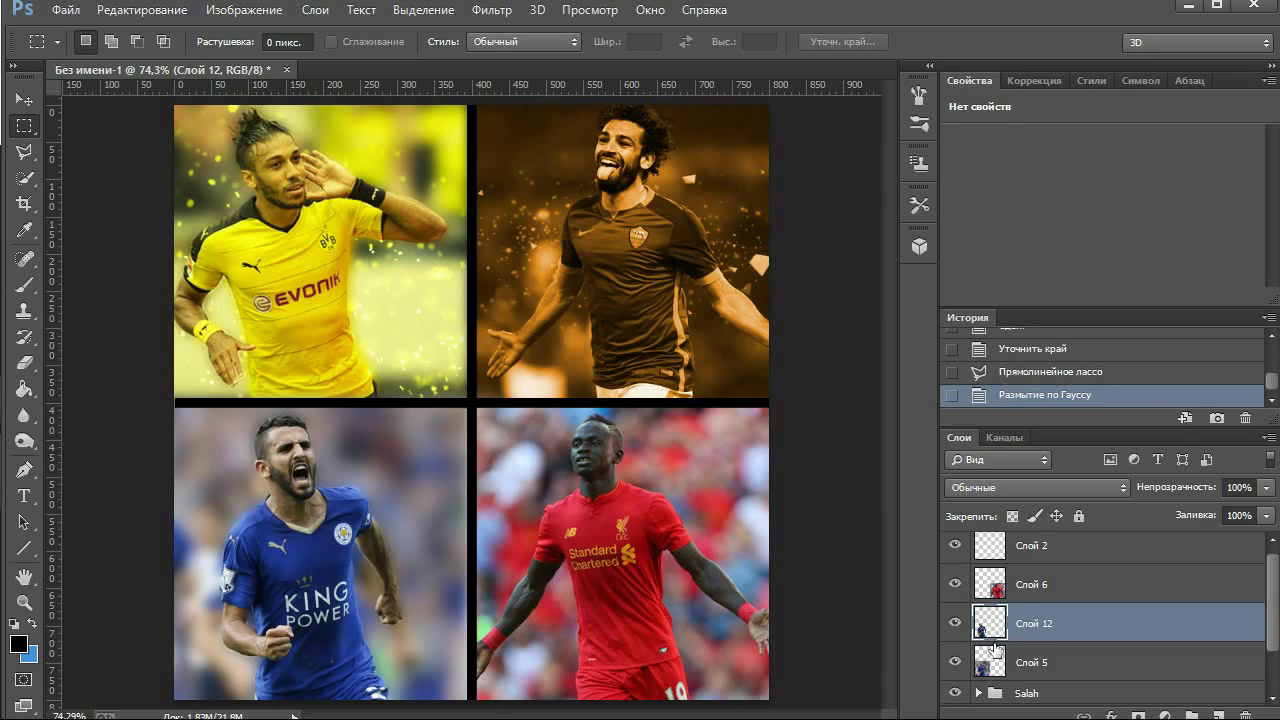
Paste the dust texture over the bottom-left photo, set it to Screen and tint it blue
key("ctrl+v")
key("ctrl+t")
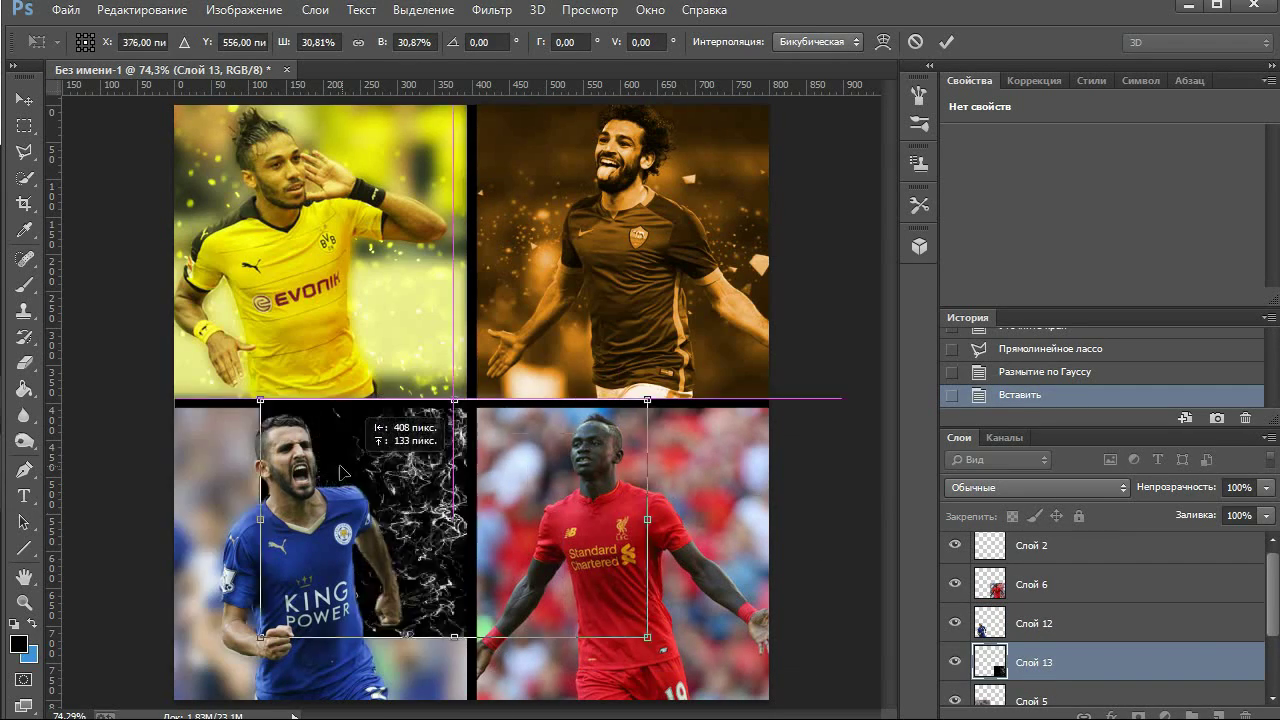
left_click_drag(408, 418, 640, 690)
key("Return")
key("shift+alt+s")
left_click(244, 9)
left_click(600, 172)
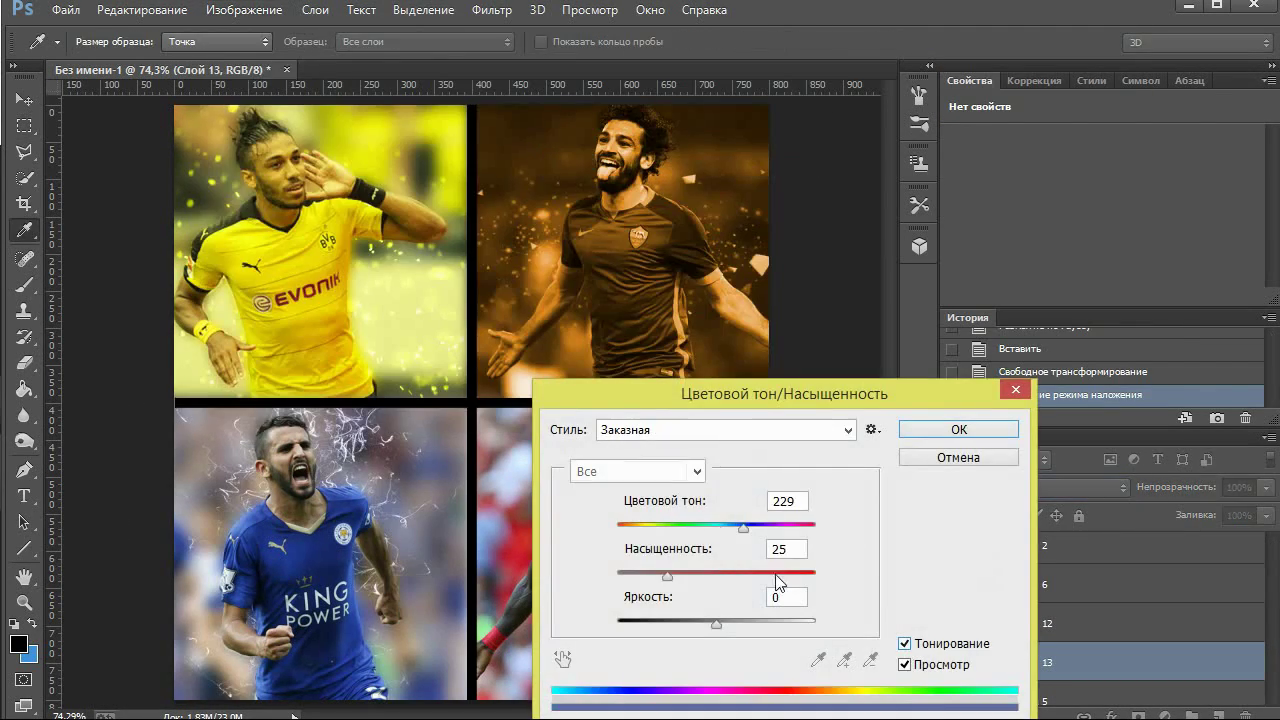
key("Return")
Duplicate the cut-out player and clip a blue Hue/Saturation adjustment layer to the copy
left_click(1035, 623)
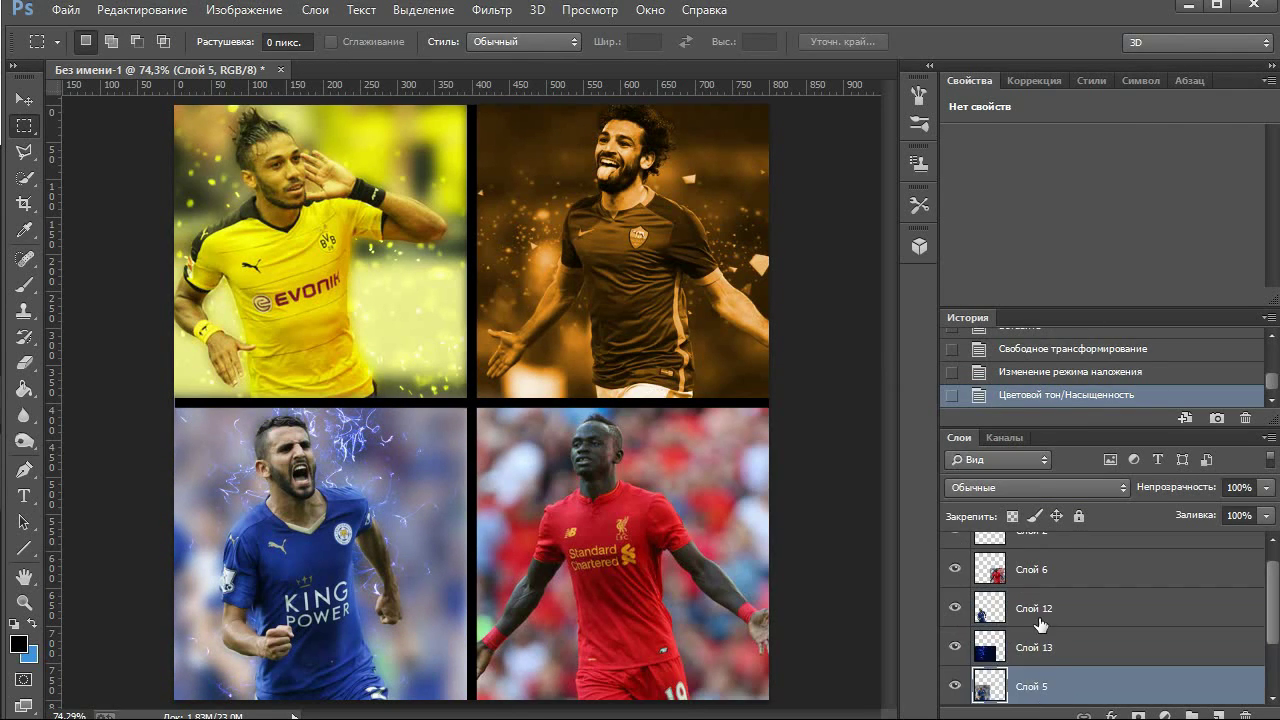
right_click(1035, 623)
left_click(760, 154)
key("Return")
right_click(1035, 623)
left_click(1163, 716)
key("Escape")
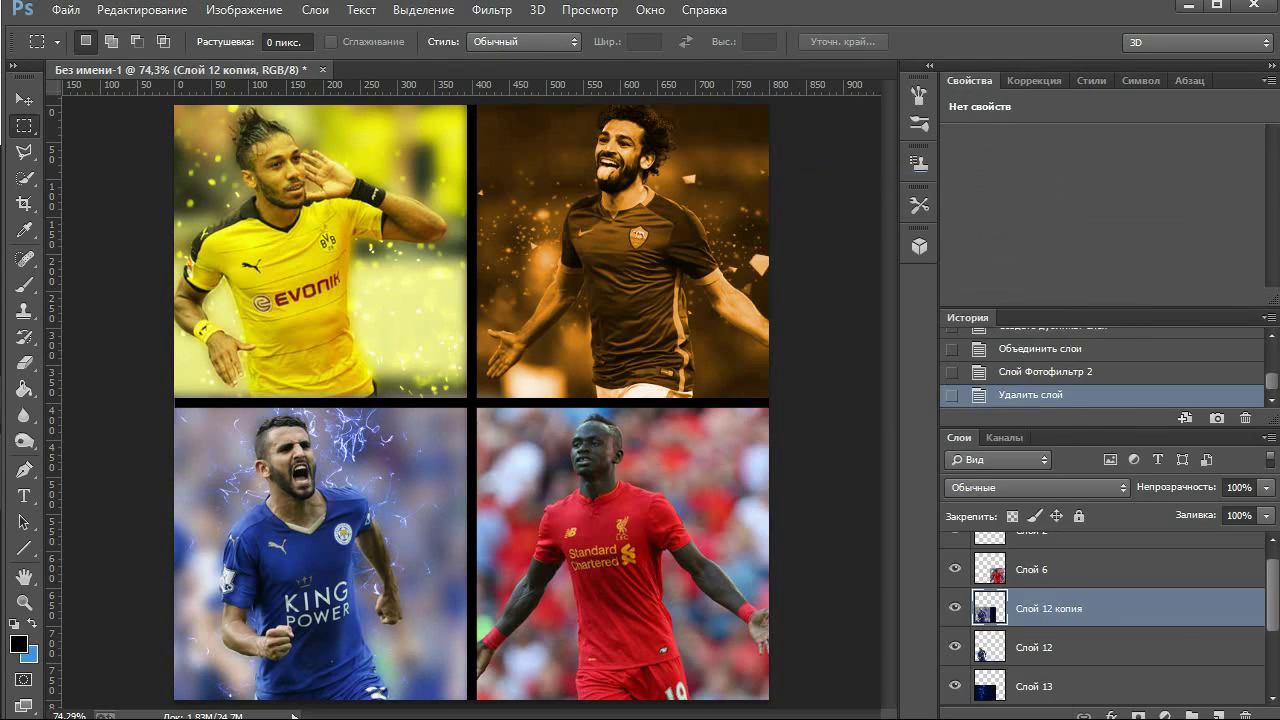
left_click(1163, 716)
left_click(1085, 473)
key("ctrl+alt+g")
left_click_drag(1029, 193, 1091, 196)
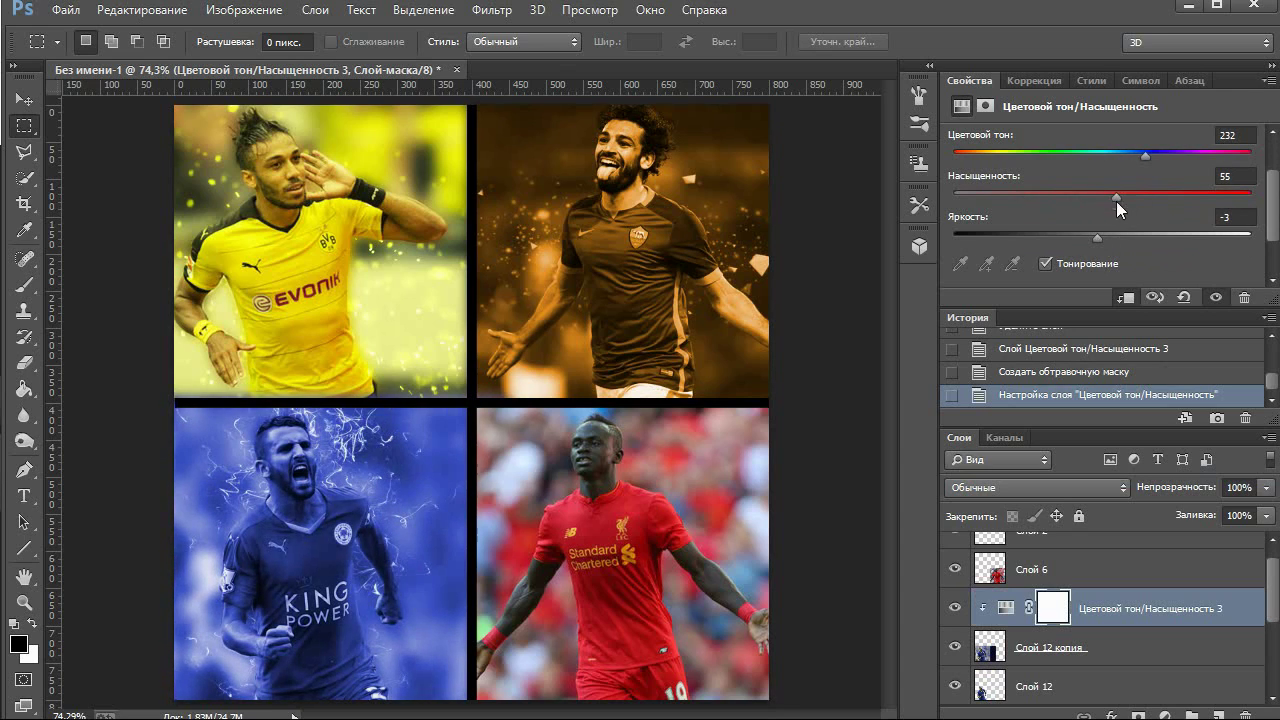
Group the bottom-left photo's layers and begin renaming the group
left_click(1131, 657, "shift")
right_click(1131, 657)
left_click(900, 216)
key("Return")
double_click(1040, 608)
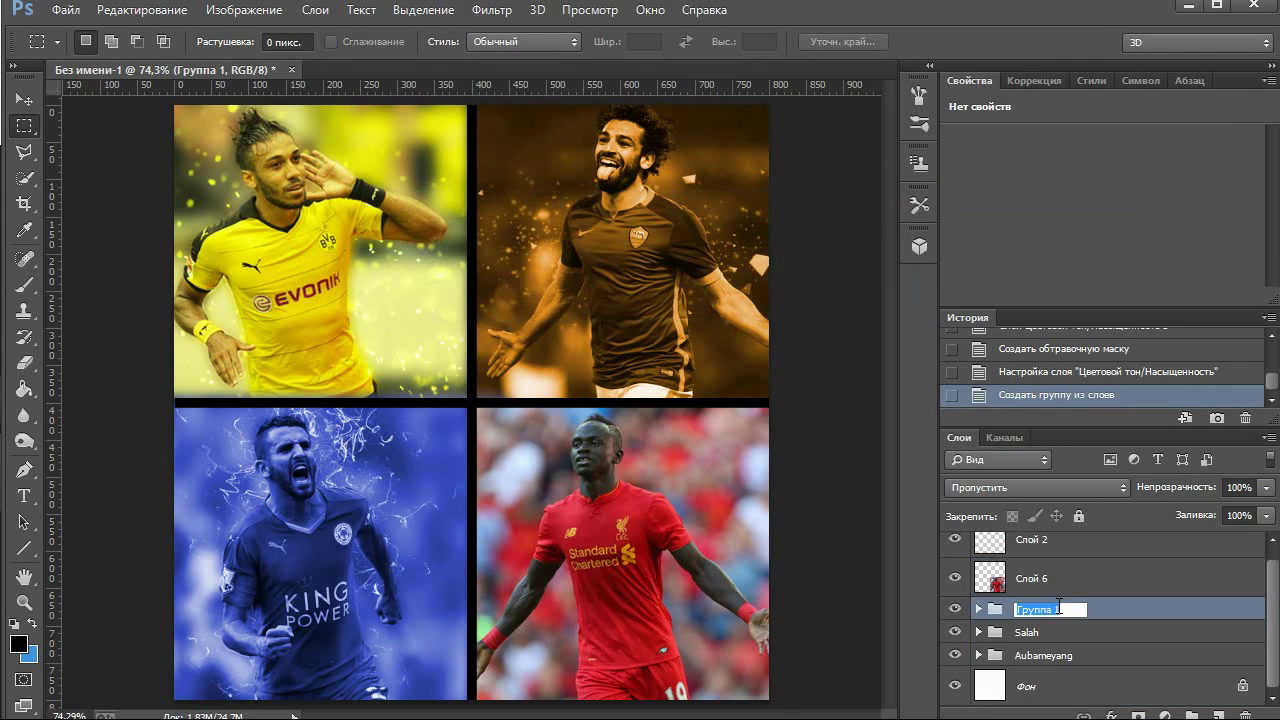
Name the group Mahrez and quick-select the bottom-right player with a smaller brush
type("ez")
left_click(1030, 578)
key("w")
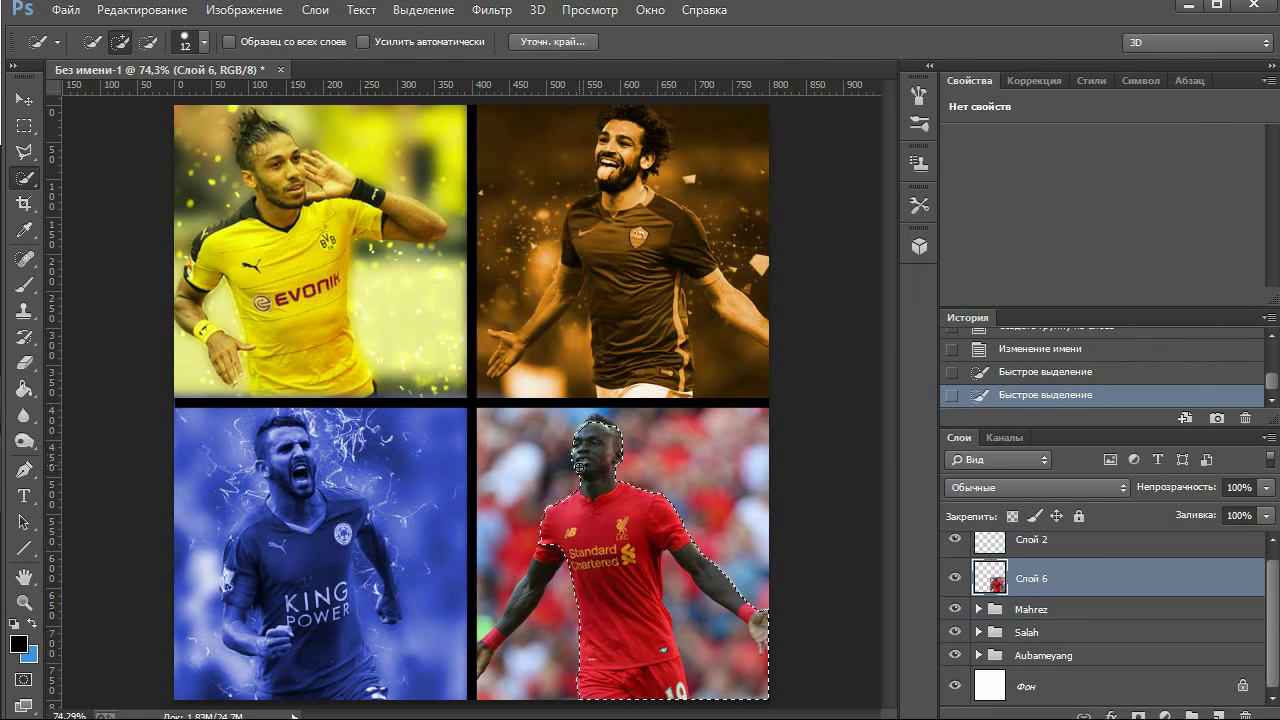
scroll(720, 676, "up", 5)
left_click(204, 41)
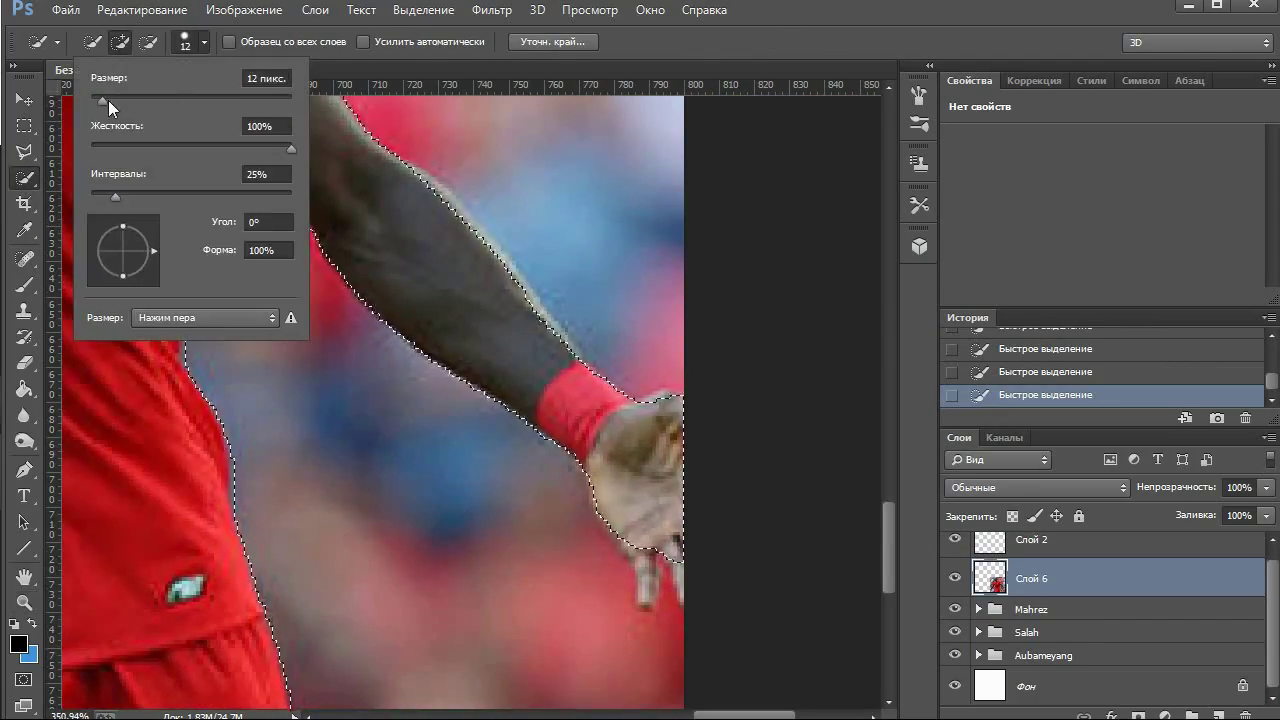
left_click_drag(120, 100, 104, 102)
key("Return")
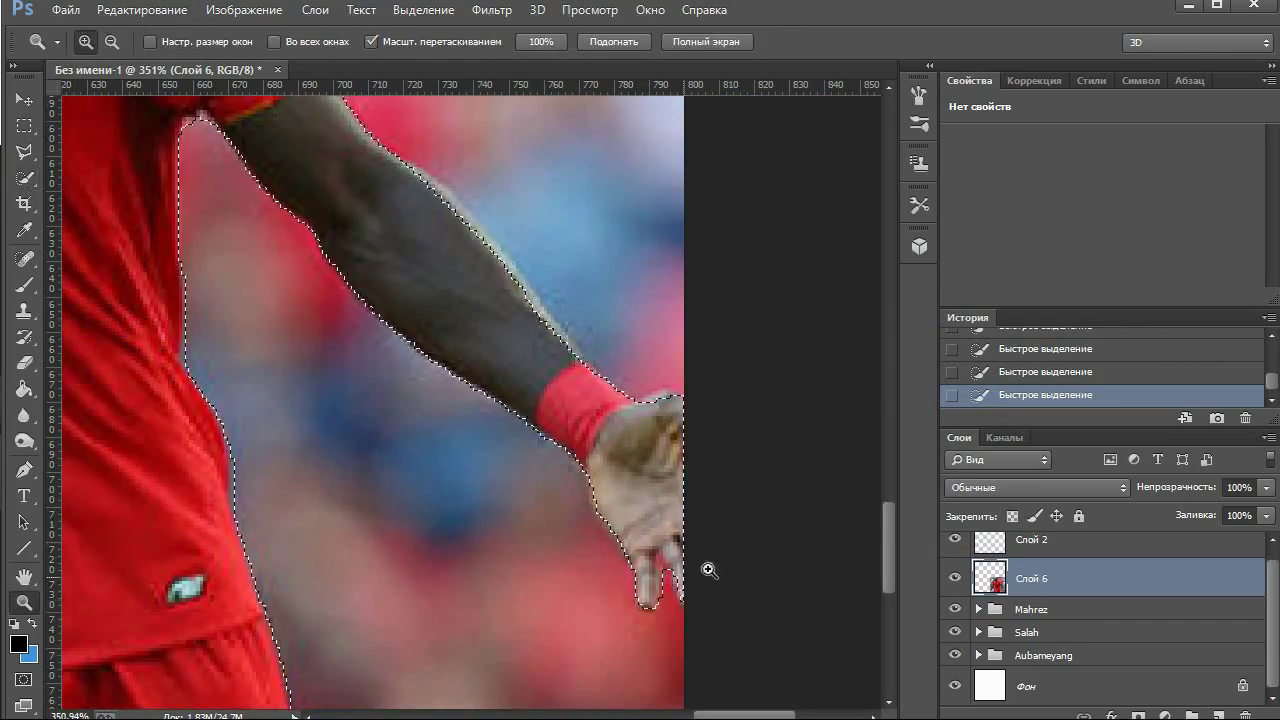
Copy the red-shirted player onto his own layer and Gaussian-blur the photo behind him
key("ctrl+0")
key("m")
right_click(571, 118)
left_click(686, 277)
left_click(491, 9)
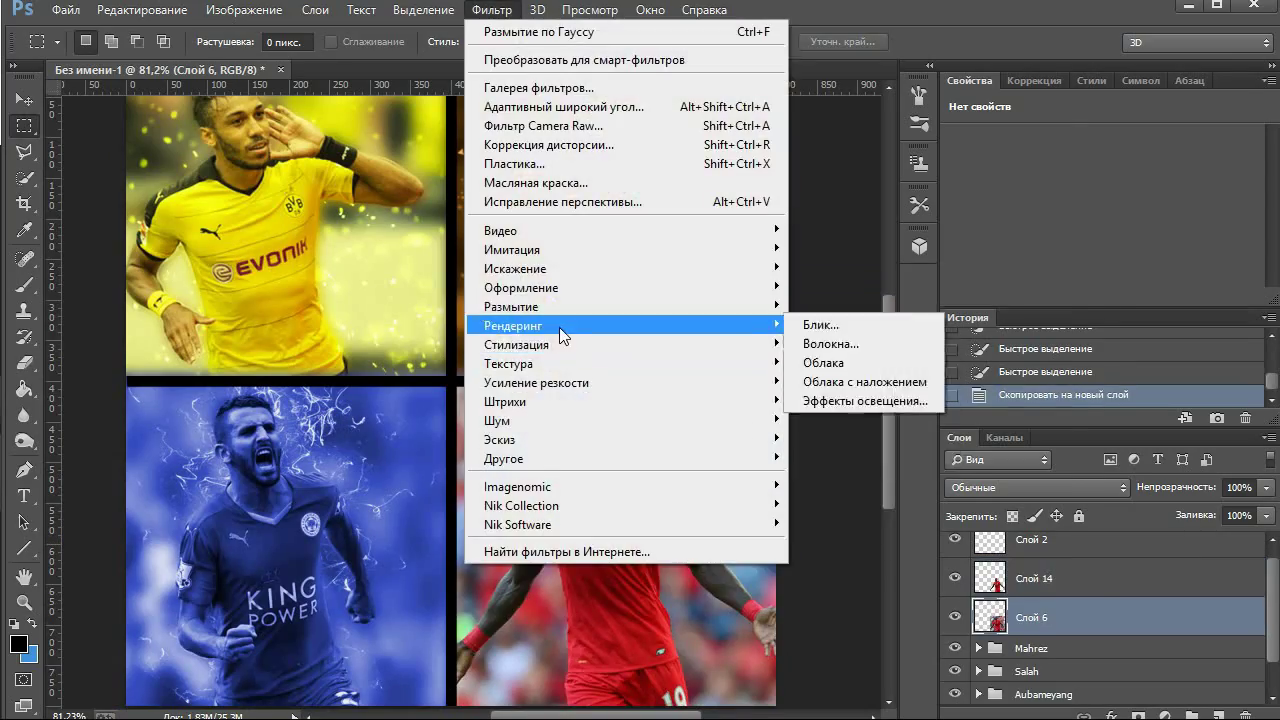
left_click(500, 26)
left_click(740, 170)
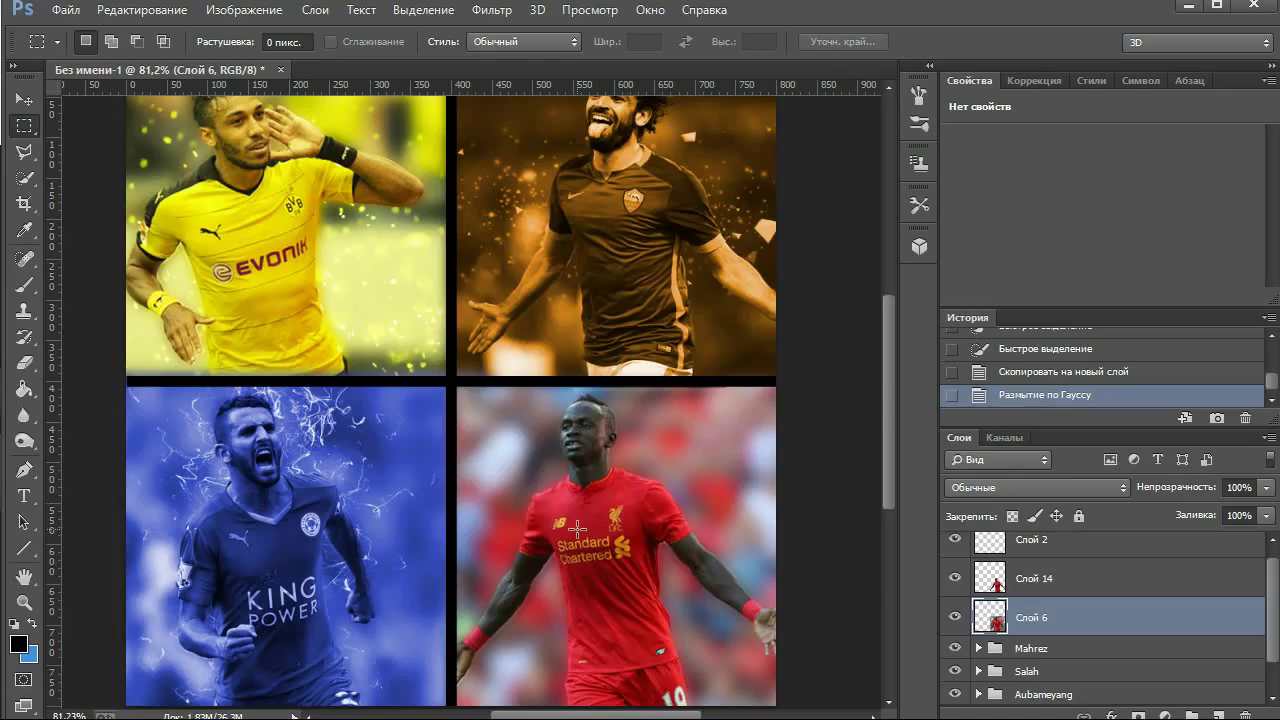
Resize and horizontally flip the pasted particles over the bottom-right photo, blended in Screen mode
left_click_drag(590, 545, 590, 652)
left_click_drag(126, 314, 309, 448)
right_click(582, 528)
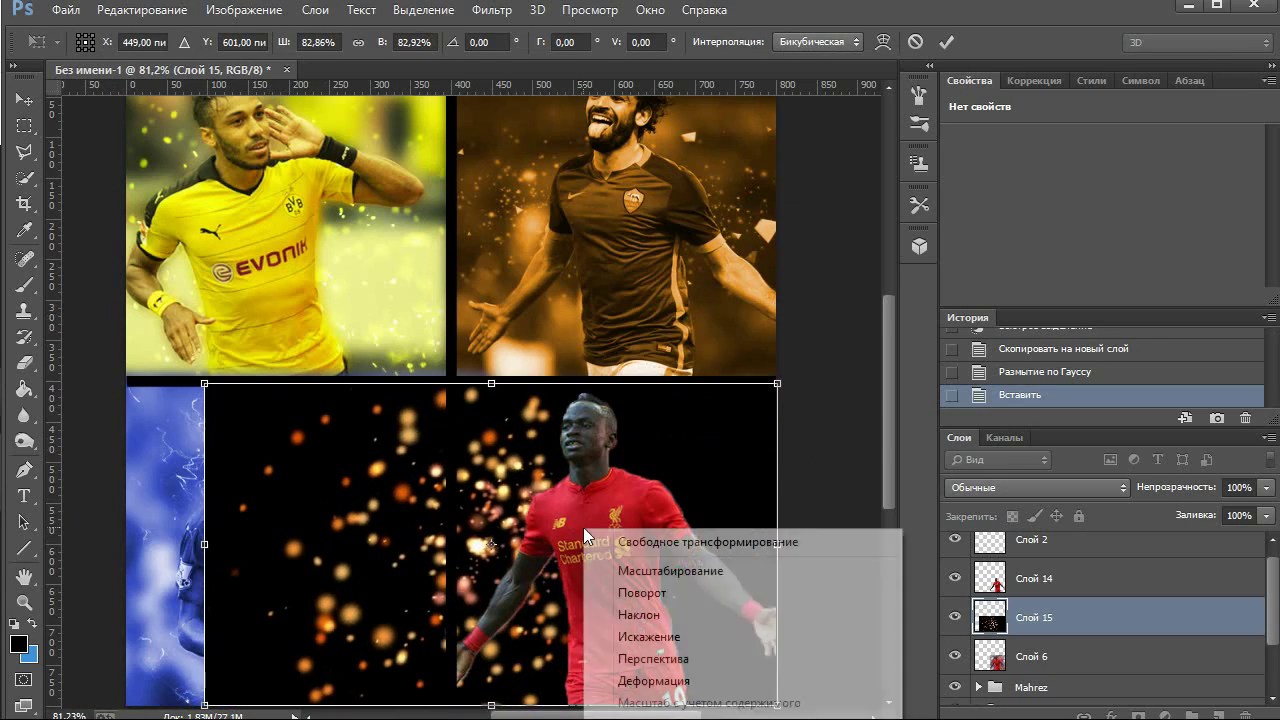
left_click(650, 700)
left_click(945, 42)
left_click_drag(590, 545, 450, 645)
left_click(1037, 487)
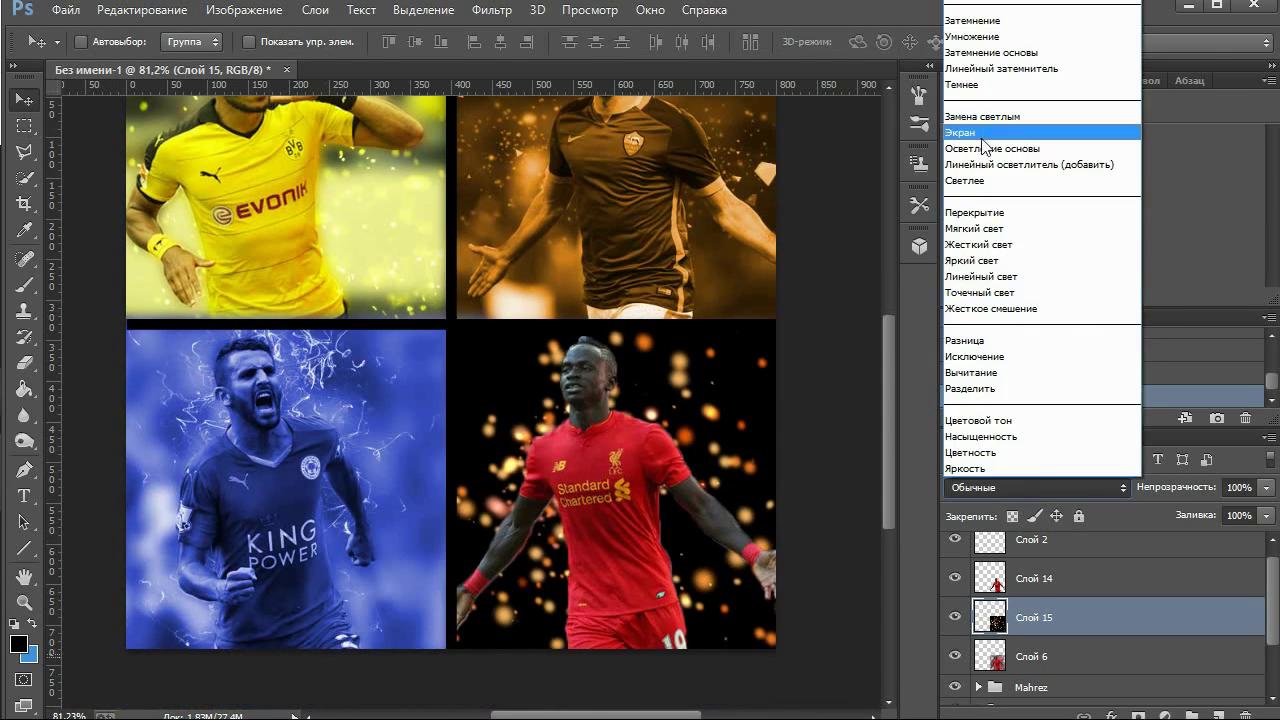
left_click(1030, 129)
Colourize the particles with Hue/Saturation, then duplicate and merge the selected layers
left_click(244, 10)
left_click(683, 166)
left_click(1143, 110)
right_click(1057, 617)
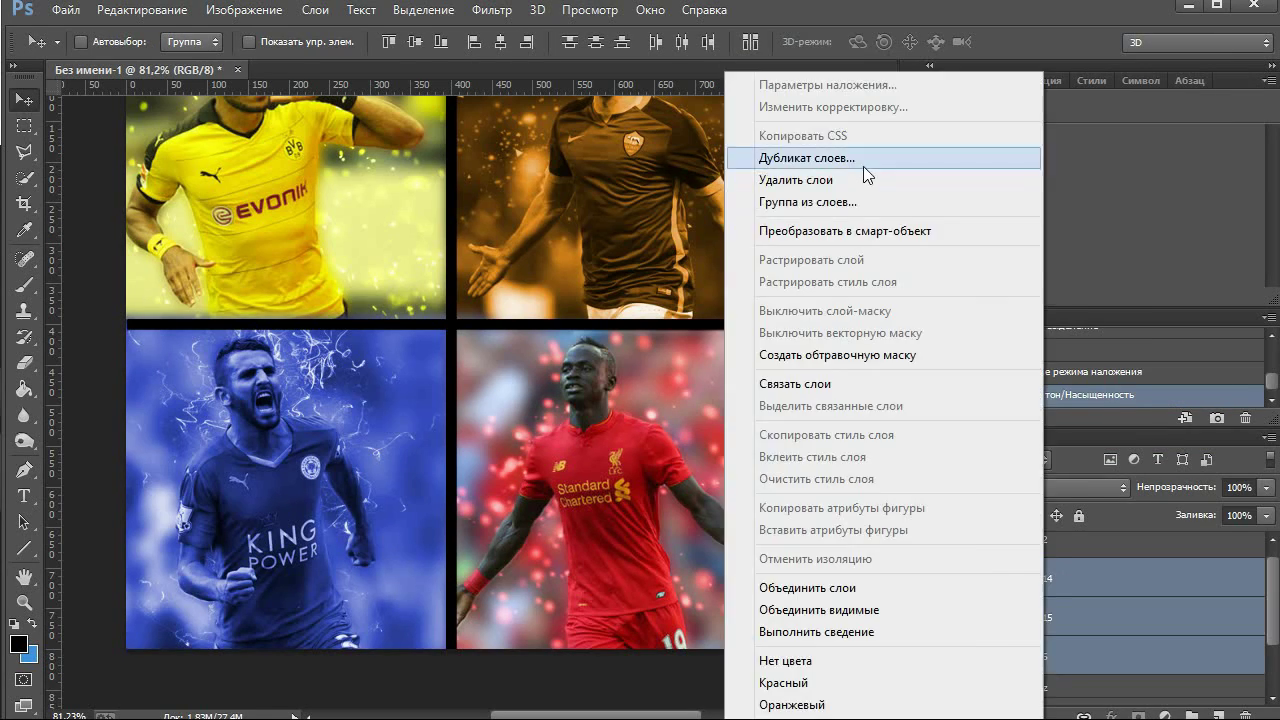
left_click(863, 217)
key("ctrl+e")
Add a clipped Colorize Hue/Saturation layer with saturation 66 and lightness -9
left_click(1163, 718)
left_click(1029, 471)
left_click(1124, 297)
left_click(1045, 257)
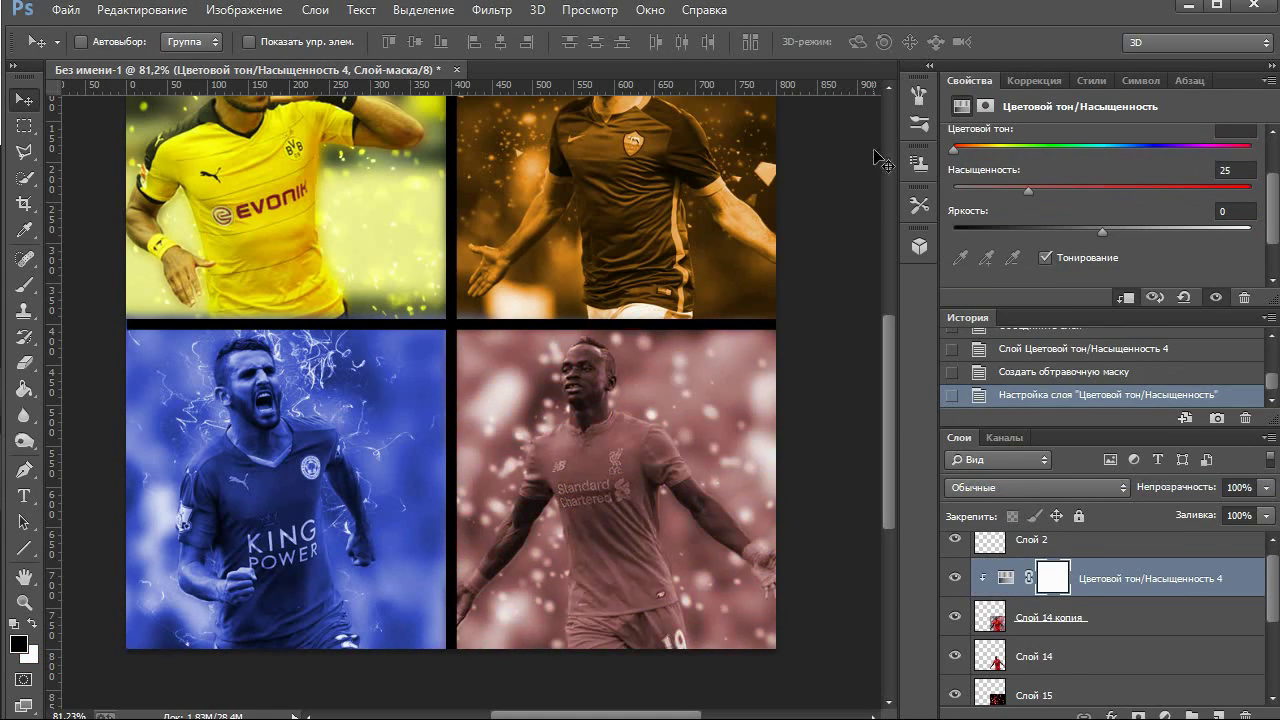
left_click_drag(1121, 190, 1150, 190)
left_click_drag(1102, 231, 1088, 231)
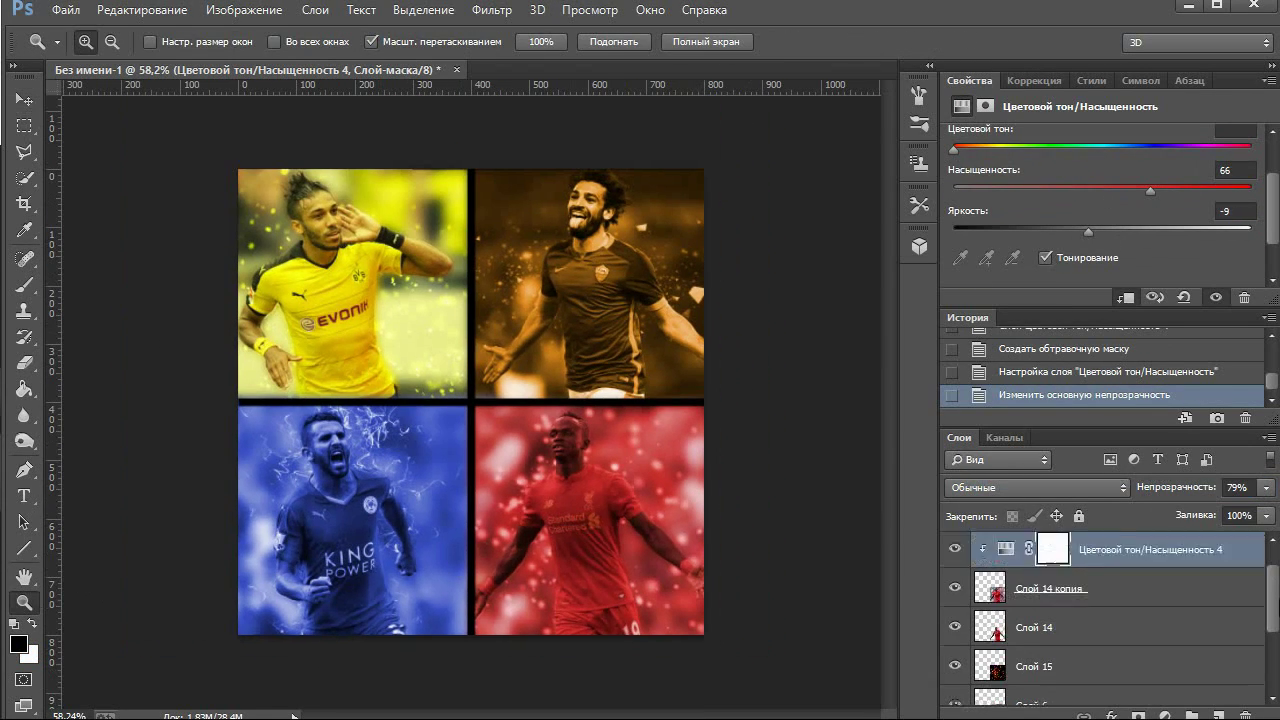
Group the bottom-right layers, open the leopard graphic and delete its white background
right_click(1251, 623)
left_click(929, 197)
key("ctrl+o")
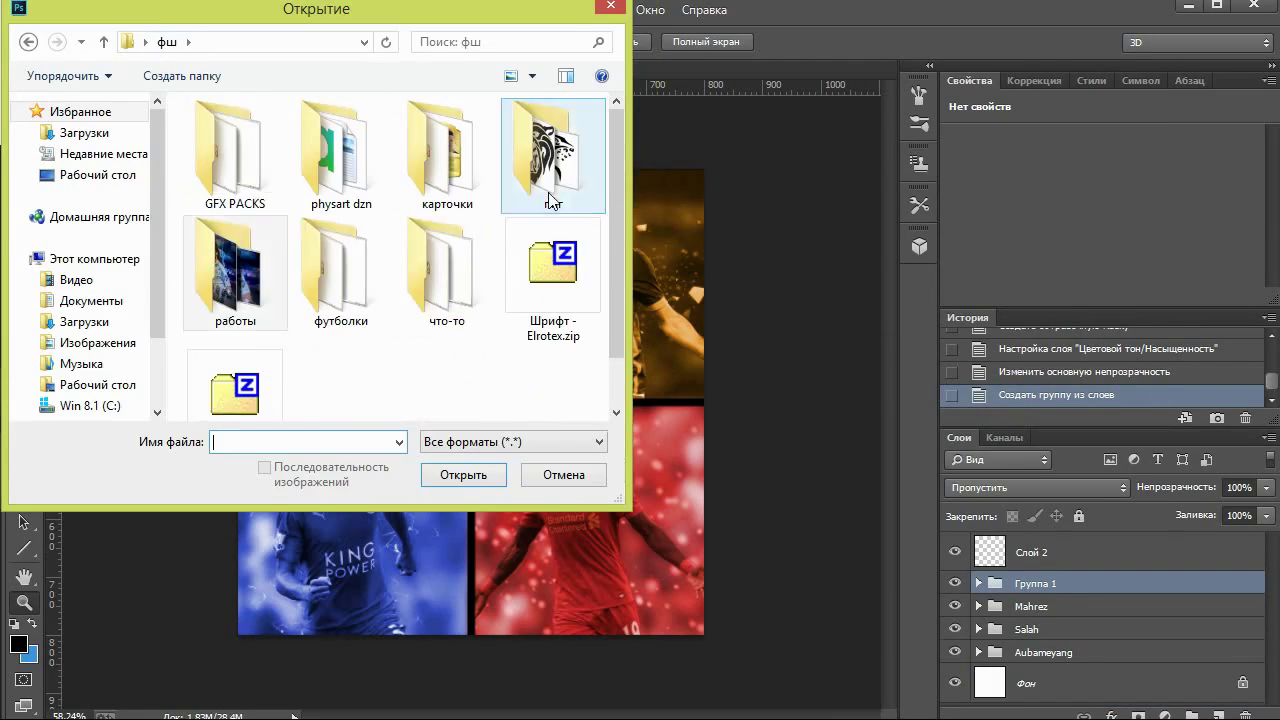
double_click(543, 160)
left_click_drag(264, 96, 400, 69)
key("w")
left_click(340, 327)
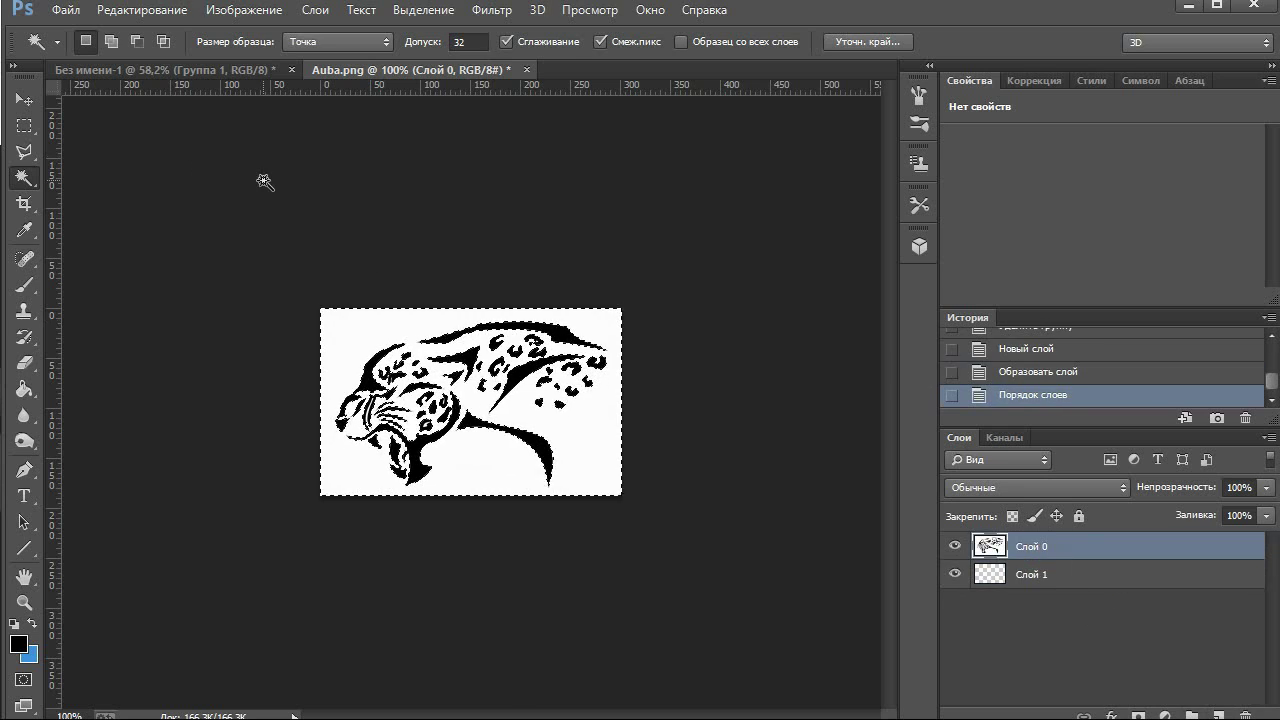
key("Delete")
key("ctrl+d")
Bring the leopard into the collage's top-left group, clipped to the photo
key("v")
left_click_drag(337, 329, 300, 280)
left_click_drag(1063, 600, 1063, 634)
left_click_drag(1273, 560, 1273, 627)
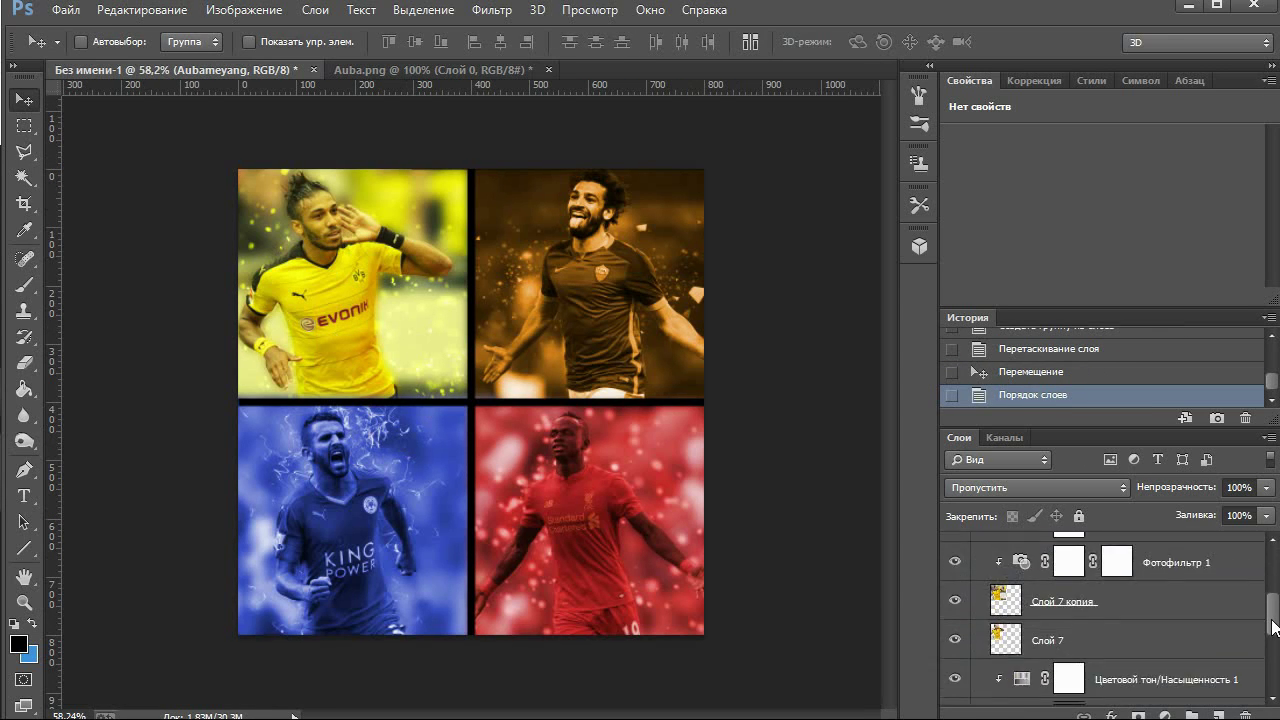
left_click_drag(1101, 613, 1063, 535)
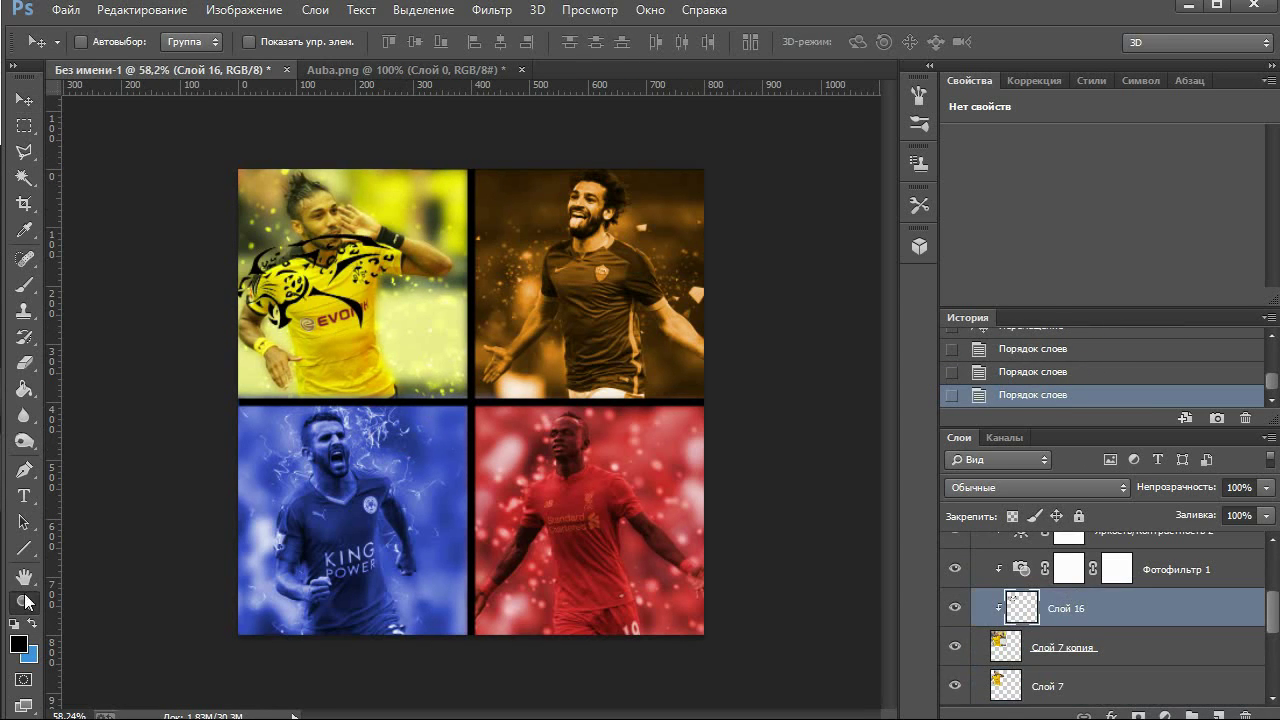
key("z")
left_click_drag(350, 270, 420, 270)
Transform the leopard beside the player's shirt and erase where it covers him
key("ctrl+t")
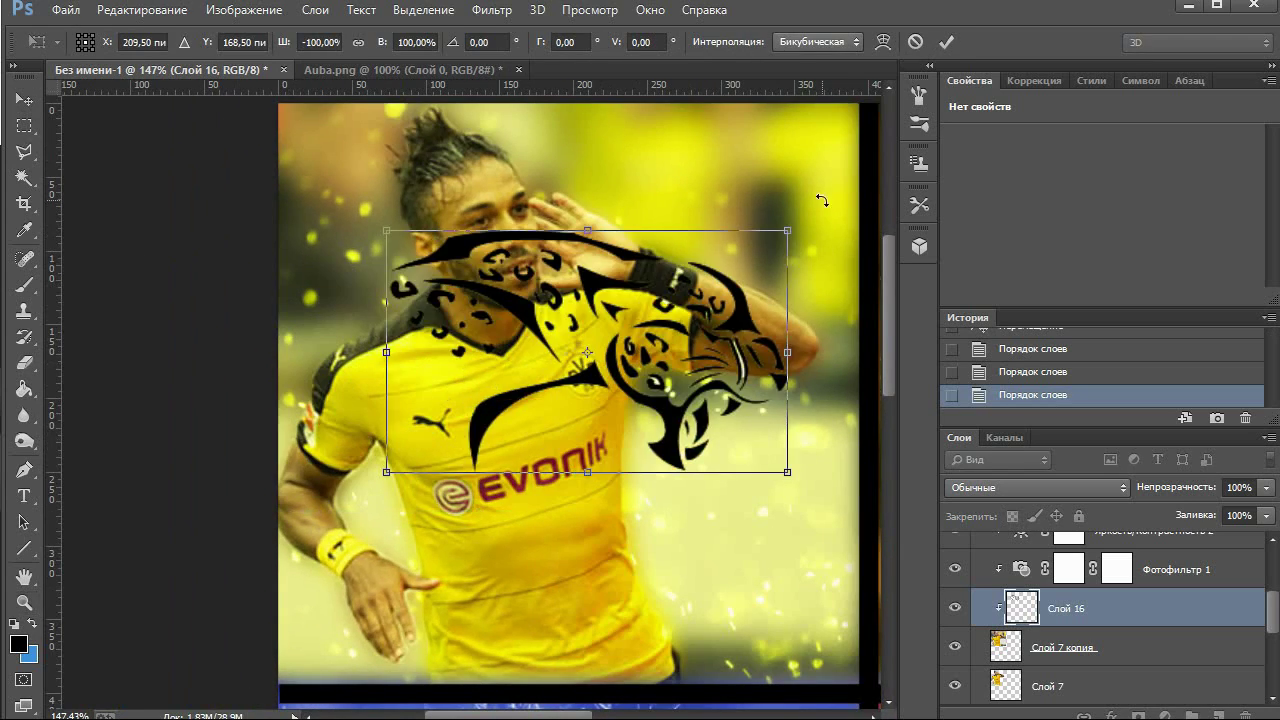
left_click_drag(560, 420, 760, 250)
left_click(947, 42)
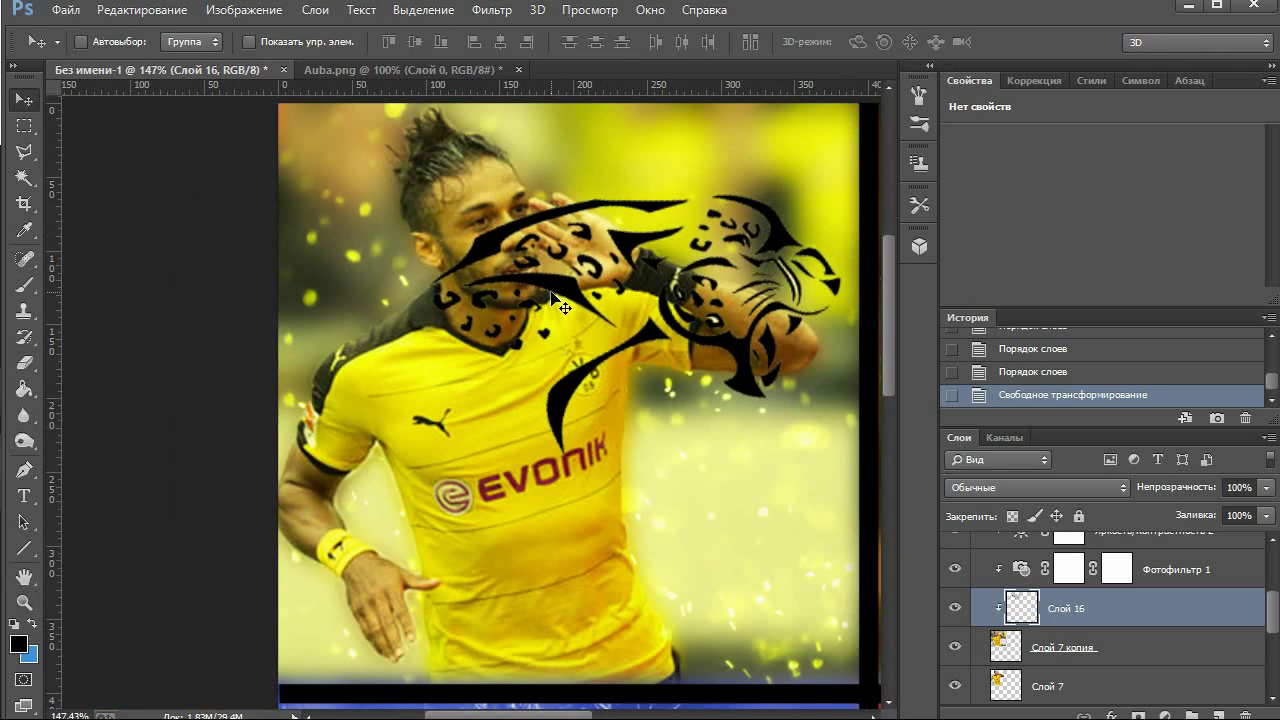
key("ctrl+t")
left_click_drag(565, 308, 575, 500)
key("Return")
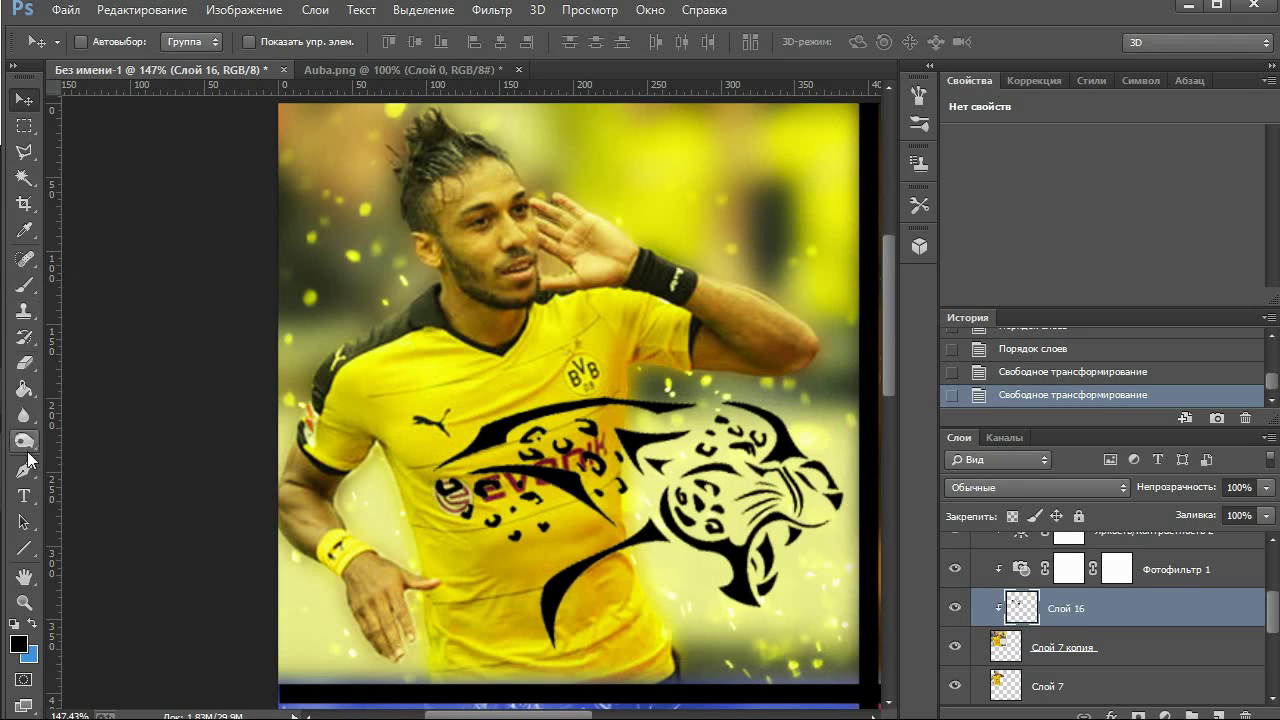
left_click(1060, 608)
key("Delete")
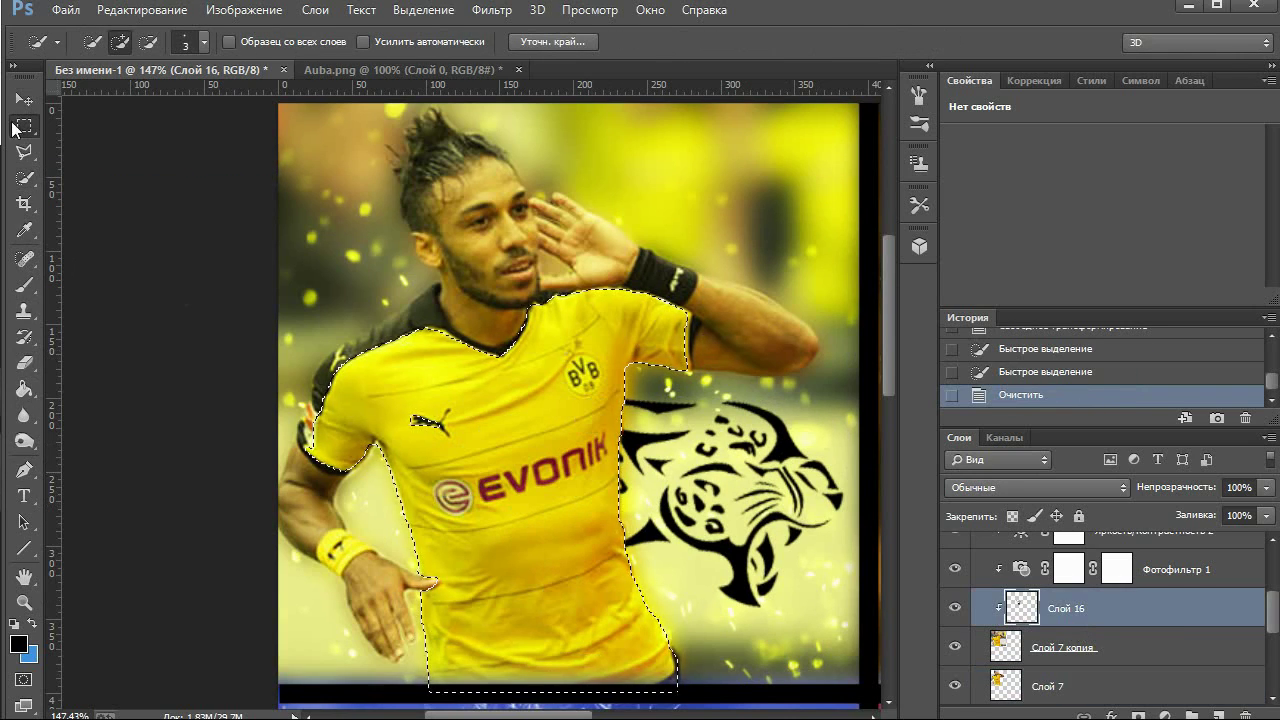
Tint the leopard with Hue/Saturation, raising its saturation and lightness
left_click(245, 9)
left_click(610, 154)
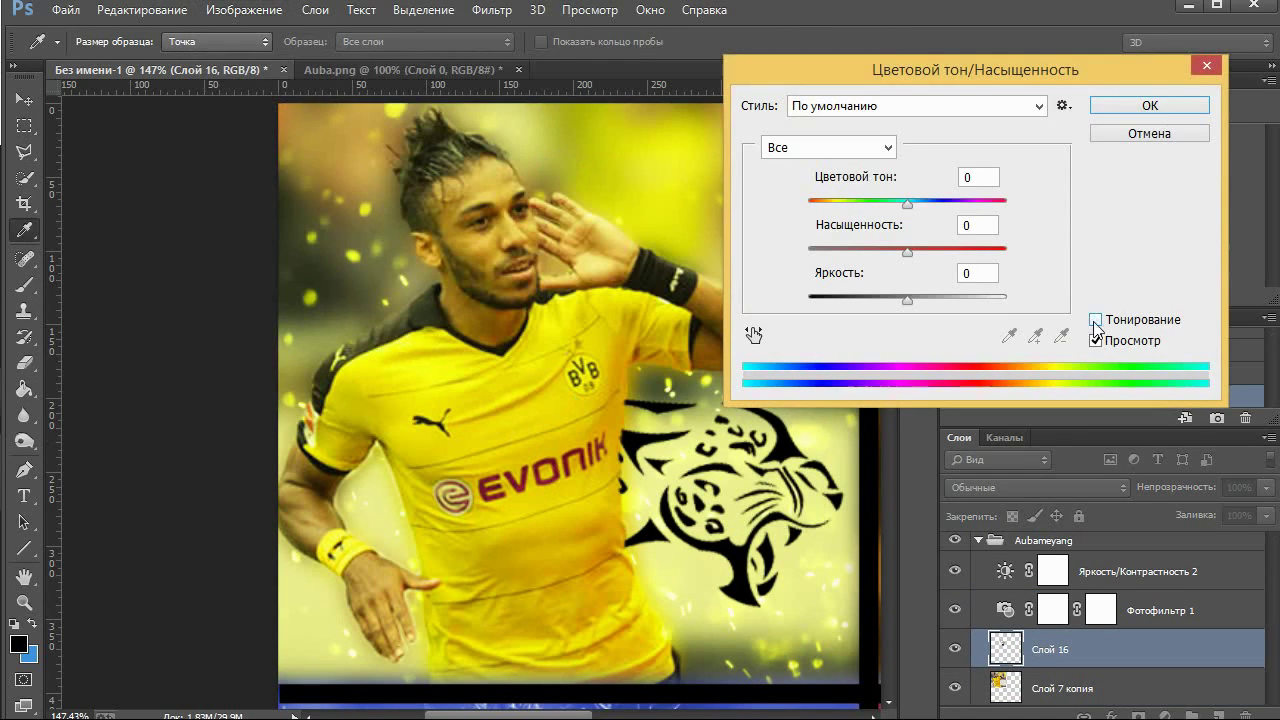
left_click_drag(913, 251, 980, 250)
mouse_move(907, 298)
left_mouse_down()
mouse_move(943, 301)
mouse_move(916, 302)
left_mouse_up()
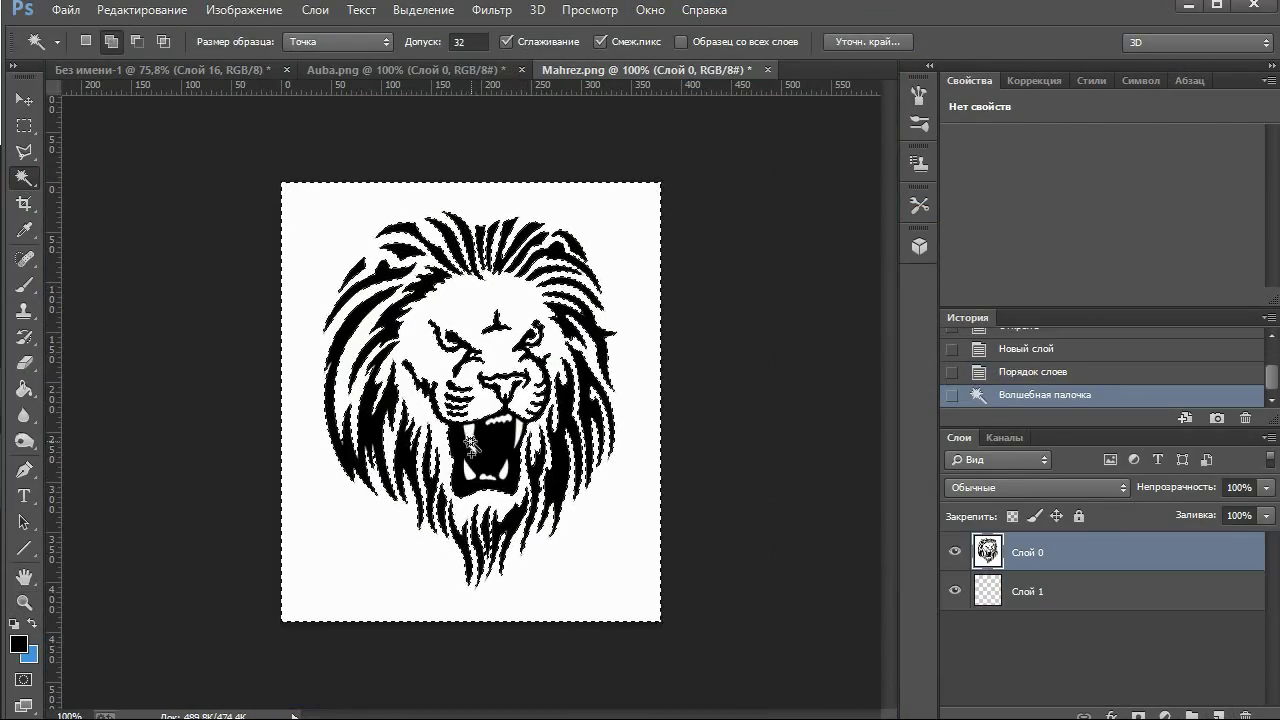
Magic-wand the lion's white, drag it onto the blue photo, and shrink it to about 59%
left_click(470, 443)
left_click(518, 475)
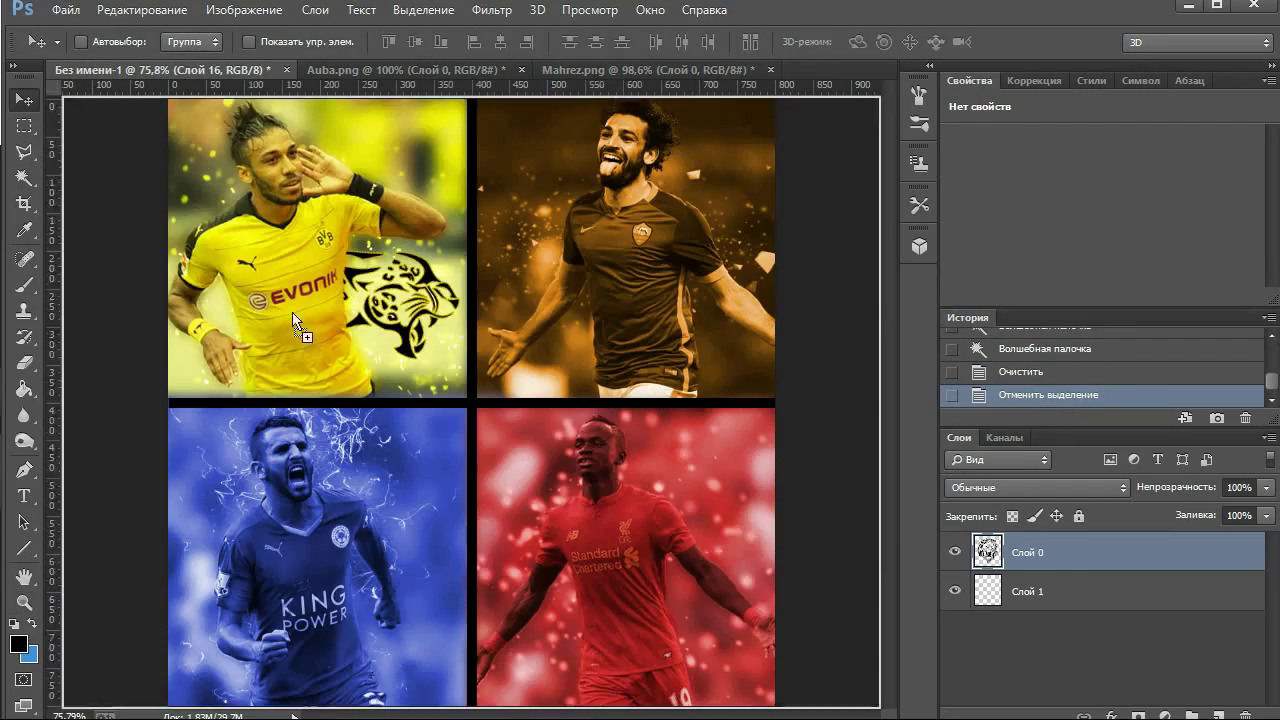
left_click_drag(295, 325, 300, 330)
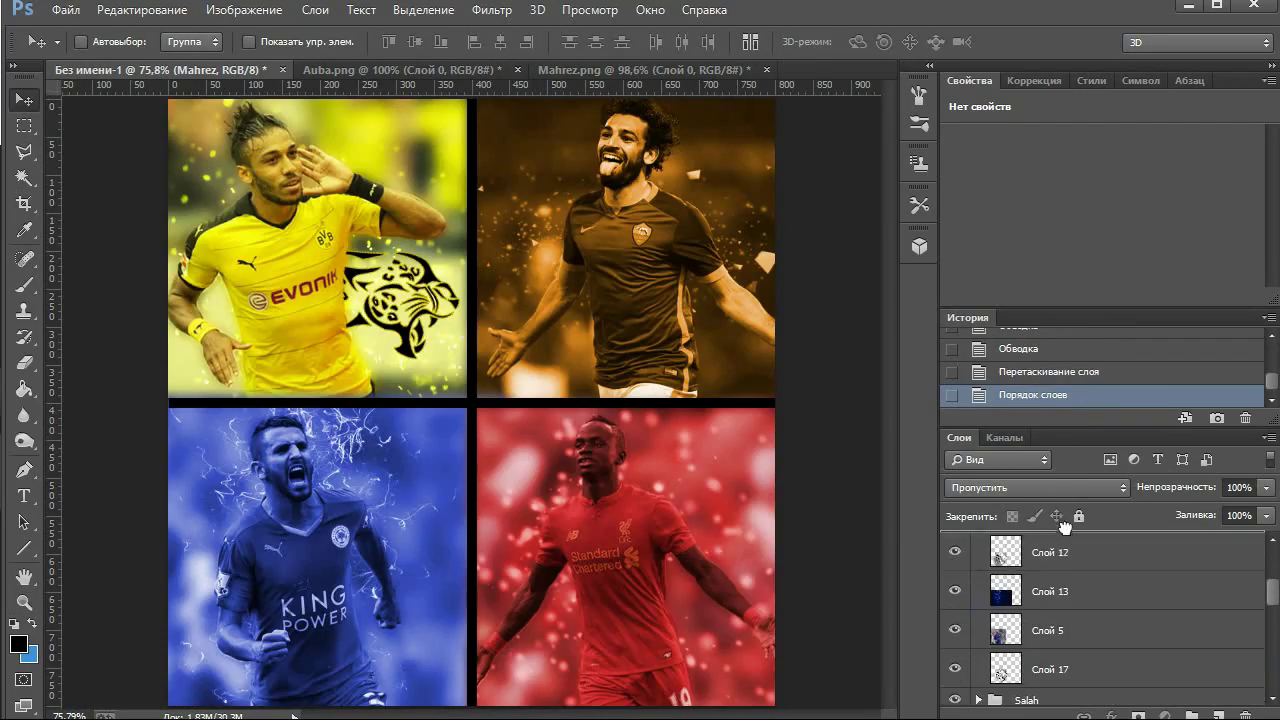
left_click_drag(1060, 560, 985, 605)
key("ctrl+t")
left_click_drag(488, 413, 403, 532)
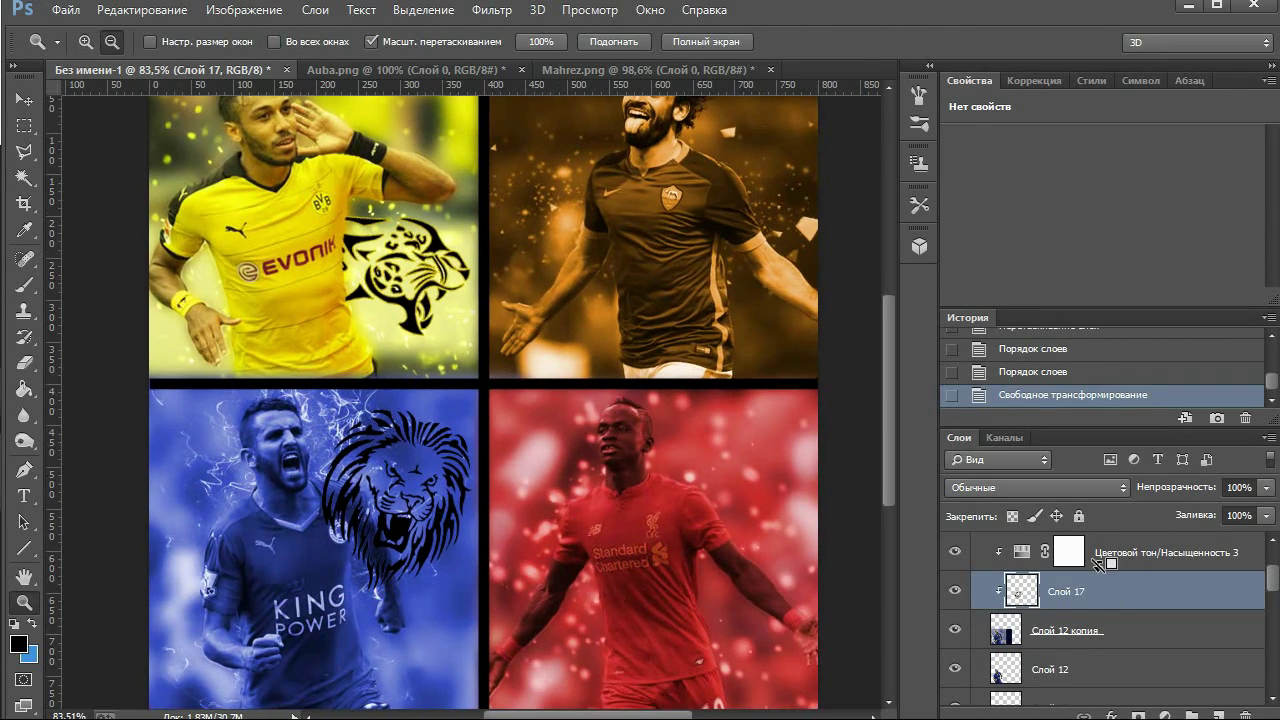
Re-clip the lion to the blue photo and select the area around the player
key("ctrl+alt+g")
key("ctrl+alt+g")
left_click(390, 540)
left_click(1050, 669)
key("m")
left_click_drag(54, 590, 284, 590)
scroll(284, 590, "down", 5)
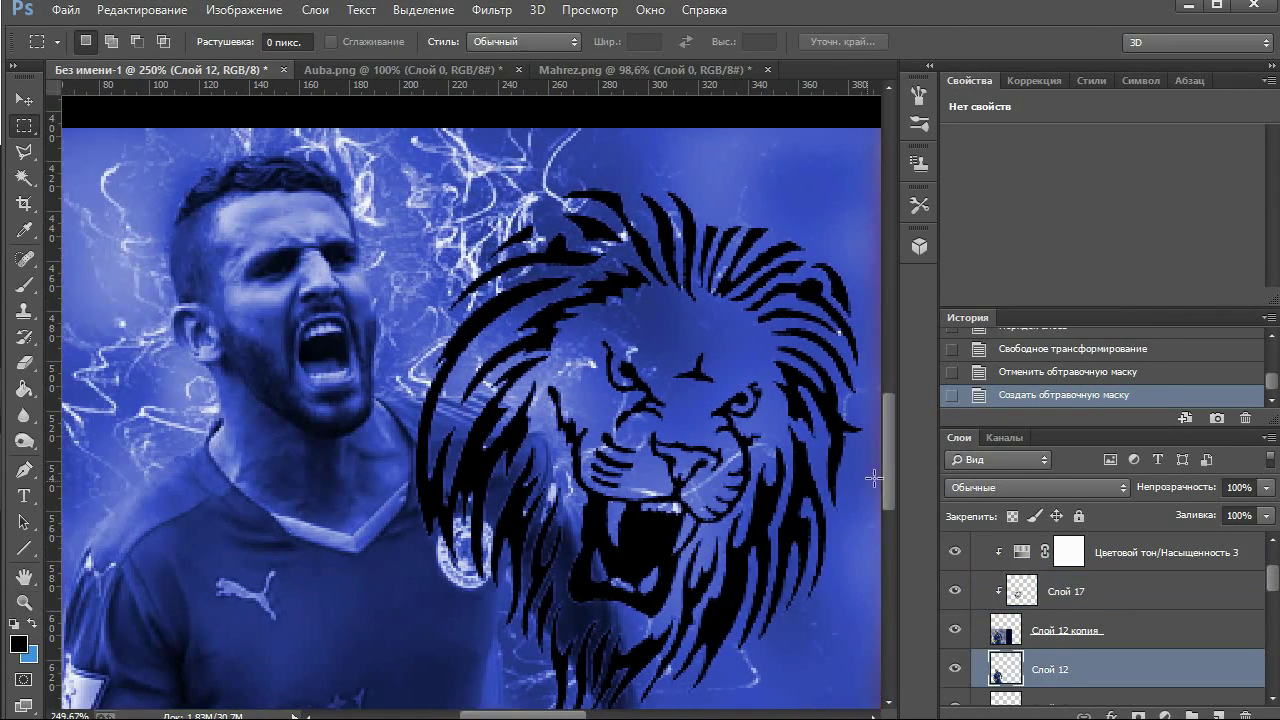
left_click_drag(108, 112, 592, 588)
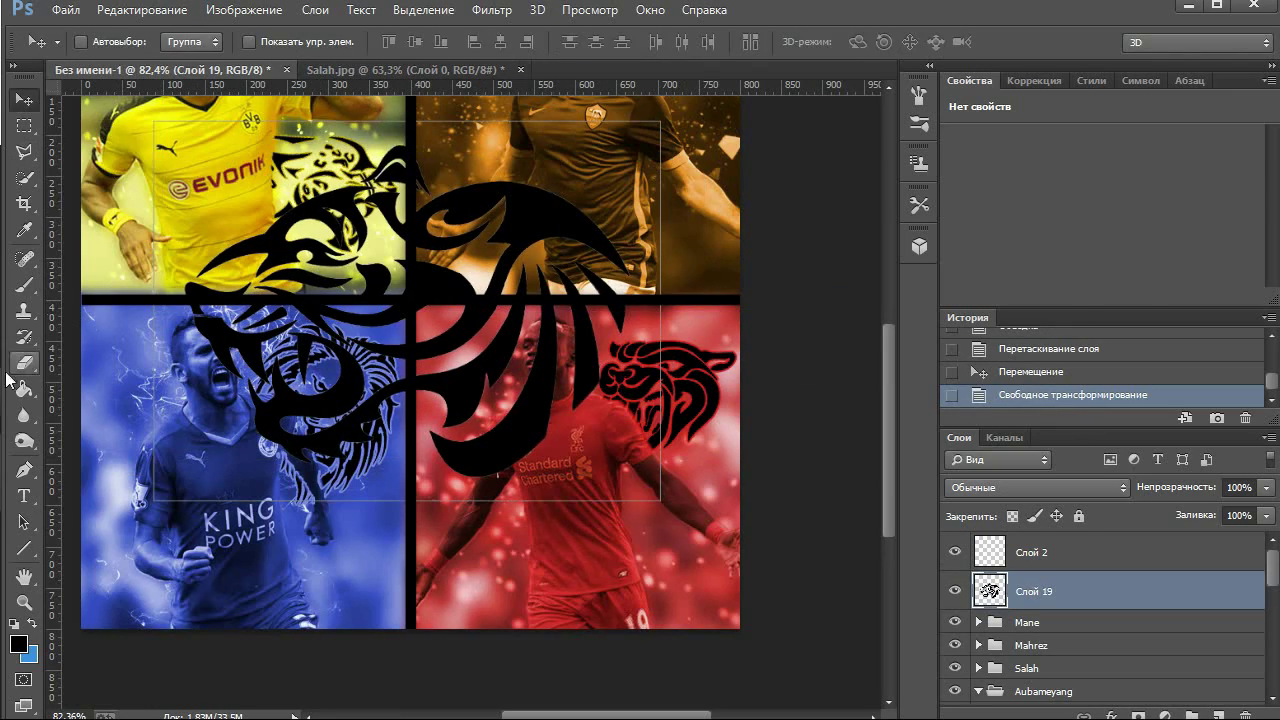
Erase emblem overlaps, give the tiger an orange stroke, and paste in the Gabon flag
left_click(107, 42)
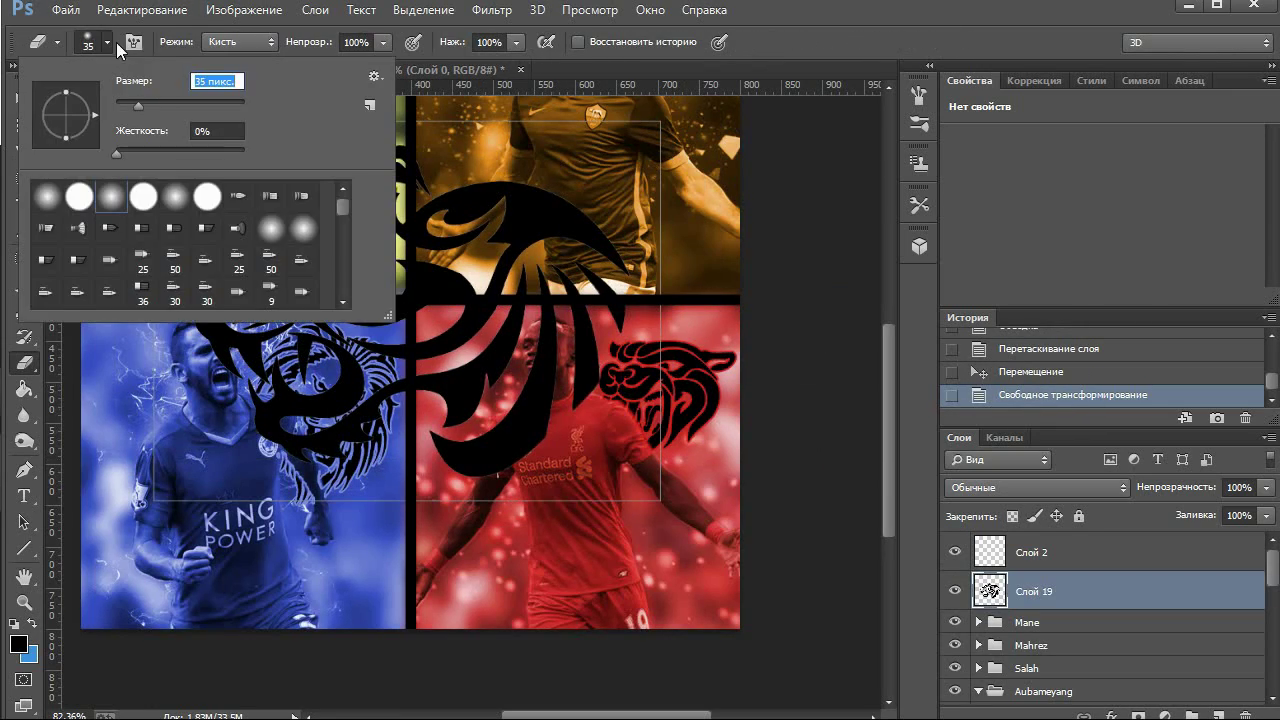
left_click(116, 42)
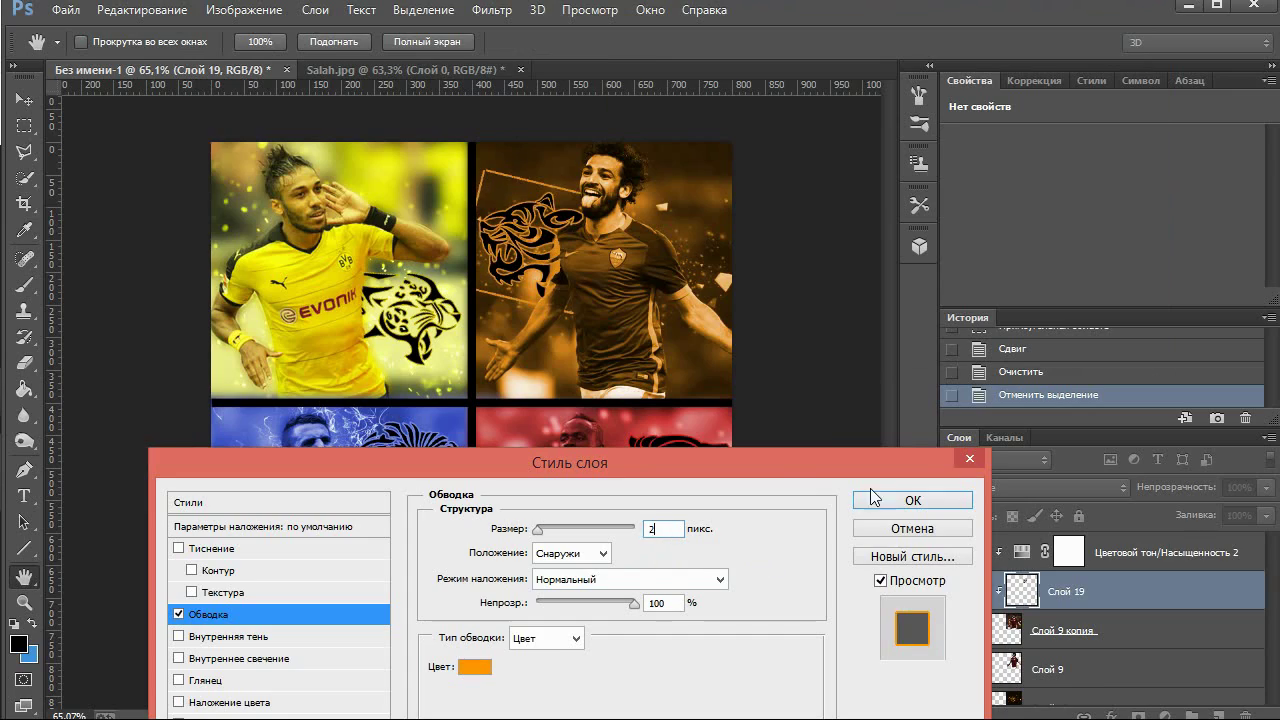
left_click(873, 497)
key("e")
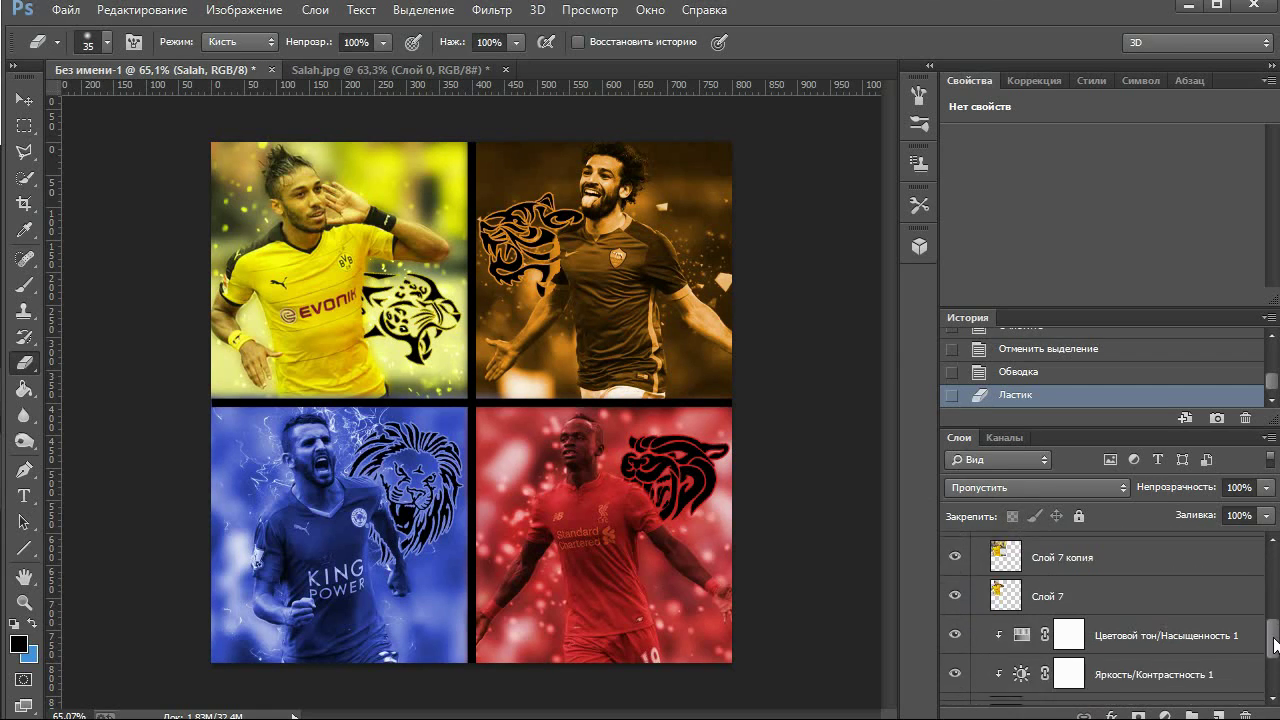
key("ctrl+v")
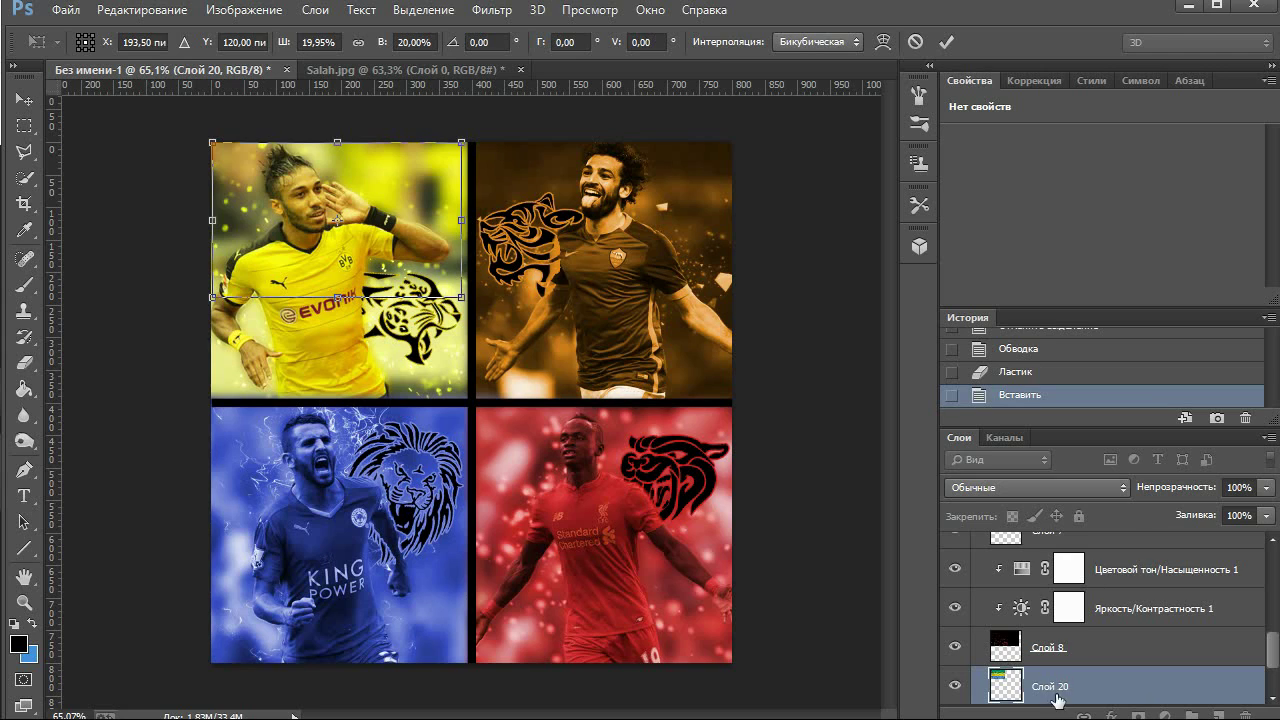
Move the Gabon flag to the top of its group and size it into the top-left photo
key("Return")
left_click_drag(1057, 697, 1050, 625)
key("ctrl+t")
mouse_move(477, 120)
left_mouse_down()
mouse_move(560, 175)
mouse_move(540, 172)
mouse_move(496, 248)
left_mouse_up()
key("Return")
key("ctrl+shift+bracketright")
key("ctrl+t")
left_click_drag(550, 165, 542, 217)
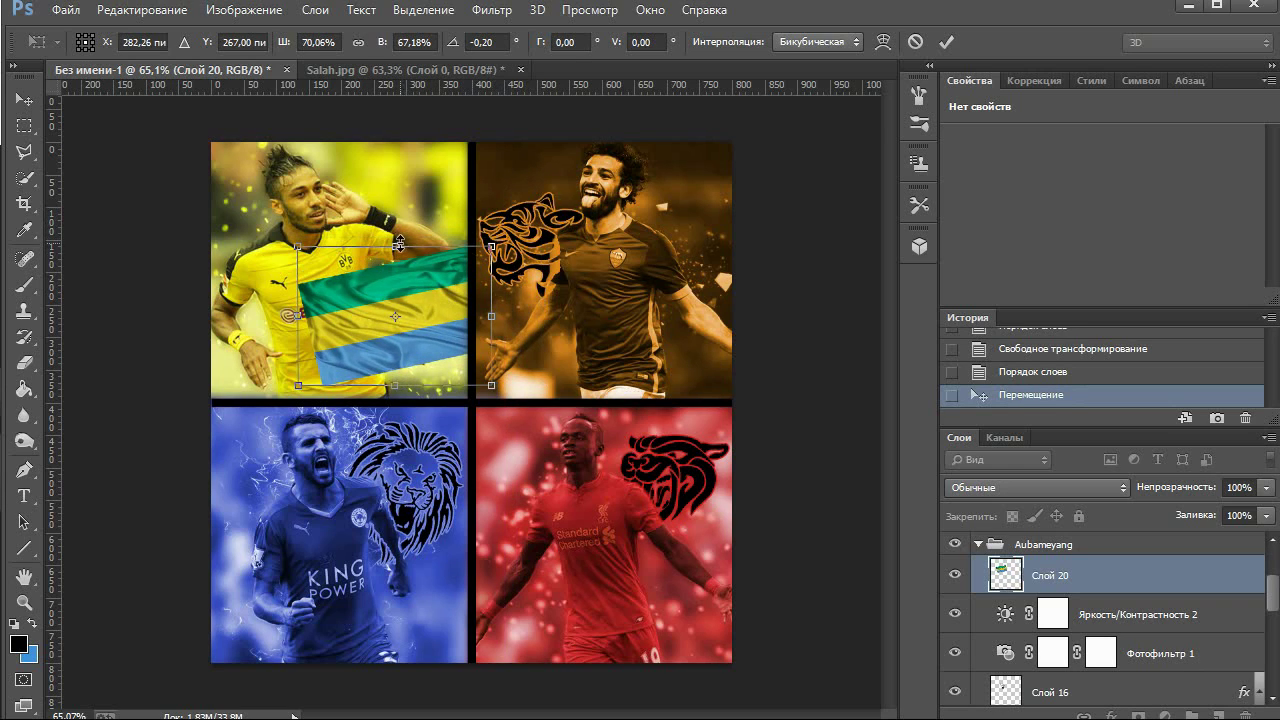
key("Return")
Search 'egypt' flag images and paste one, deleting the misplaced first attempt
scroll(1174, 583, "up", 3)
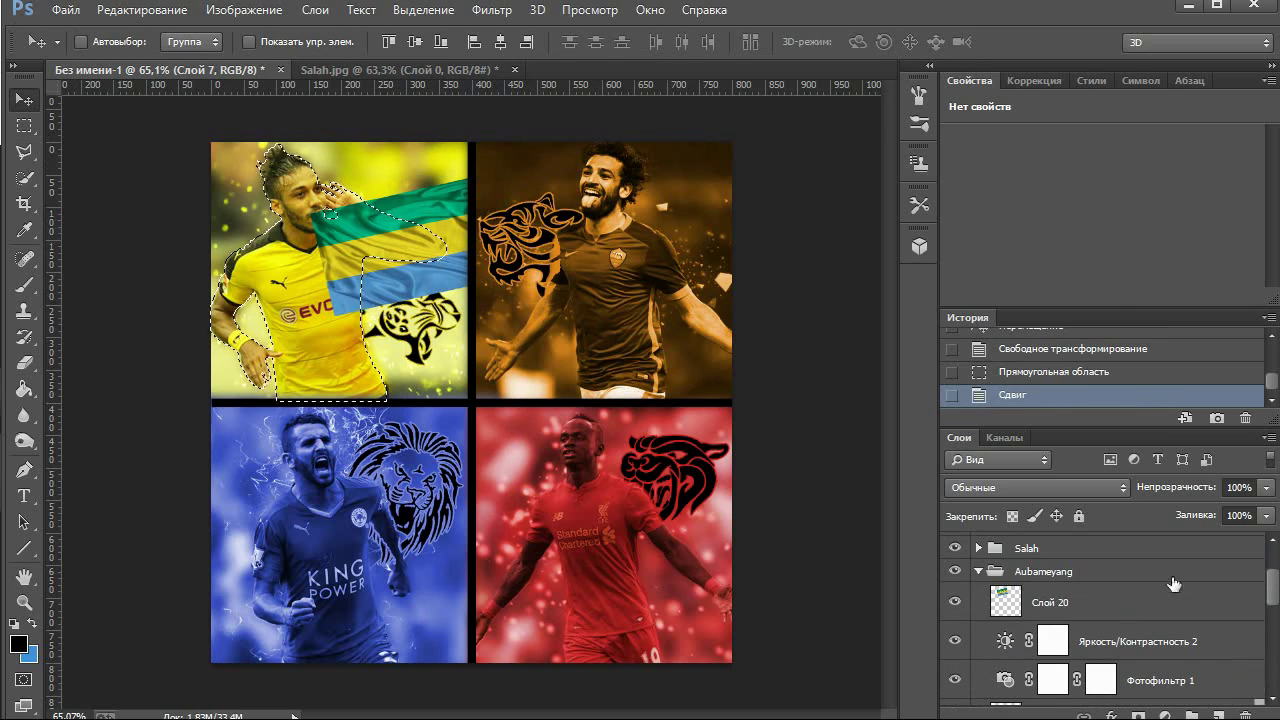
left_click_drag(1246, 425, 1245, 419)
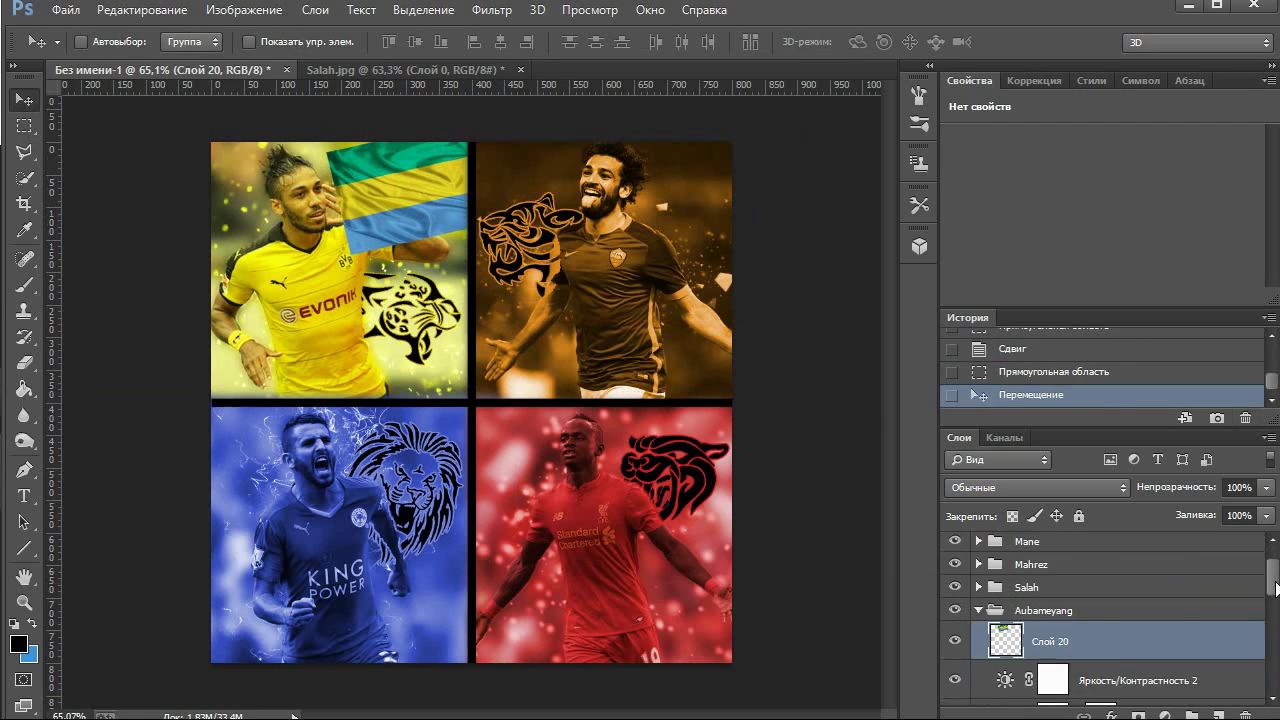
left_click(400, 190, "ctrl")
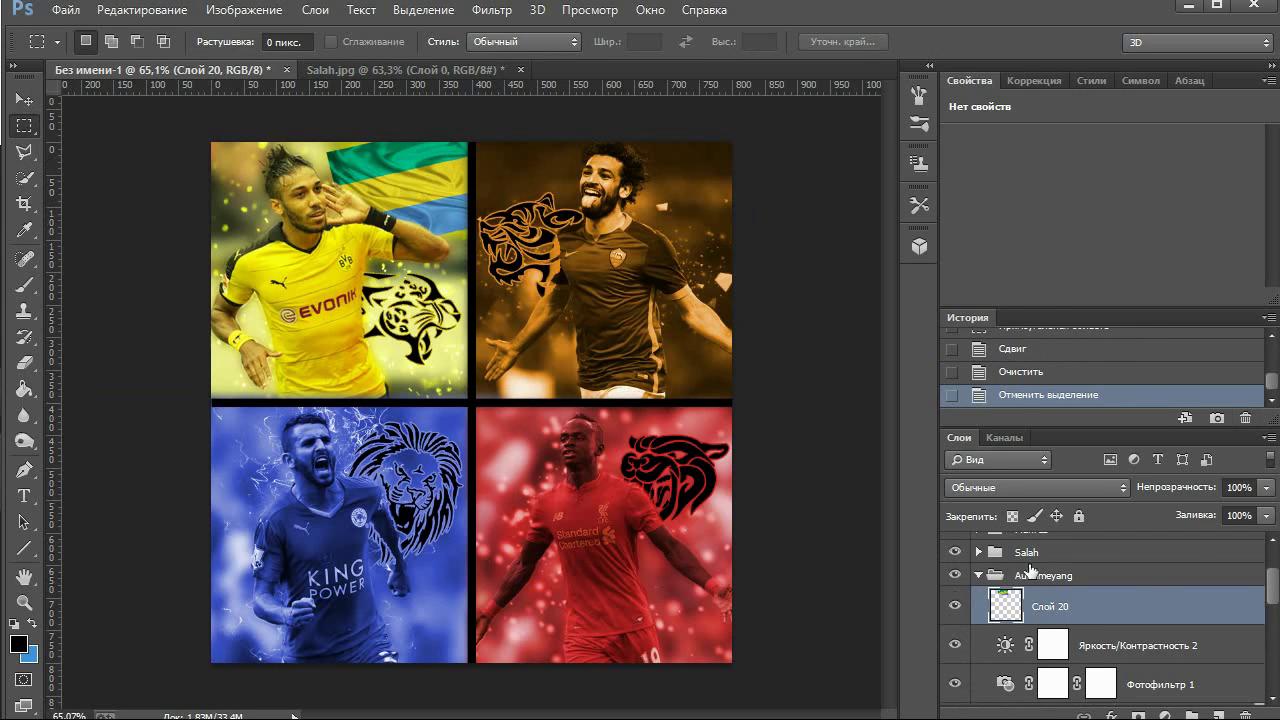
type("egypt")
key("Return")
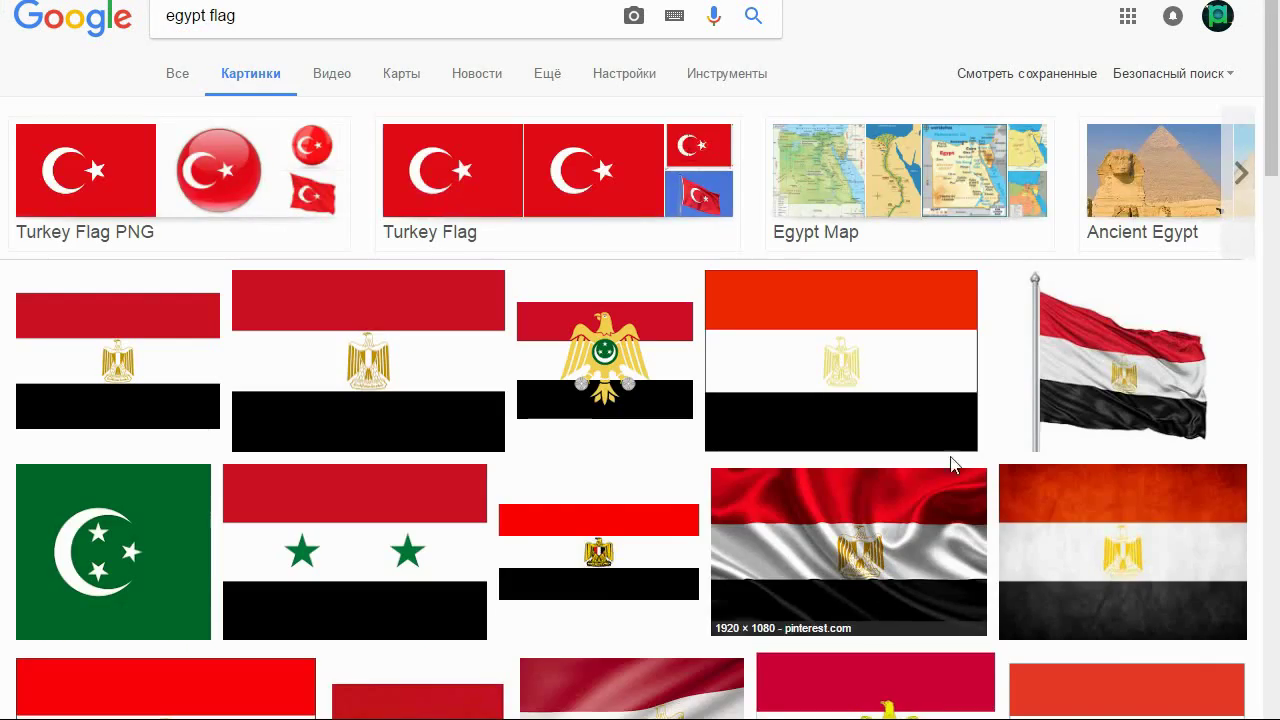
left_click(950, 440)
key("alt+Tab")
key("ctrl+v")
key("ctrl+t")
mouse_move(210, 142)
left_mouse_down()
mouse_move(655, 485)
mouse_move(383, 314)
left_mouse_up()
key("Escape")
key("Delete")
Paste the Egypt flag again and scale it to about 46% beside Salah, top-right
key("alt+Tab")
key("alt+Tab")
key("ctrl+v")
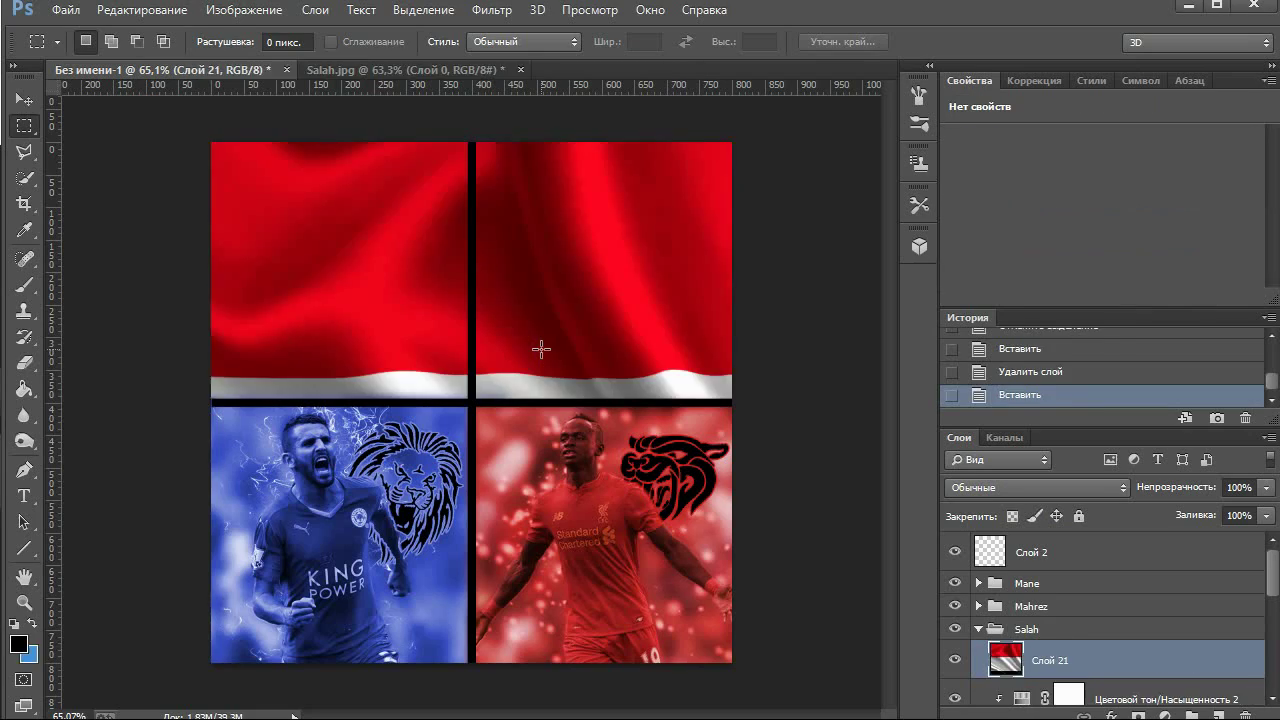
key("ctrl+t")
mouse_move(541, 348)
left_mouse_down()
mouse_move(537, 310)
mouse_move(640, 150)
left_mouse_up()
key("Escape")
left_click_drag(211, 142, 880, 520)
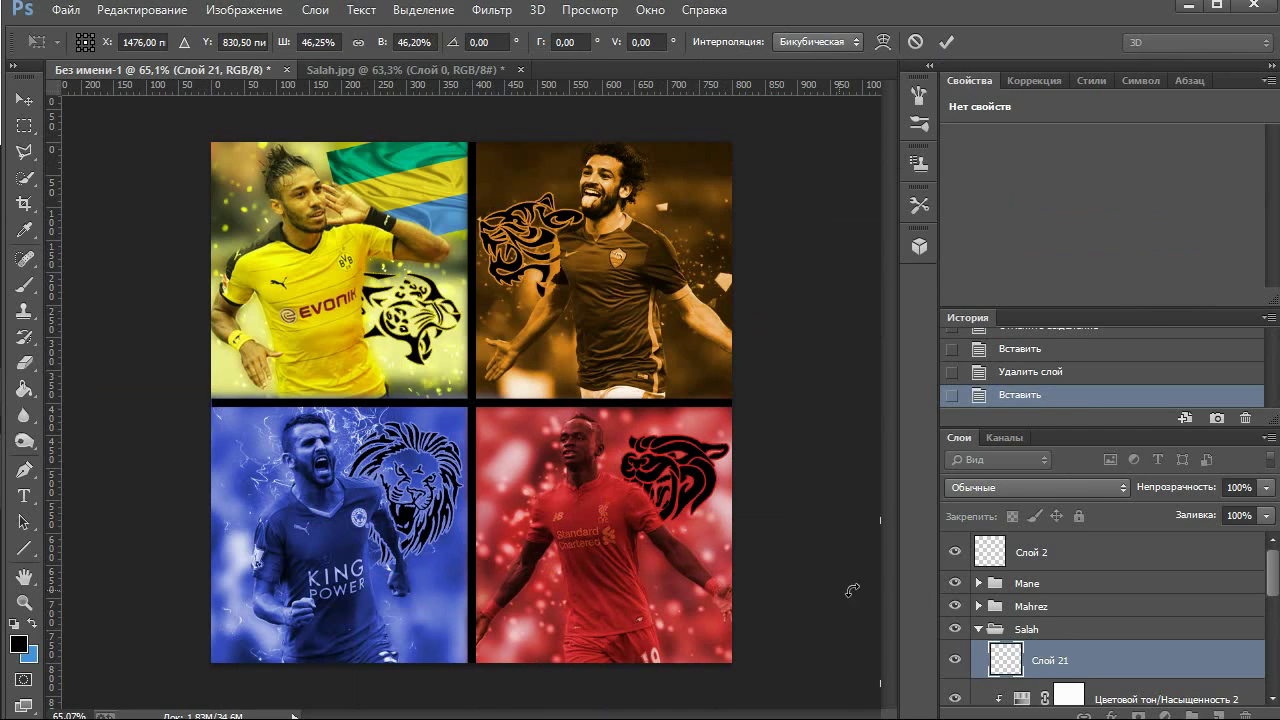
left_click_drag(675, 440, 735, 393)
left_click_drag(645, 330, 700, 210)
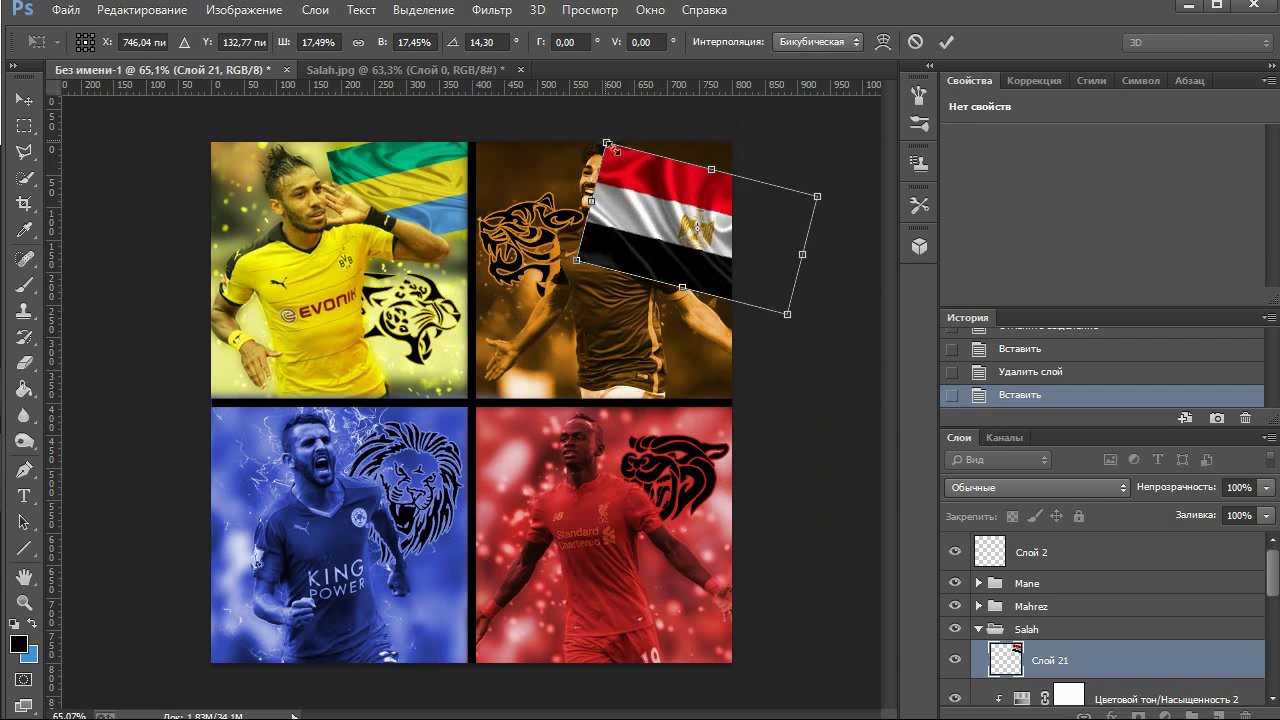
key("Return")
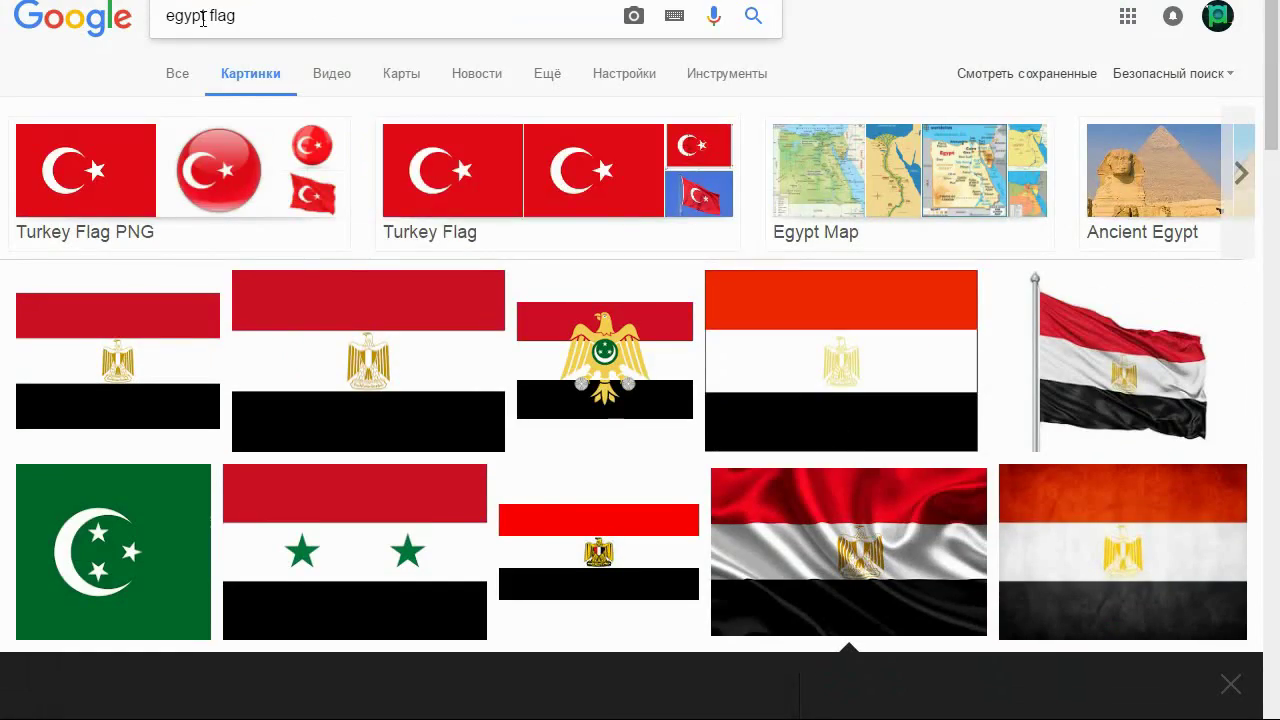
Find an 'algeria' flag and place it in the corner of Mahrez's blue tile
double_click(202, 18)
type("algeria")
key("Return")
scroll(640, 400, "down", 5)
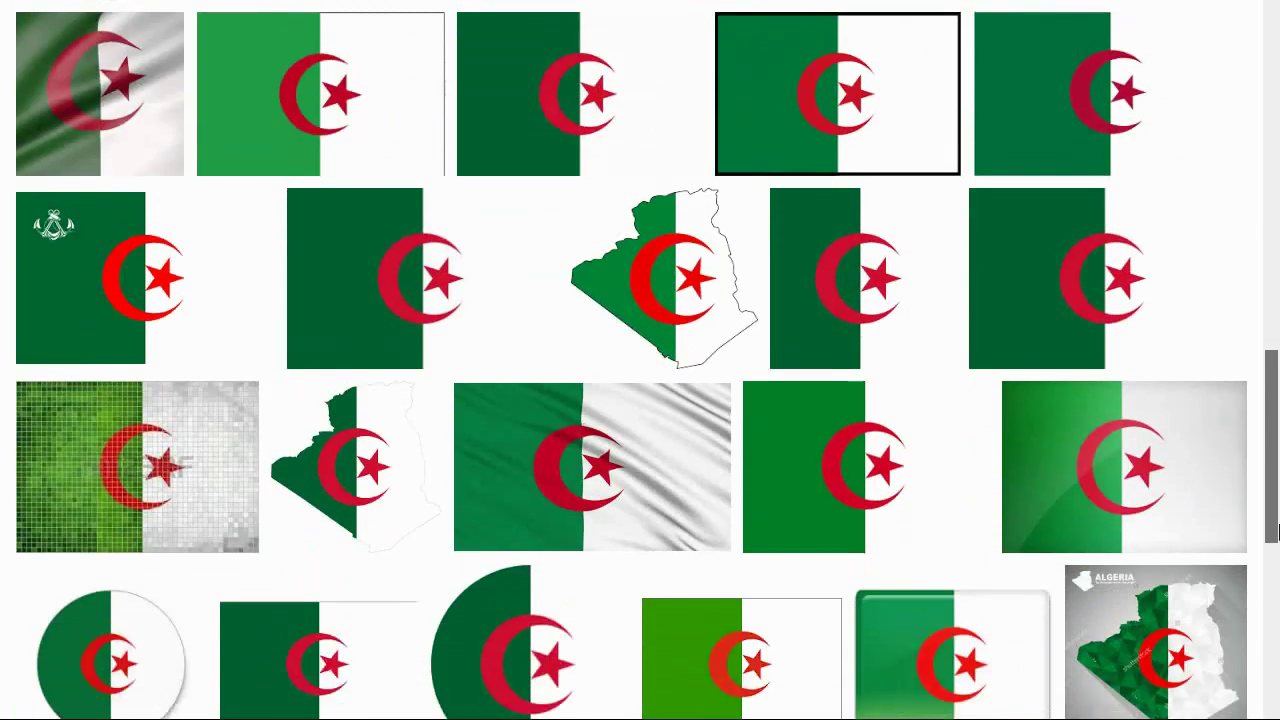
left_click(590, 460)
right_click(563, 523)
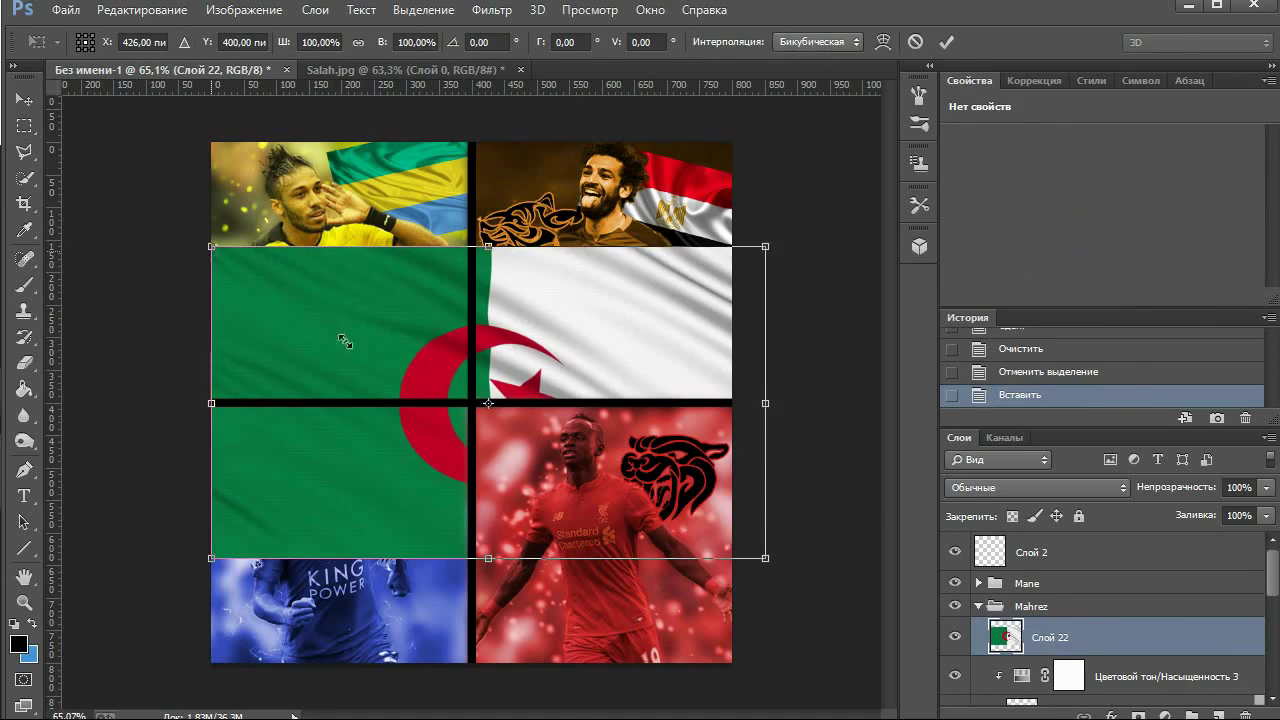
left_click_drag(344, 342, 457, 620)
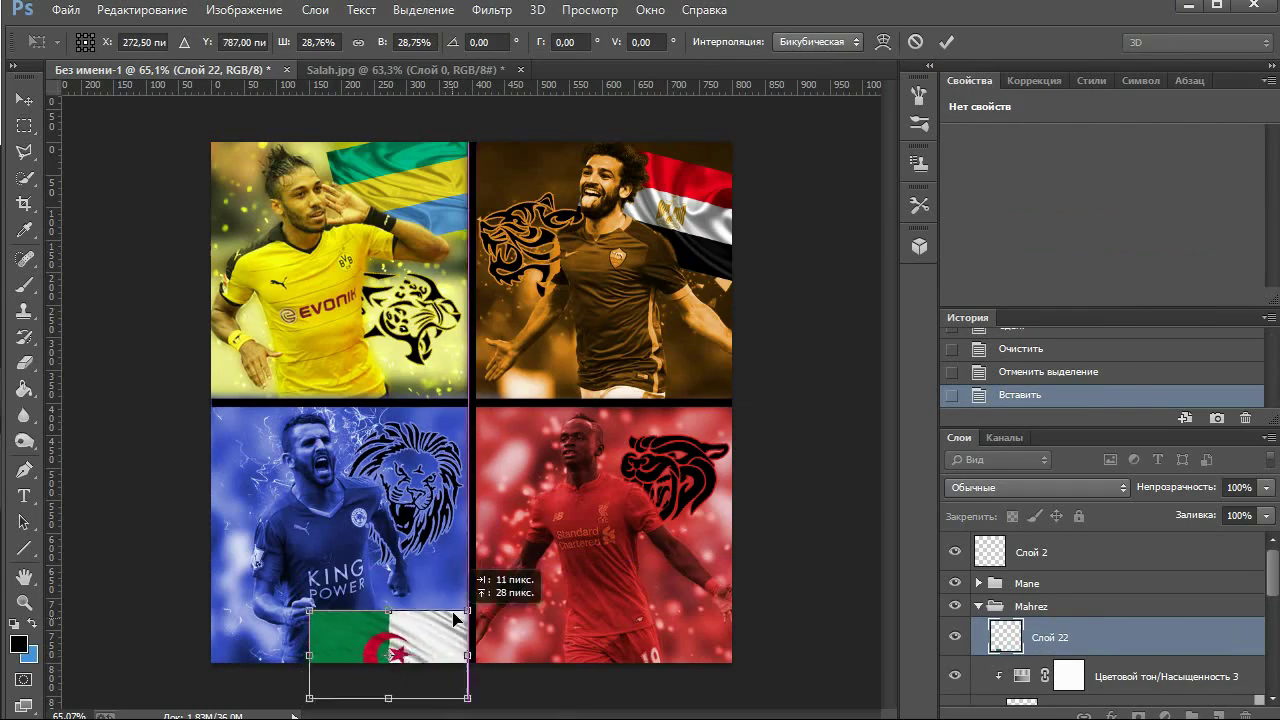
key("Return")
left_click_drag(212, 382, 410, 647)
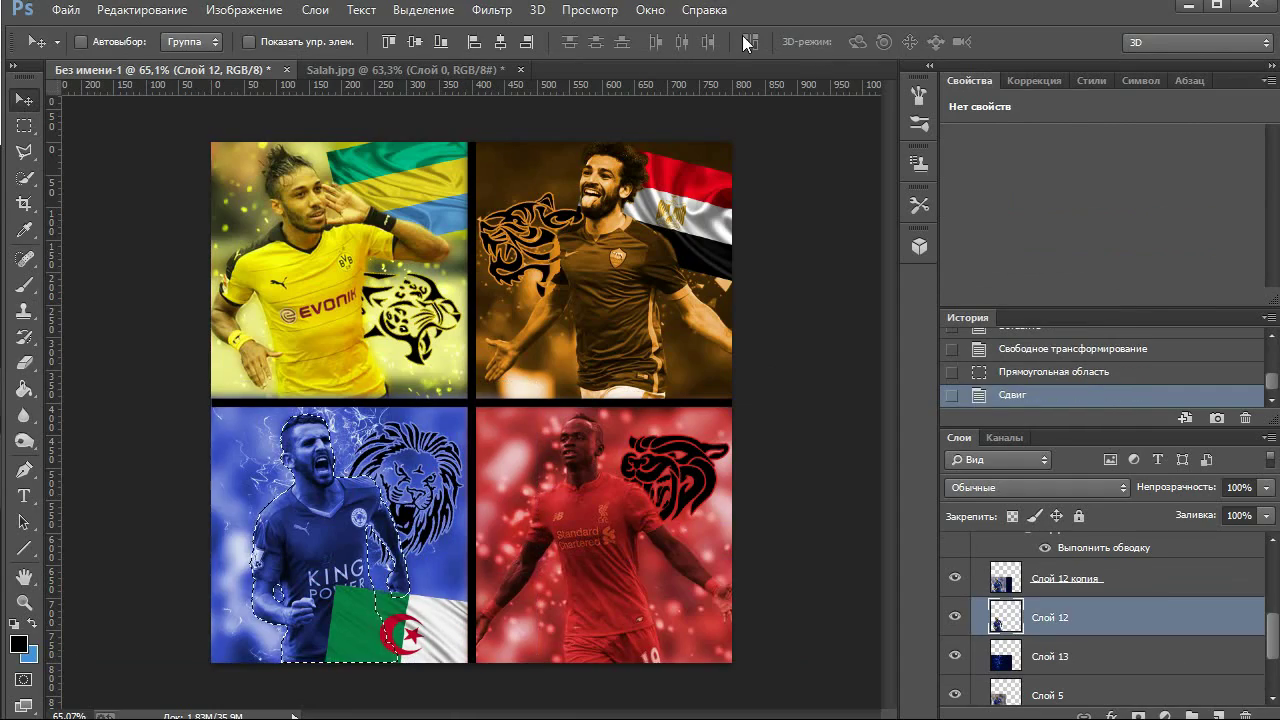
left_click(263, 287, "ctrl")
Find a Senegal flag, scale it into the red tile, and clear the selection
key("alt+Tab")
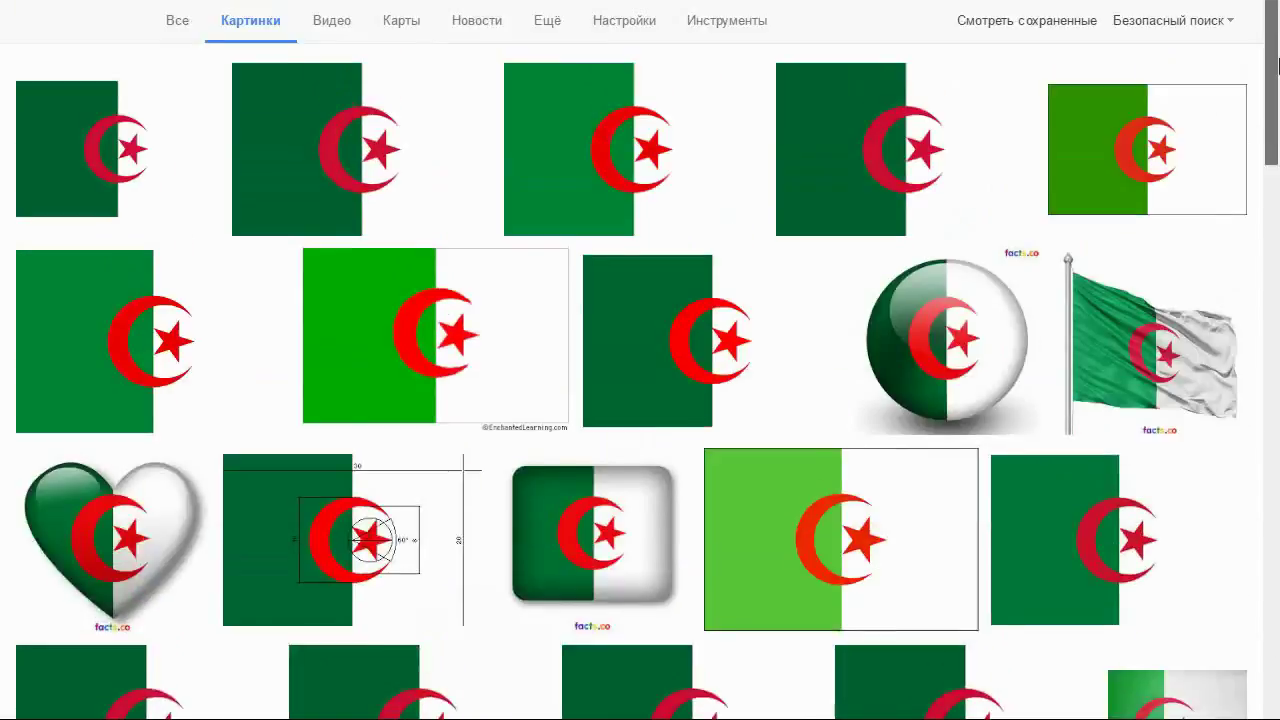
double_click(190, 15)
type("sene")
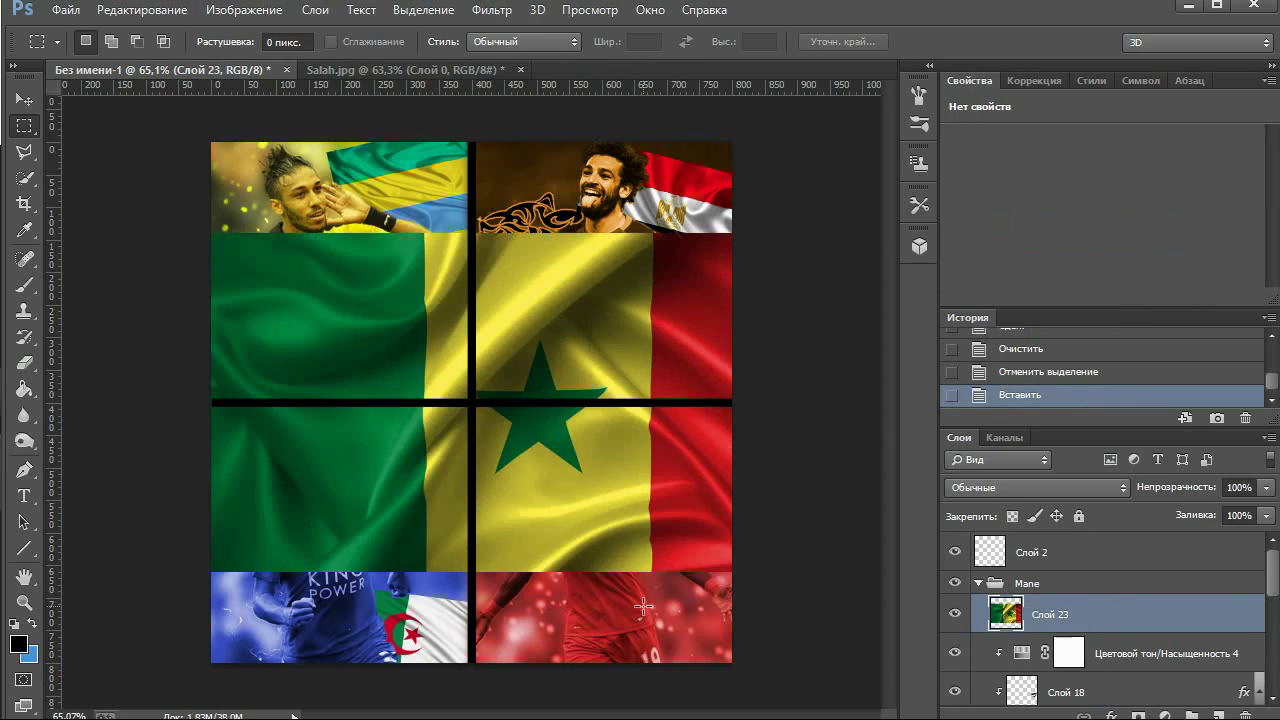
key("ctrl+t")
mouse_move(643, 605)
left_mouse_down()
mouse_move(605, 490)
mouse_move(571, 457)
left_mouse_up()
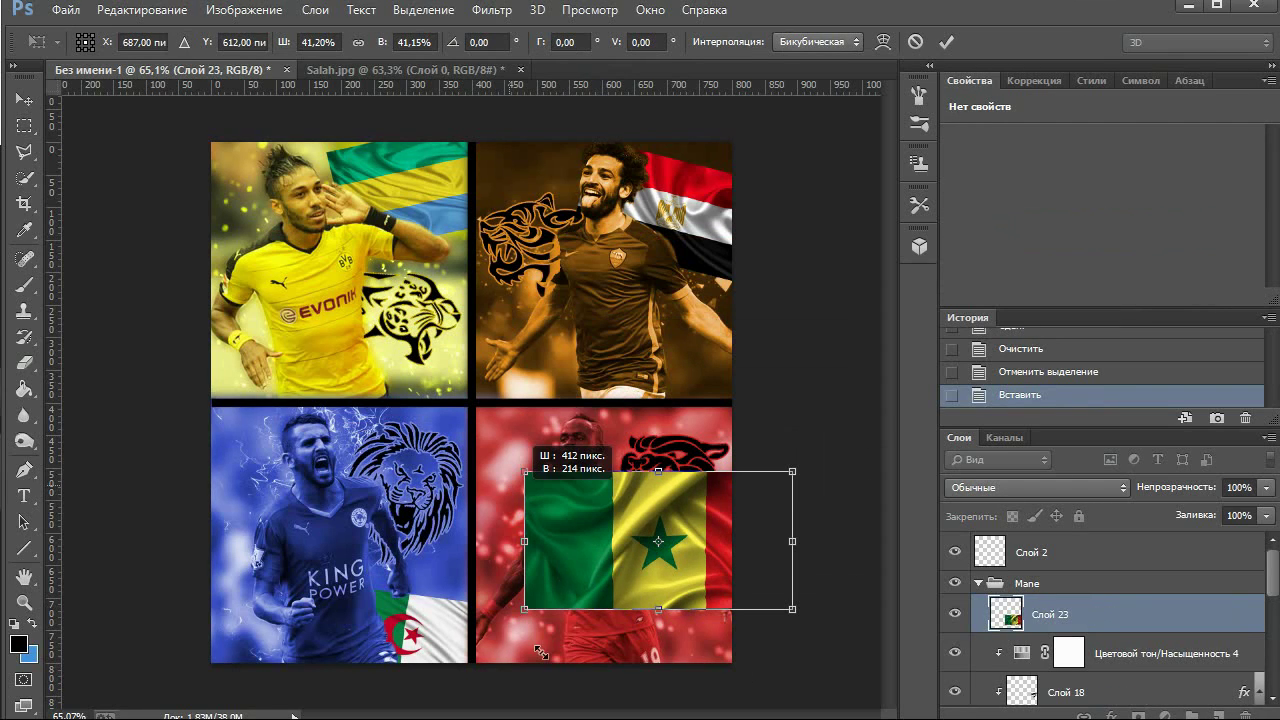
mouse_move(600, 520)
left_mouse_down()
mouse_move(588, 507)
mouse_move(525, 508)
left_mouse_up()
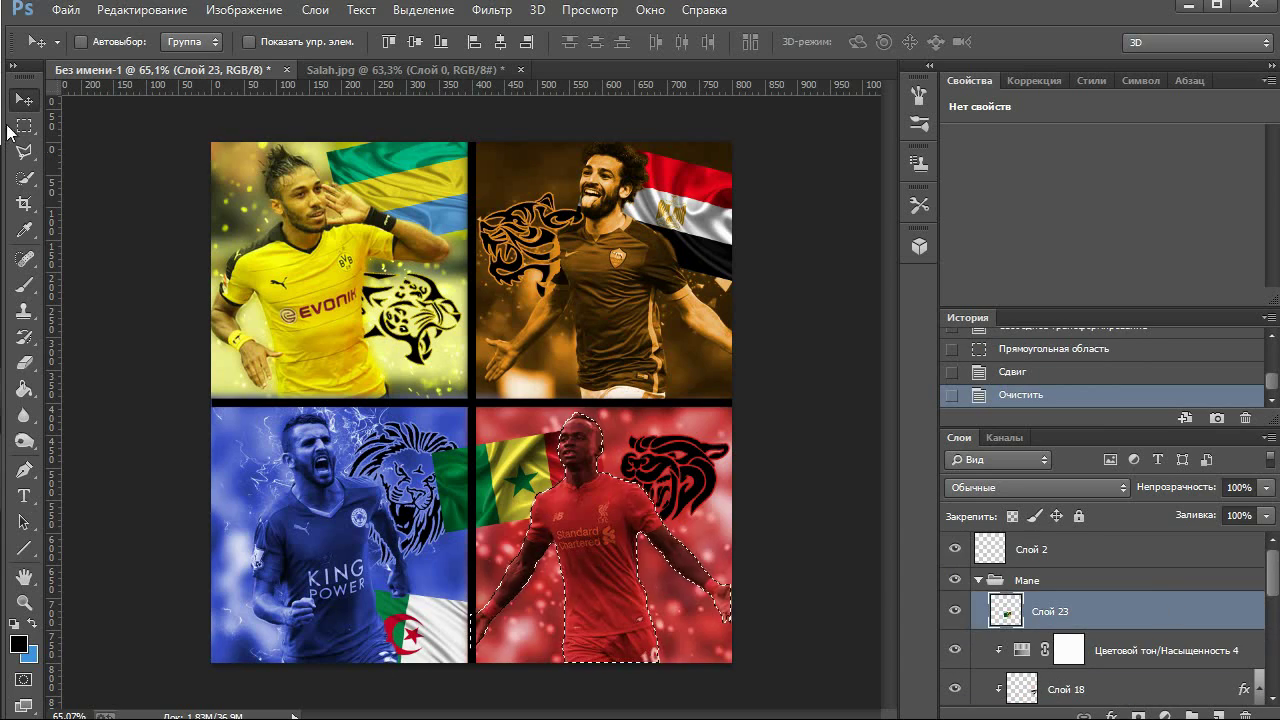
key("ctrl+d")
left_click(958, 553)
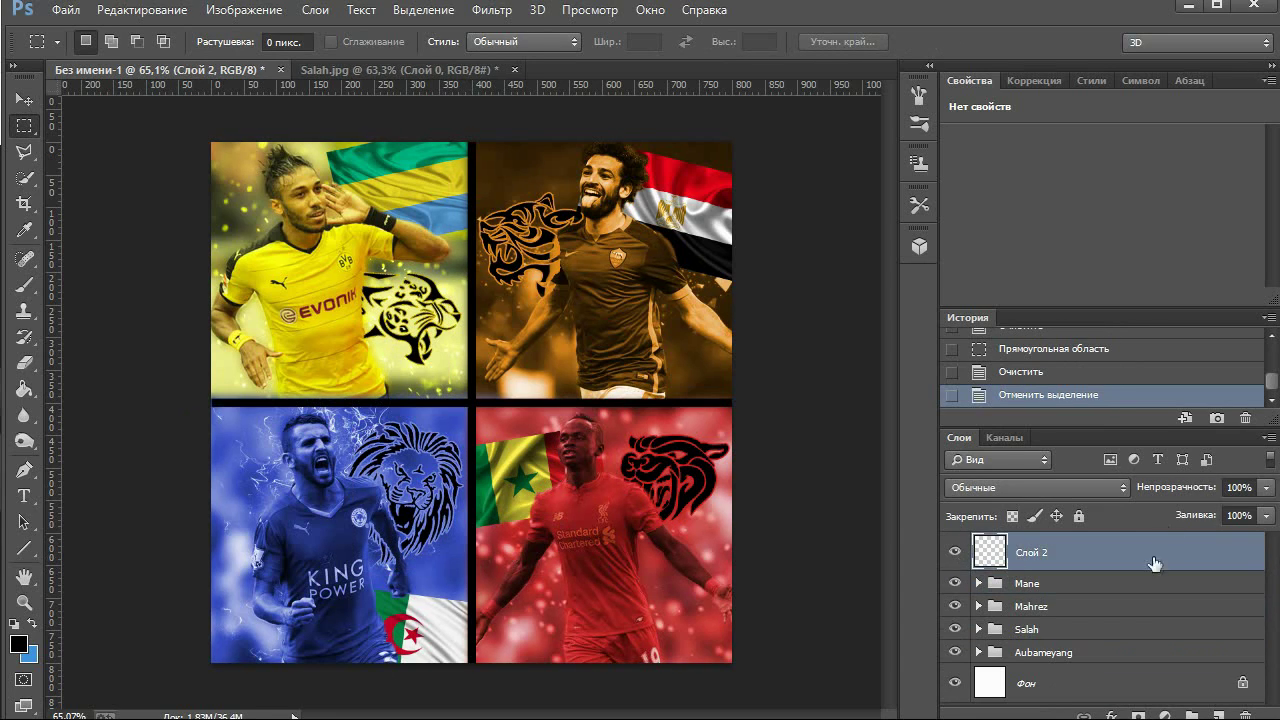
Type 'THE BEST AFRICAN PLAYERS' in white at the collage centre and enlarge it
key("t")
left_click(347, 402)
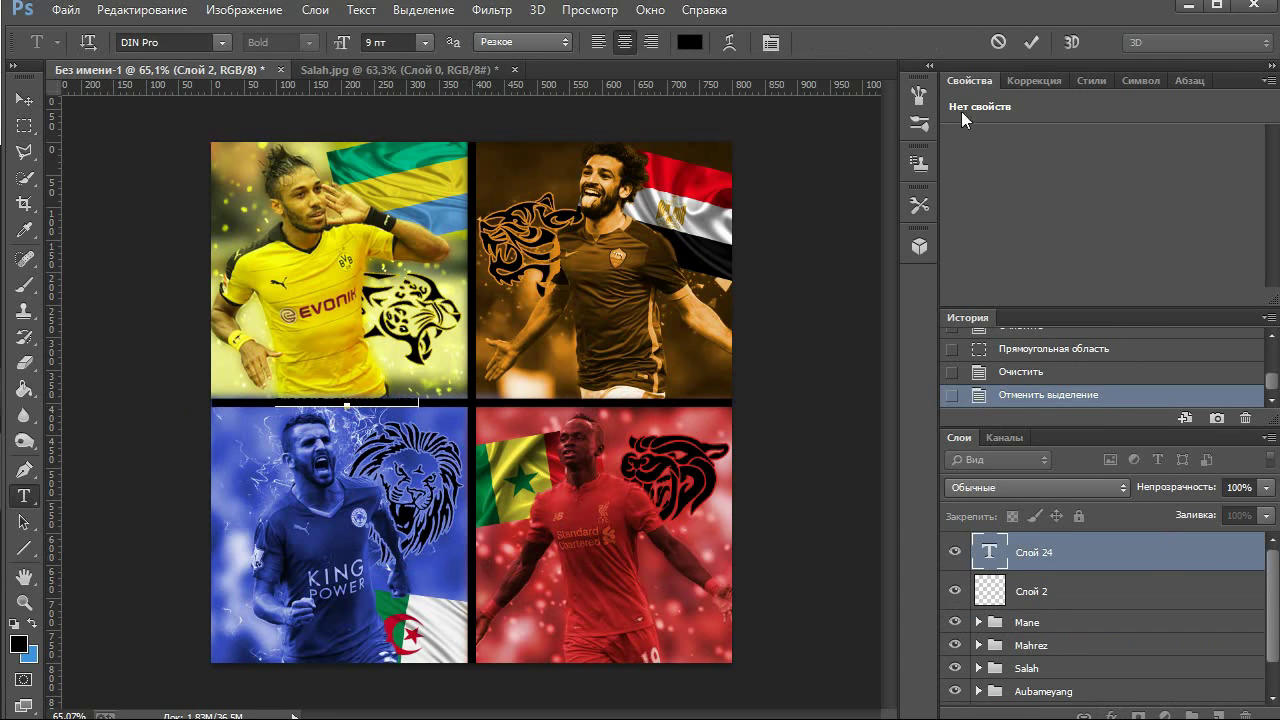
type("THE BEST AFRICAN PLAYERS")
left_click(689, 42)
left_click(1094, 54)
left_click(1031, 42)
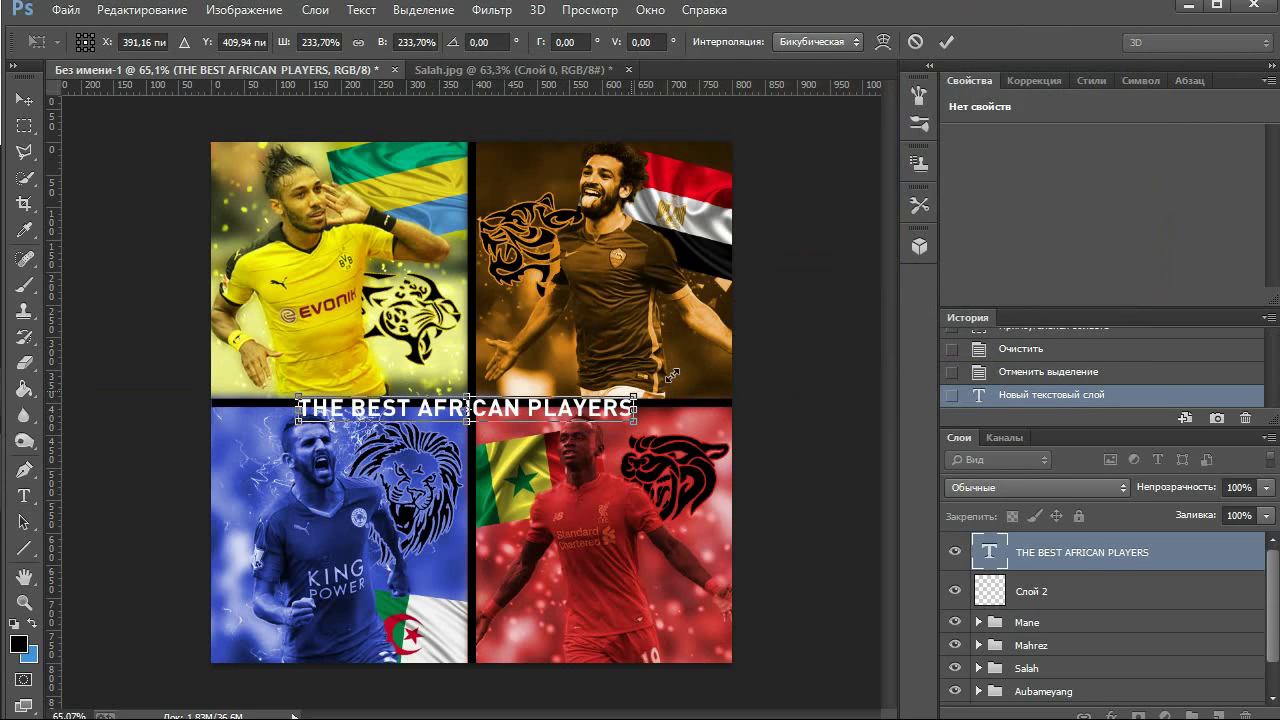
left_click_drag(672, 375, 700, 367)
key("Return")
Give the title a stroke, an edited gradient overlay and a 00ff30 green outer glow
double_click(1100, 555)
left_click(208, 614)
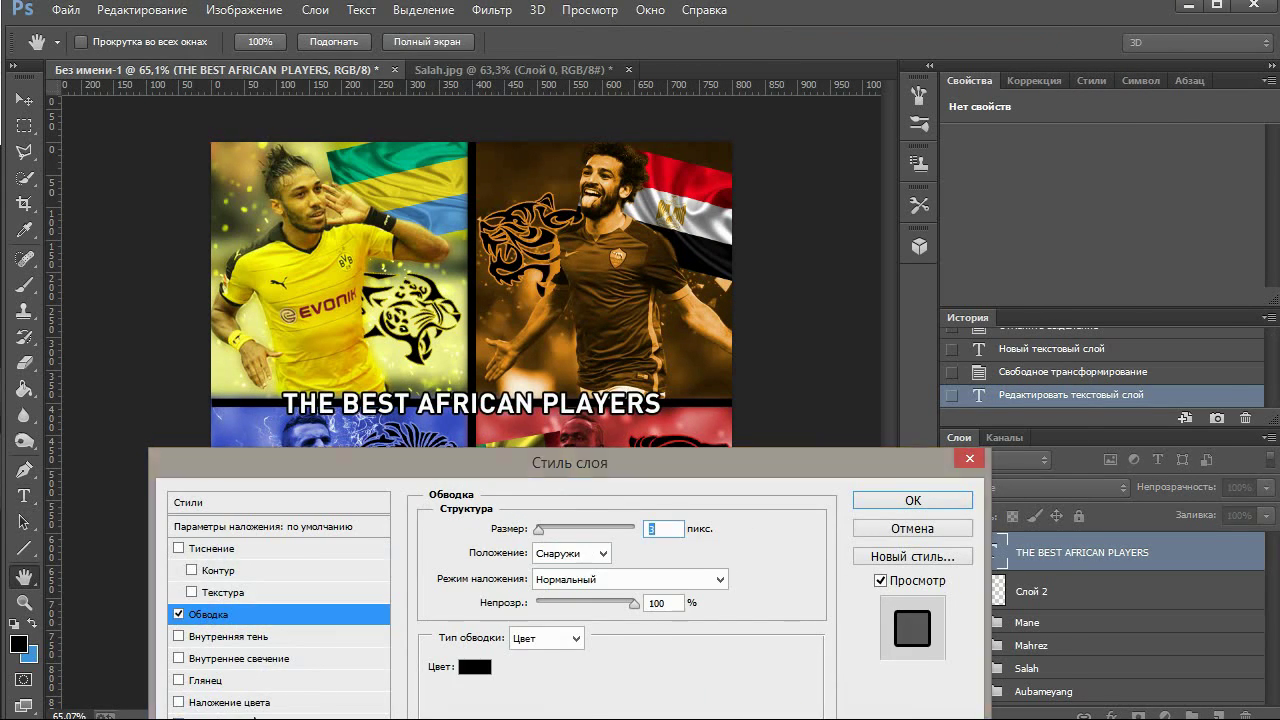
left_click(215, 716)
left_click(588, 577)
left_click(1020, 622)
type("75")
left_click(988, 541)
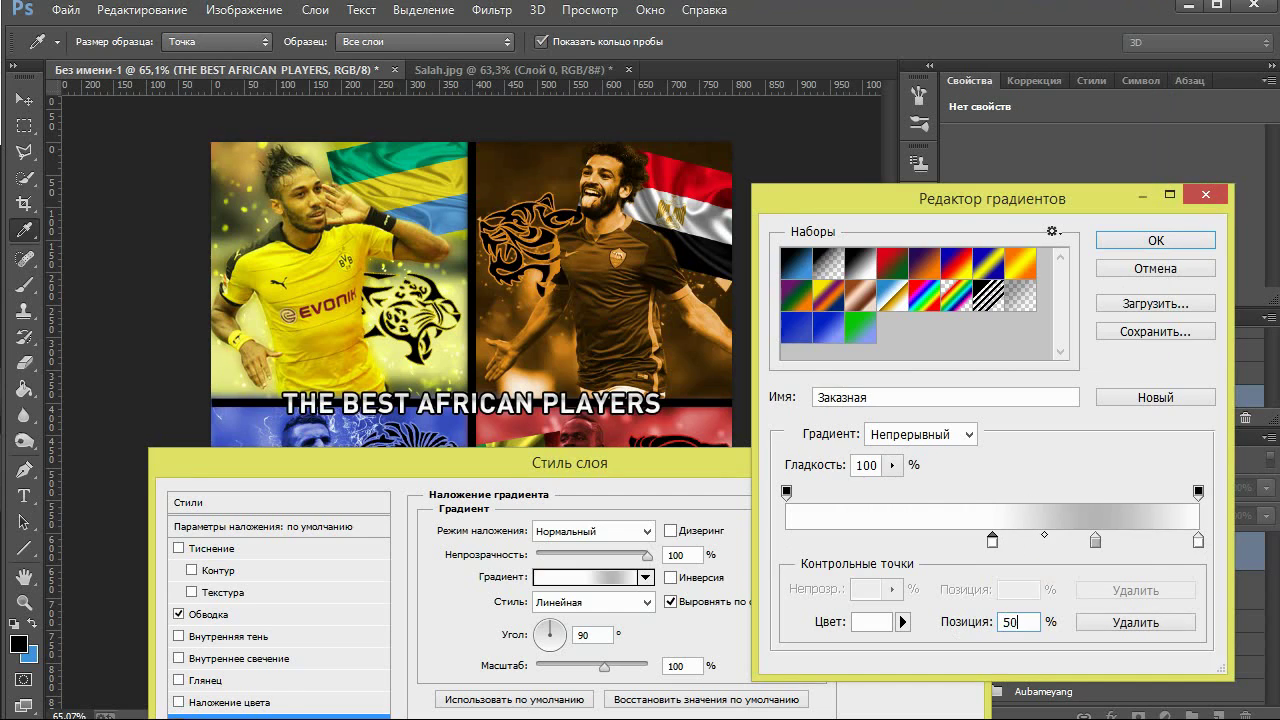
left_click(1155, 270)
left_click(510, 601)
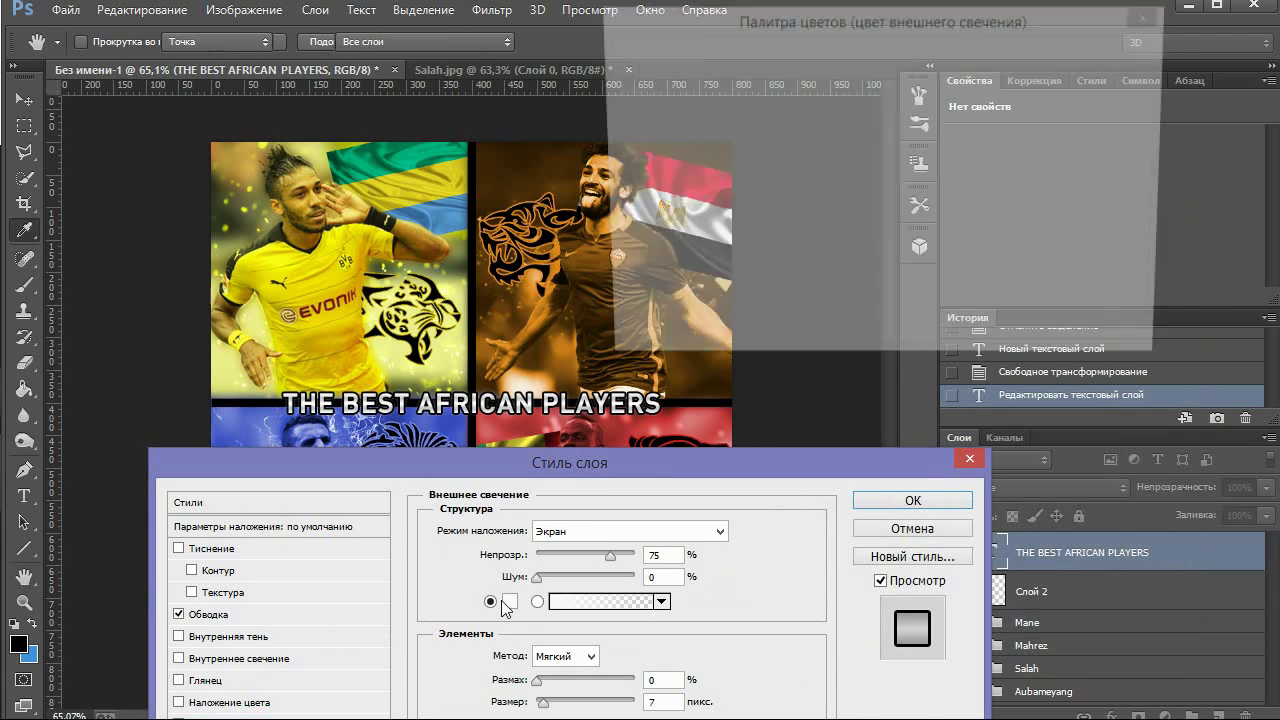
type("00ff30")
left_click(1085, 55)
left_click(912, 500)
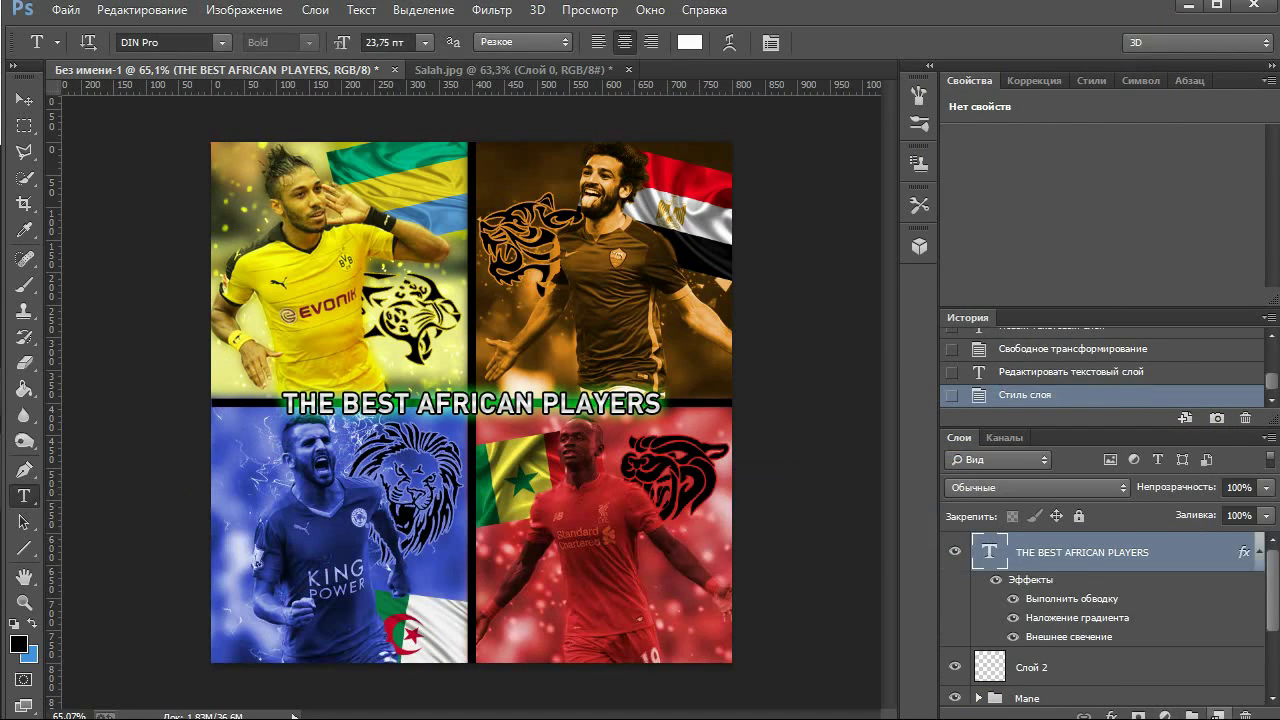
Add a new empty layer and set up the Brush with yellow paint
left_click(1217, 716)
left_click(18, 644)
key("b")
left_click(88, 42)
Brush yellow, orange, blue and red glows along the matching tile edges
left_click_drag(240, 330, 240, 410)
left_click(18, 644)
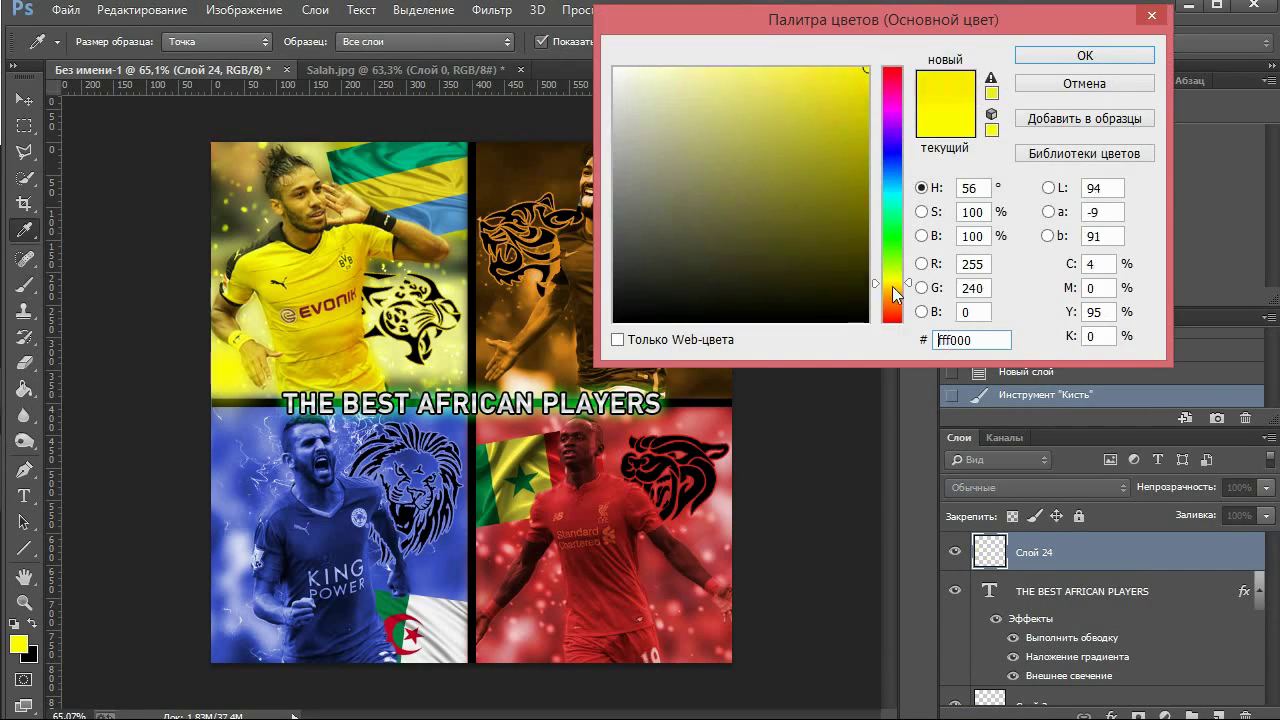
left_click(1085, 55)
left_click_drag(700, 330, 700, 410)
left_click(18, 644)
left_click(1085, 55)
left_click_drag(235, 420, 235, 500)
left_click(18, 644)
left_click(1085, 55)
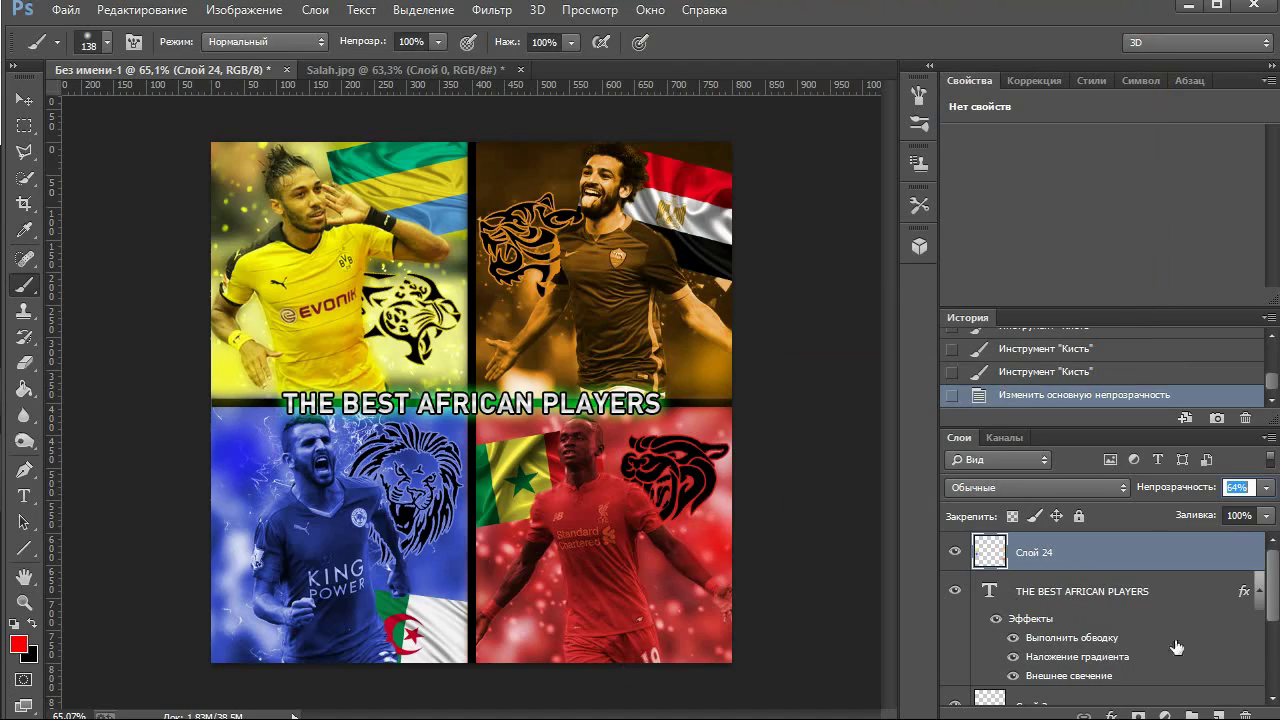
Merge the visible collage into a copy layer and apply Camera Raw Clarity +52
right_click(1103, 652)
left_click(794, 229)
right_click(1023, 560)
key("ctrl+e")
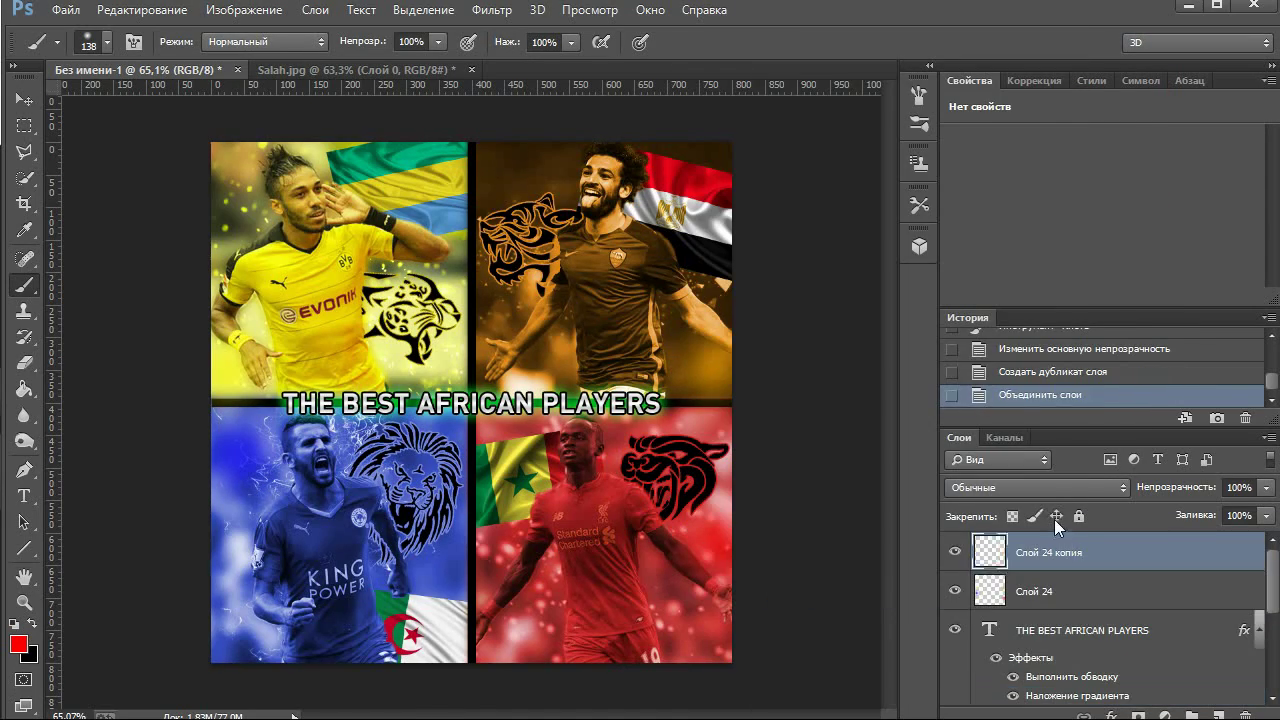
key("ctrl+shift+a")
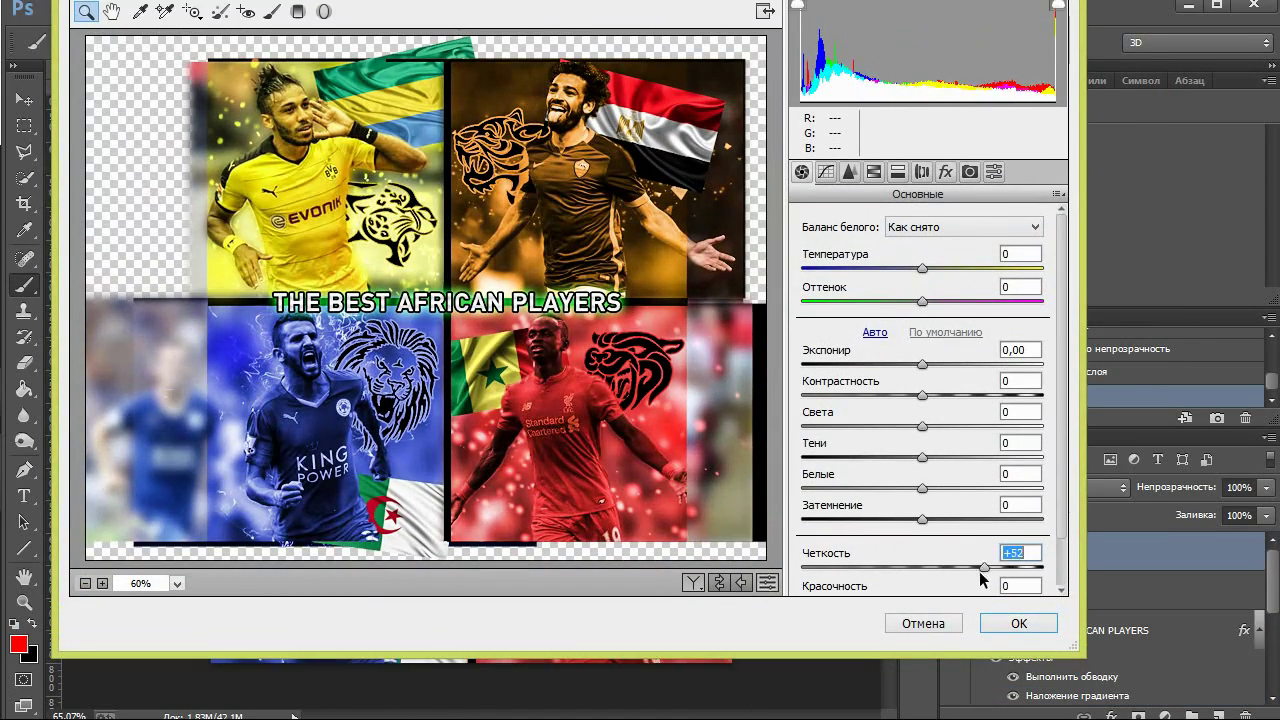
scroll(979, 576, "down", 5)
left_click(1012, 627)
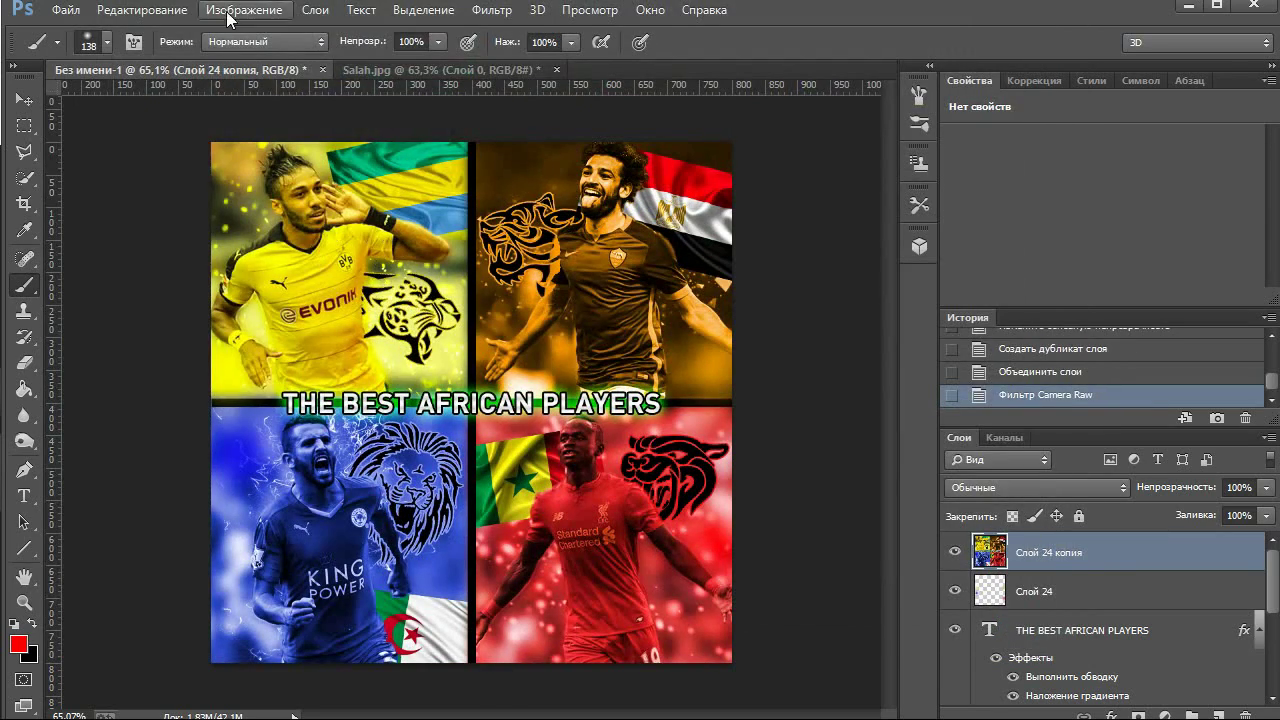
Add a Hue/Saturation adjustment layer with saturation +5
left_click(1163, 717)
left_click(1060, 457)
left_click_drag(1102, 258, 1095, 258)
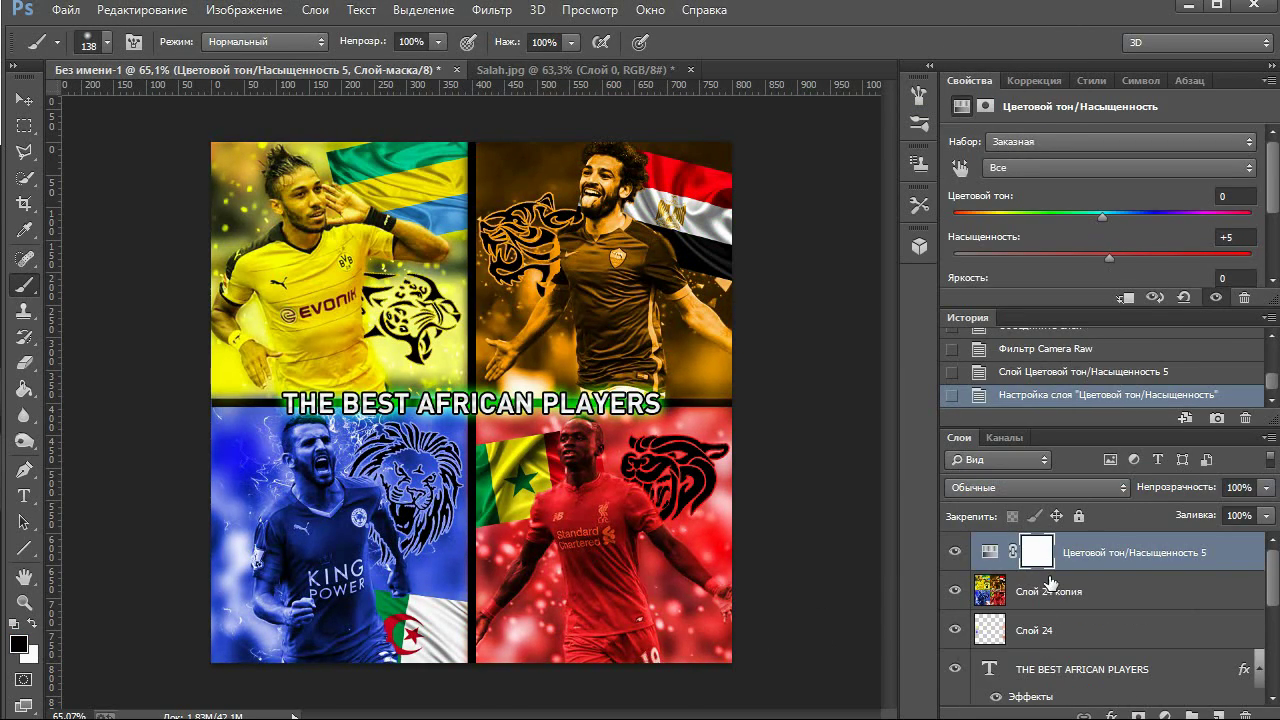
left_click(1040, 630)
left_click(106, 42)
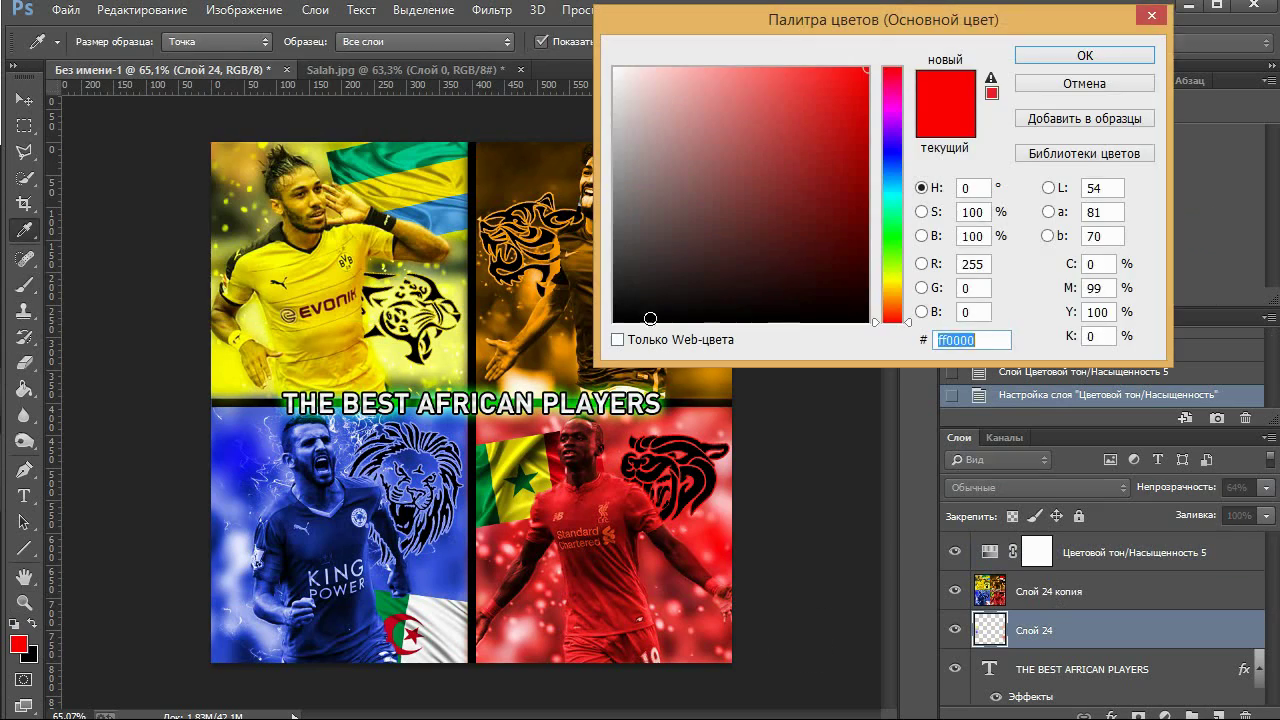